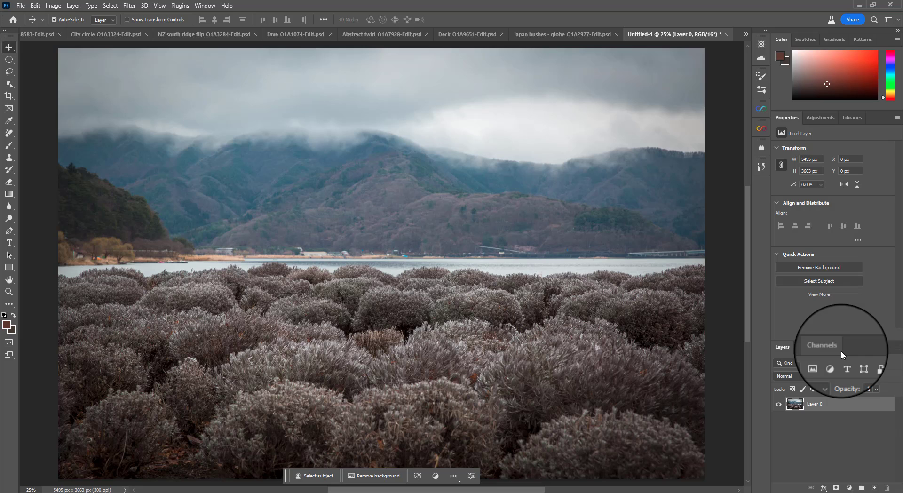
# Duplicate the photo layer and make a circular selection about 2037 px wide over the central mountains, lake and bushes
pyautogui.hotkey('ctrl', 'j')
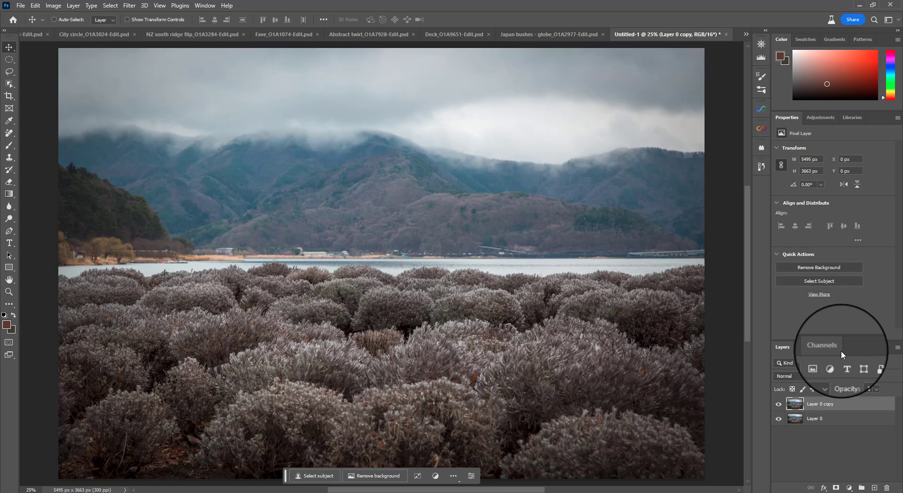
pyautogui.click(9, 61)
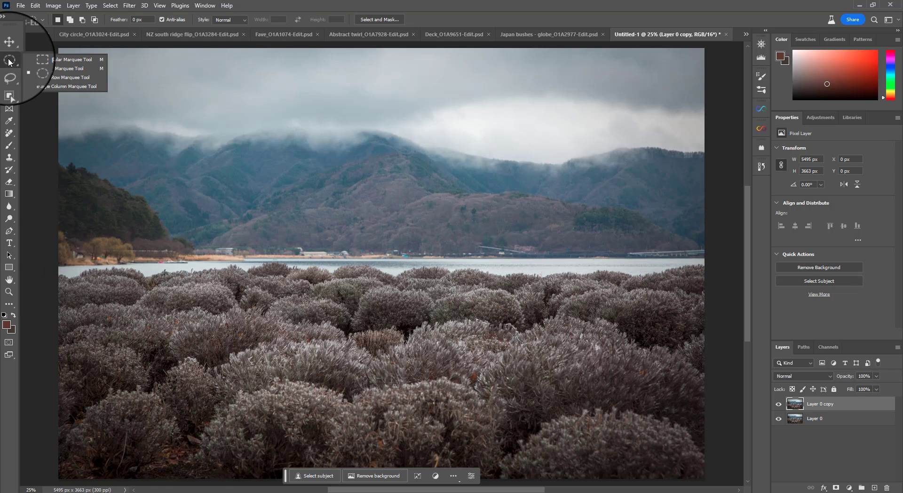
pyautogui.click(75, 72)
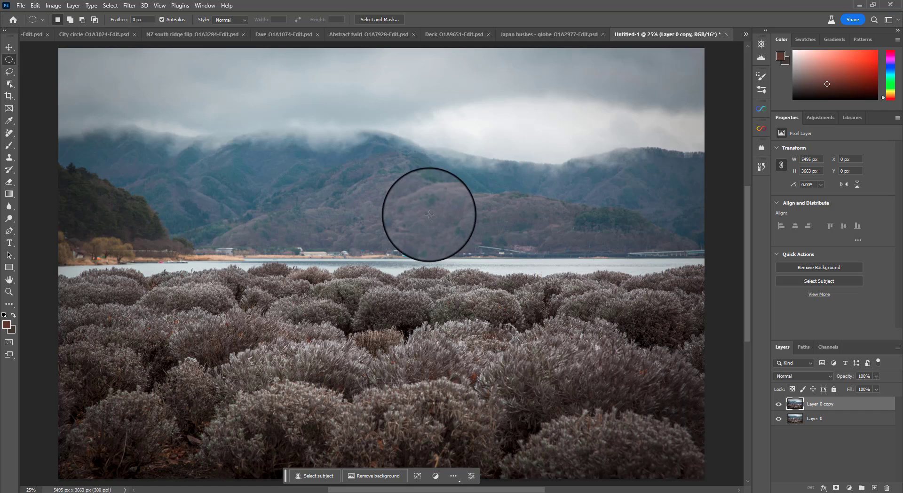
pyautogui.moveTo(296, 163); pyautogui.dragTo(476, 307)
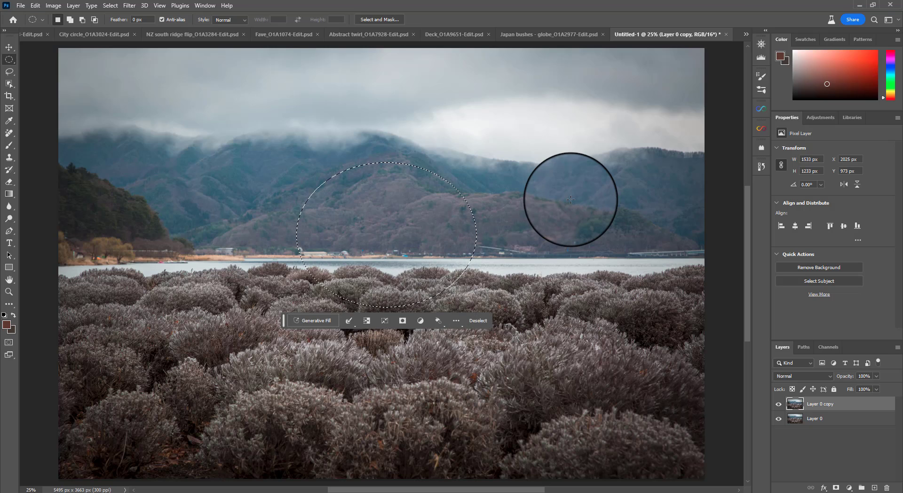
pyautogui.click(571, 199)
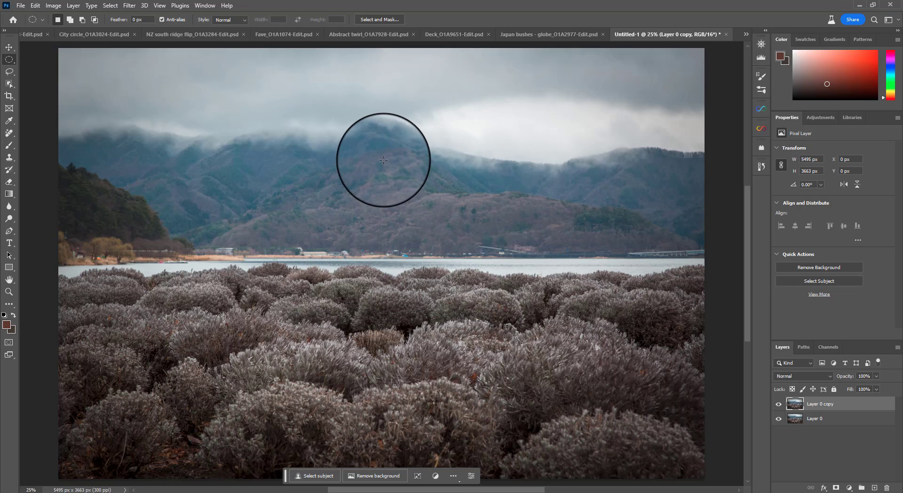
pyautogui.moveTo(363, 156); pyautogui.dragTo(563, 375)
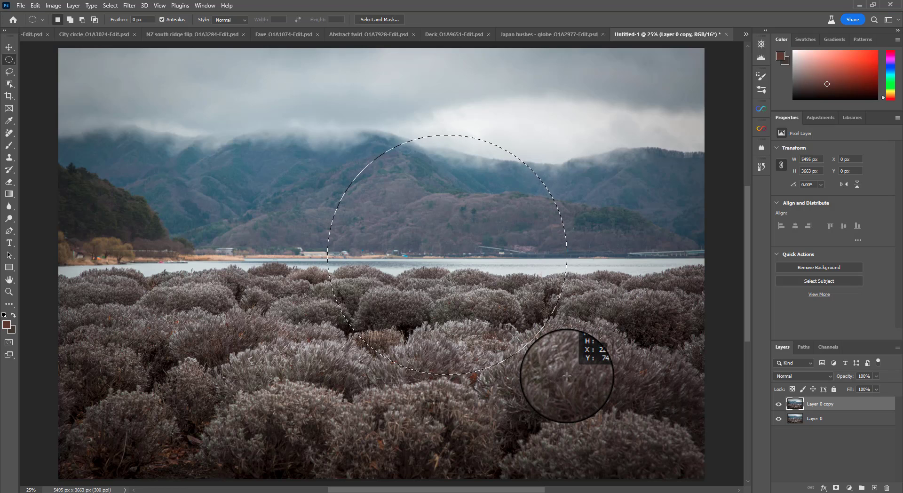
pyautogui.moveTo(568, 376); pyautogui.dragTo(568, 376)
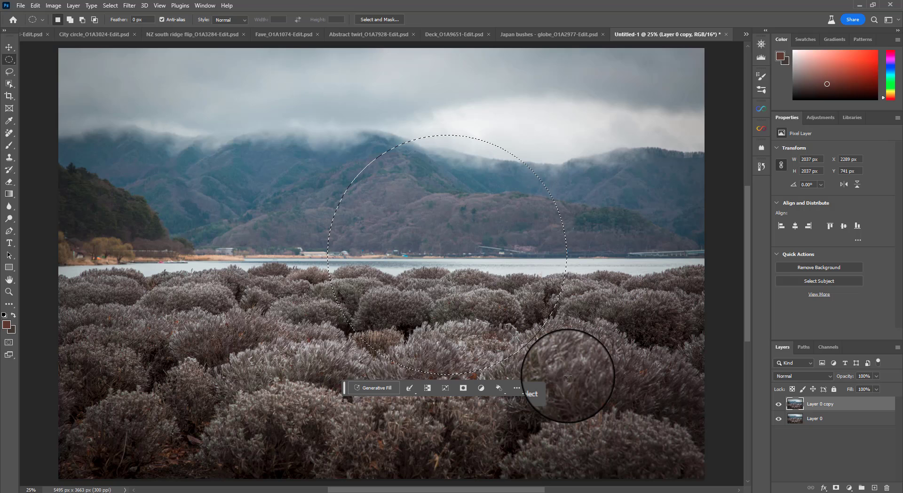
pyautogui.hotkey('ctrl', 't')
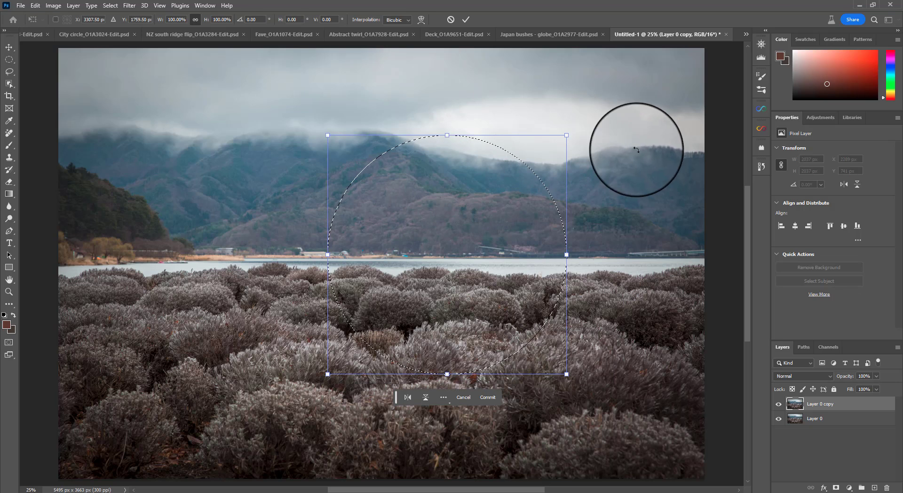
pyautogui.click(467, 19)
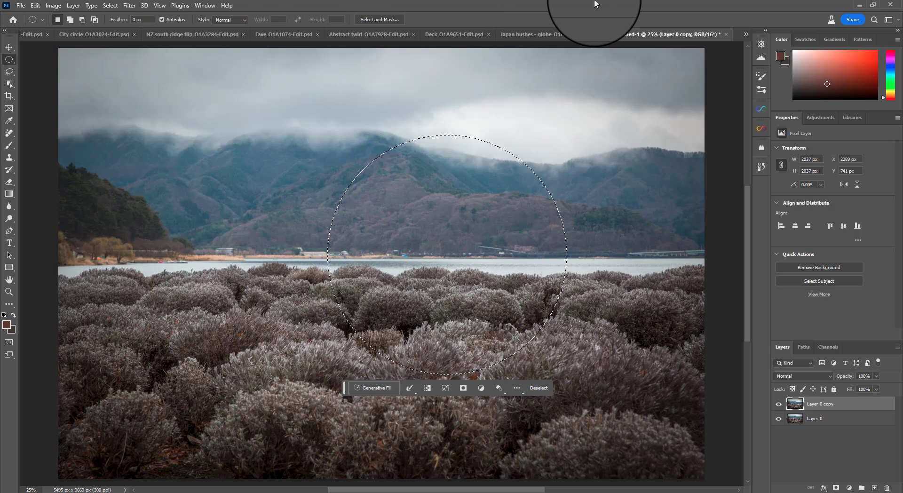
# Apply the Spherize distortion to the circular area of the duplicate layer and clear the selection
pyautogui.click(129, 6)
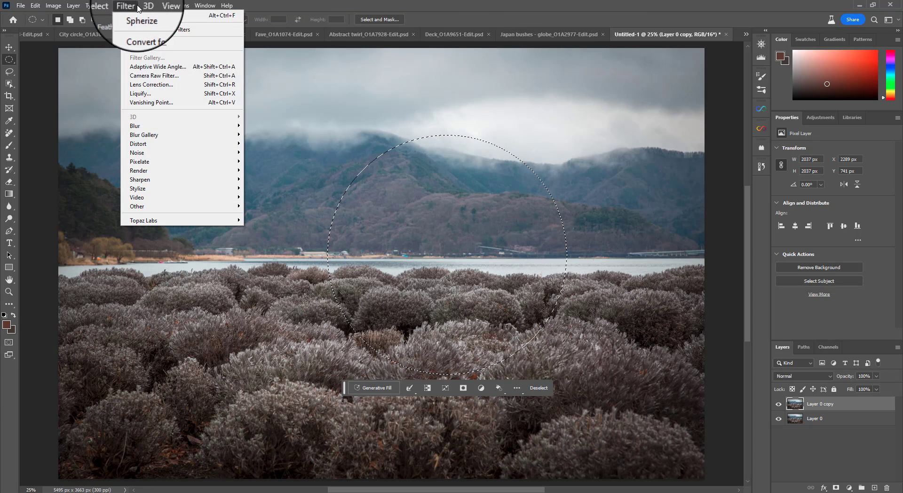
pyautogui.moveTo(156, 143)
pyautogui.click(284, 186)
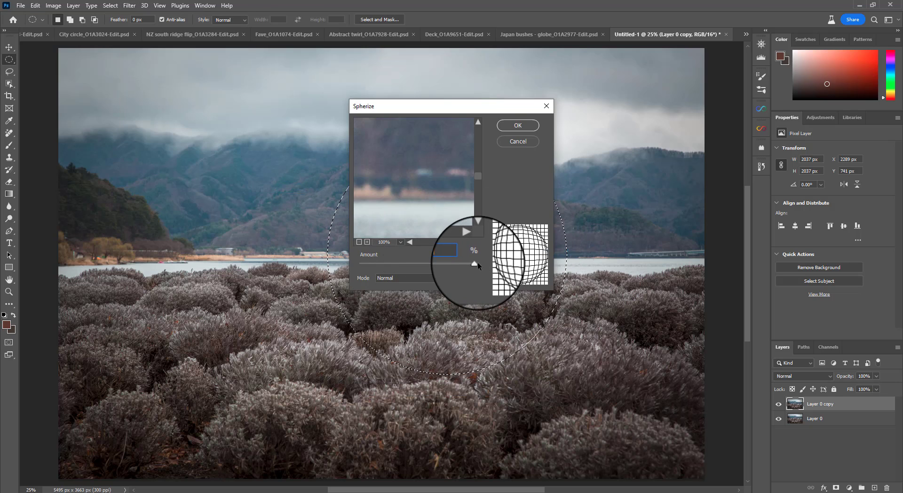
pyautogui.moveTo(472, 263)
pyautogui.mouseDown()
pyautogui.moveTo(340, 259)
pyautogui.moveTo(467, 264)
pyautogui.mouseUp()
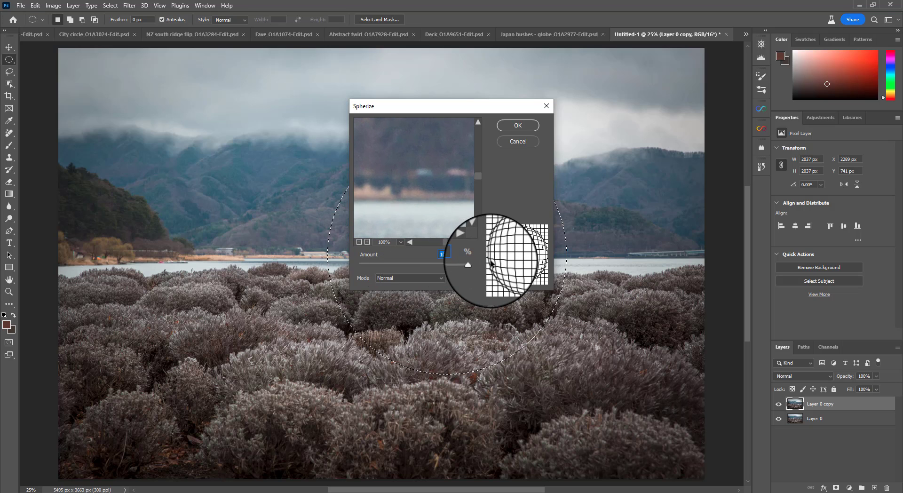
pyautogui.click(517, 125)
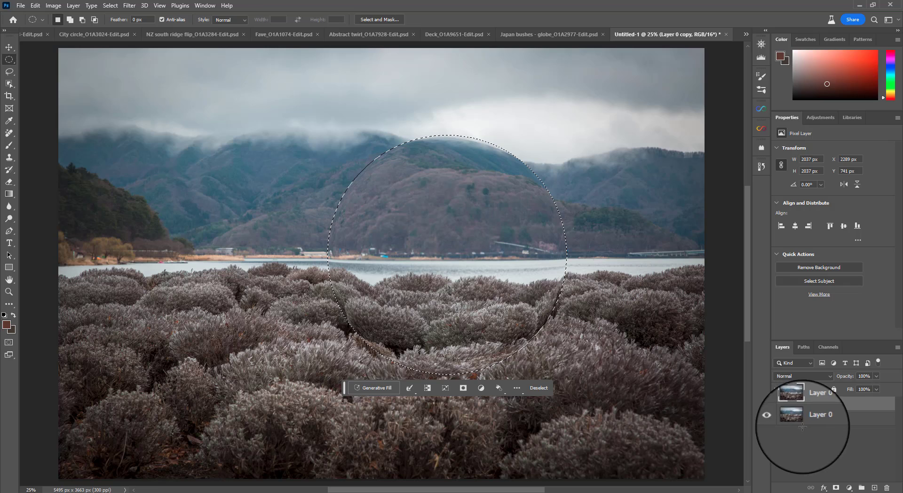
pyautogui.hotkey('ctrl', 'd')
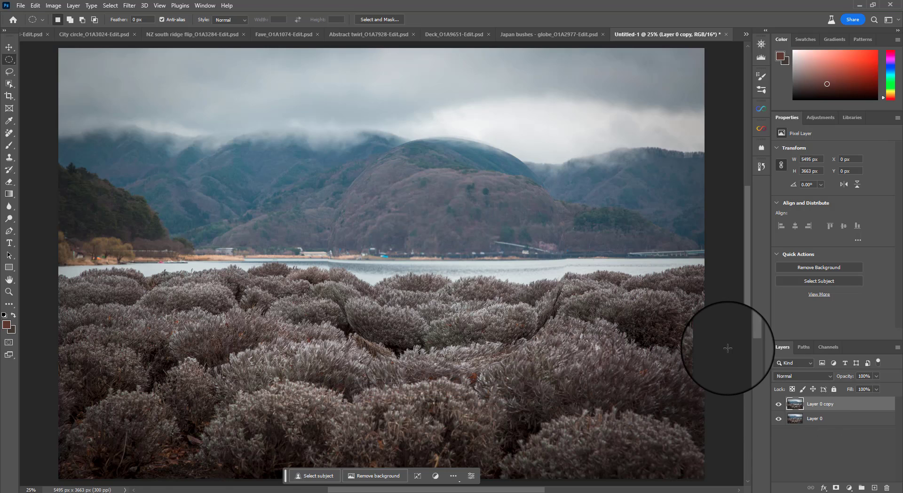
# Restore the circular selection by returning to the Spherize history state, and apply Spherize a second time at 100%
pyautogui.click(761, 167)
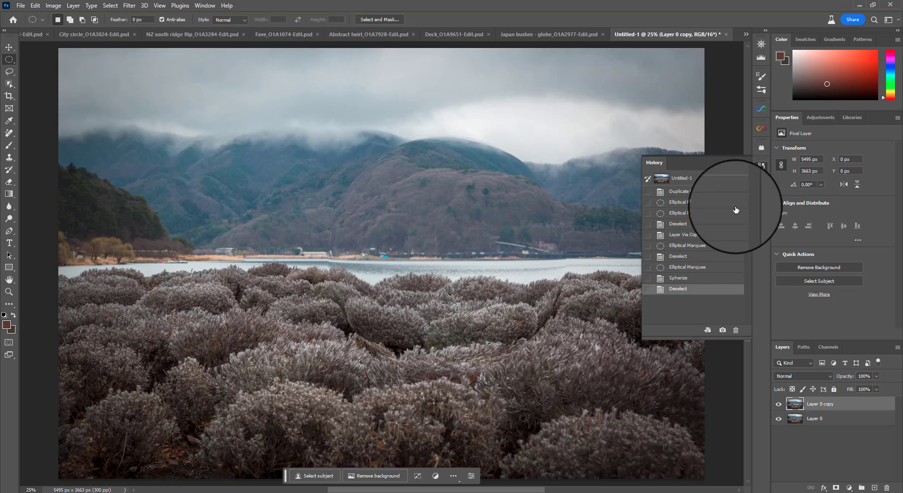
pyautogui.click(697, 278)
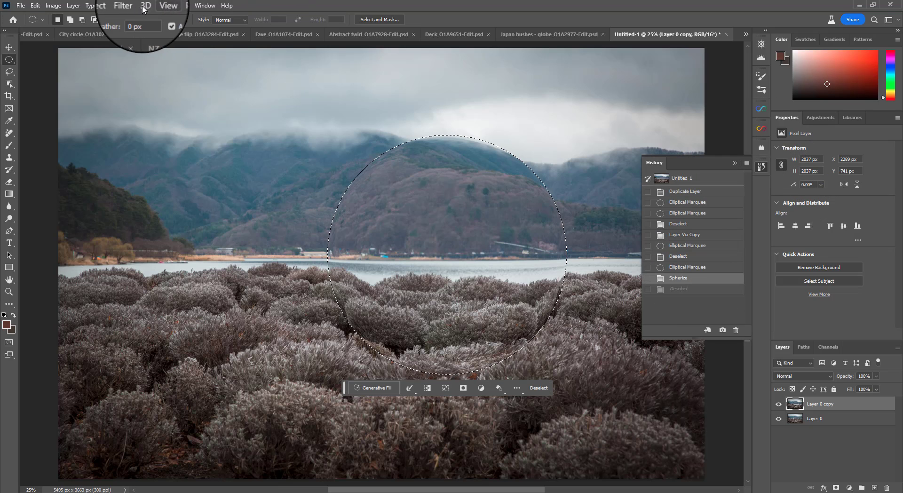
pyautogui.click(131, 6)
pyautogui.moveTo(181, 144)
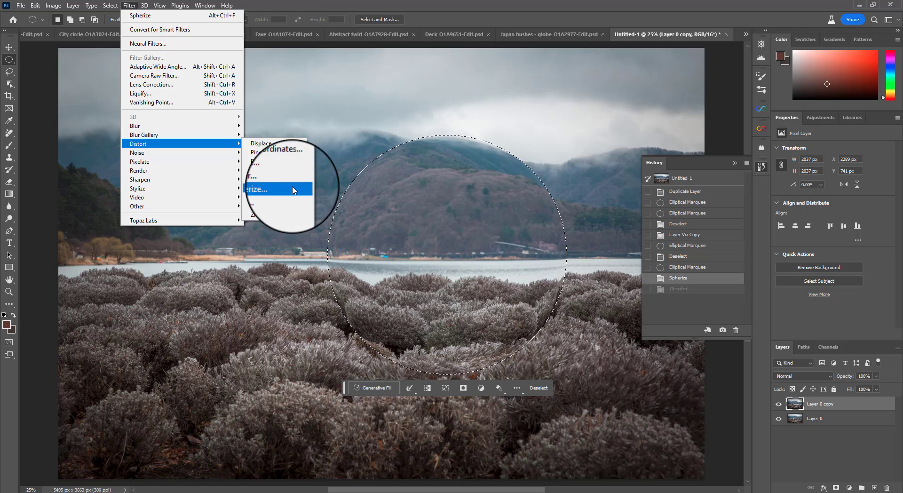
pyautogui.click(292, 187)
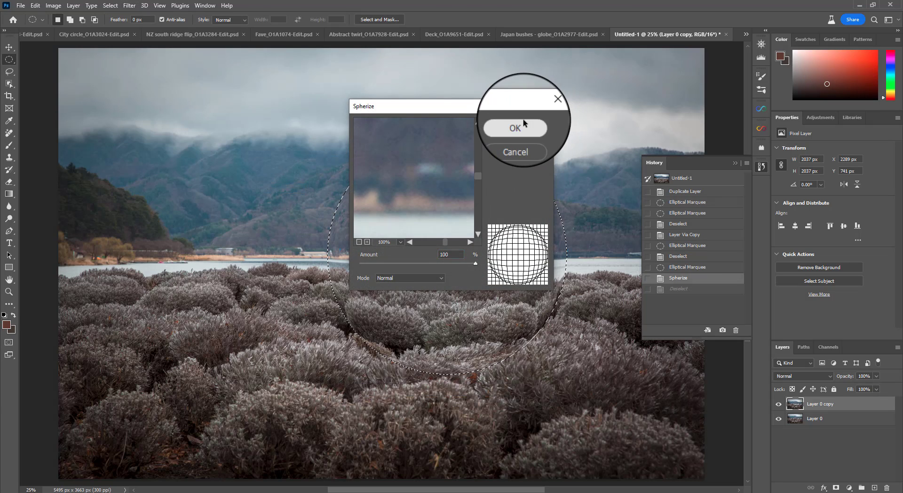
pyautogui.click(523, 119)
pyautogui.click(735, 163)
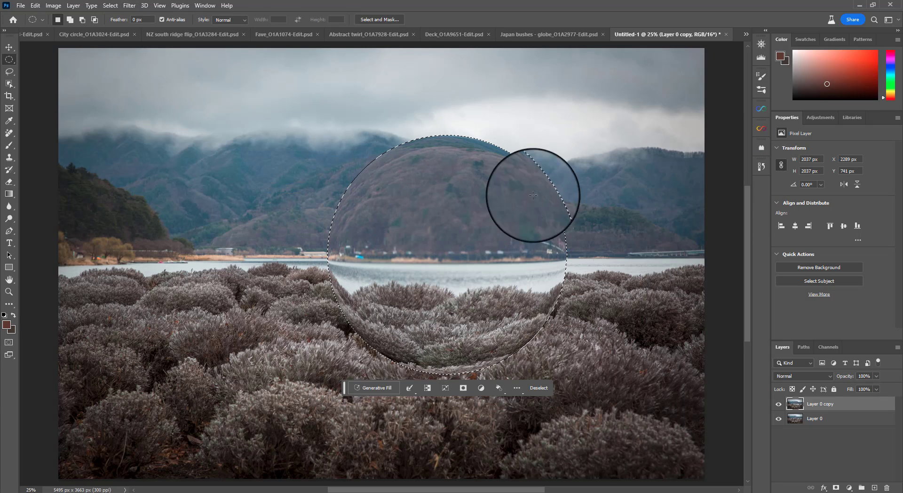
# Mask the duplicate layer to the circular selection and compare the image with that layer hidden and shown
pyautogui.press('v')
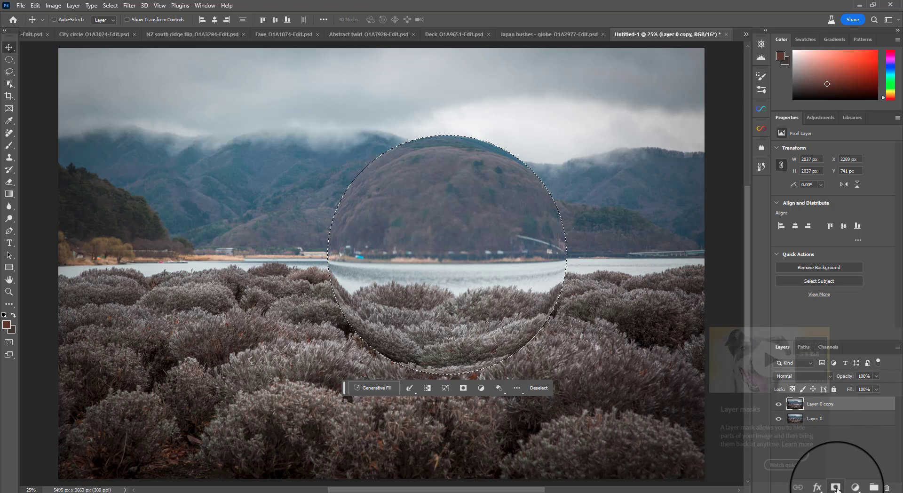
pyautogui.click(833, 487)
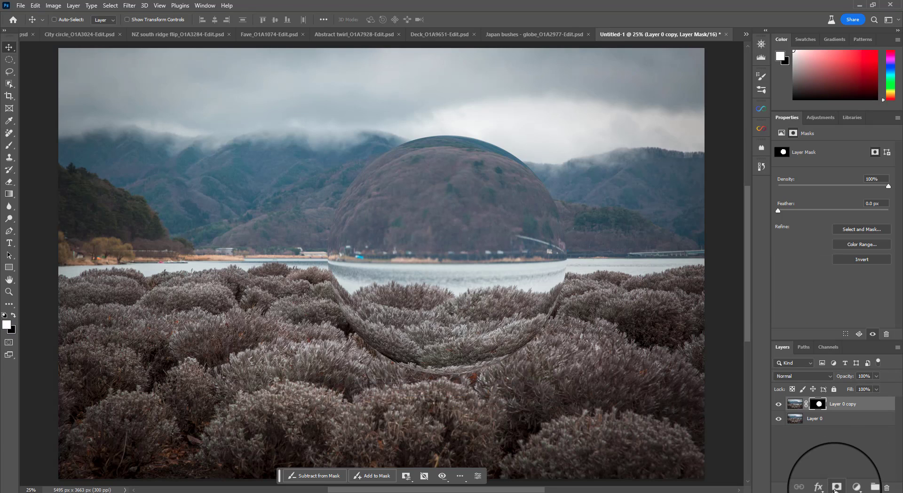
pyautogui.click(778, 404)
pyautogui.click(778, 404)
pyautogui.click(778, 403)
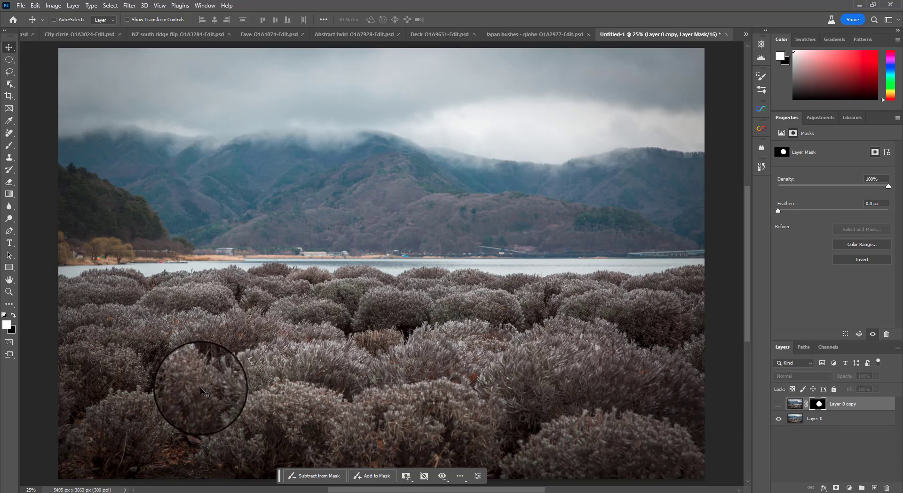
pyautogui.click(778, 404)
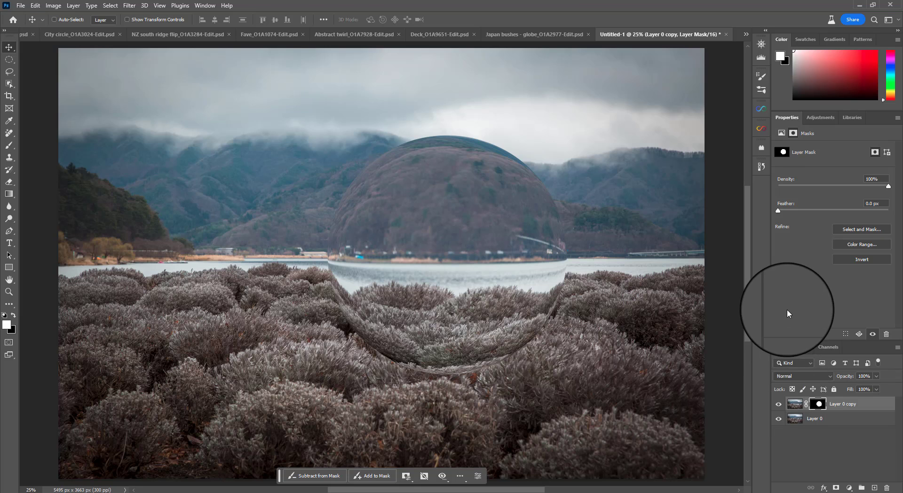
# Try flipping the masked sphere layer vertically and undo the flip
pyautogui.click(35, 5)
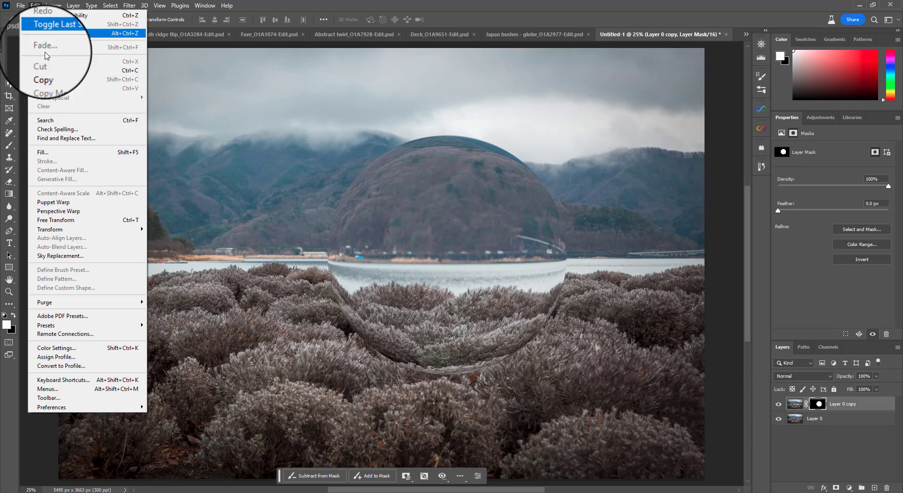
pyautogui.moveTo(132, 231)
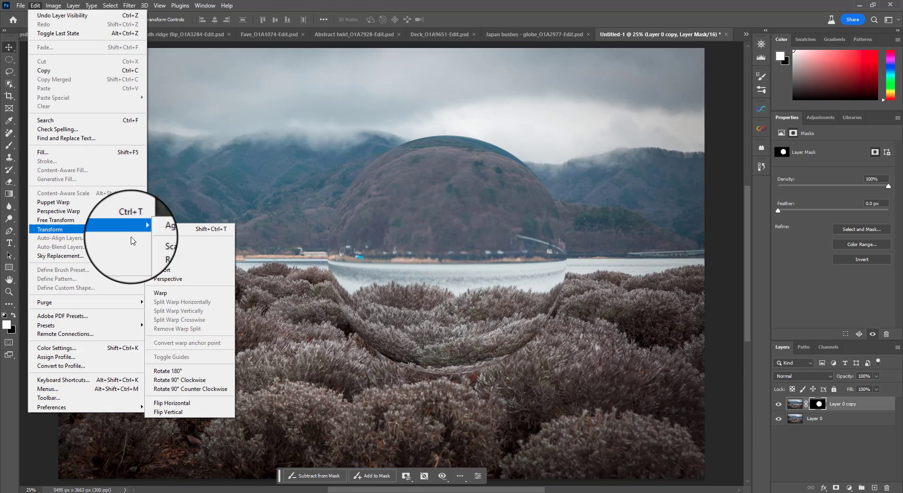
pyautogui.click(209, 414)
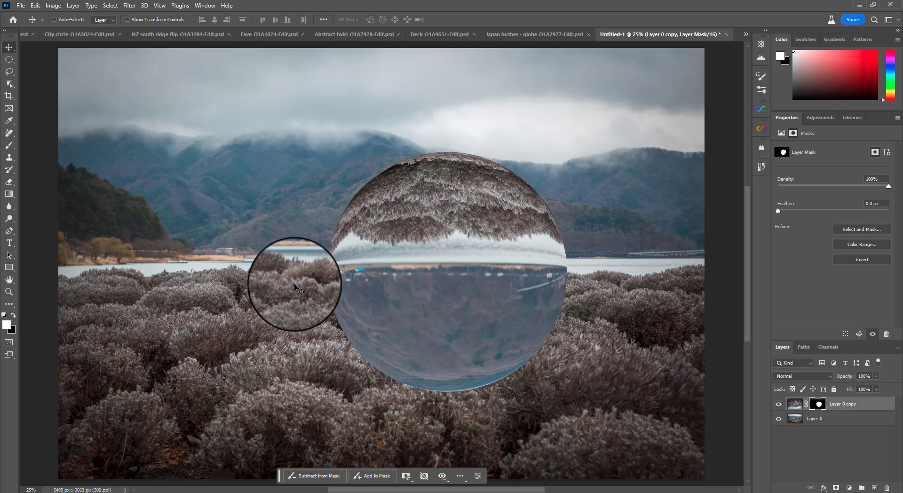
pyautogui.press('ctrl')
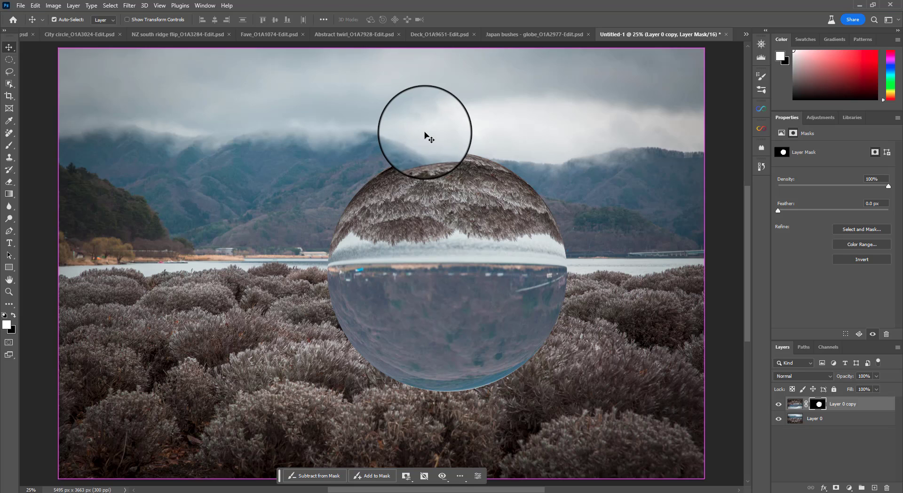
pyautogui.hotkey('ctrl', 'z')
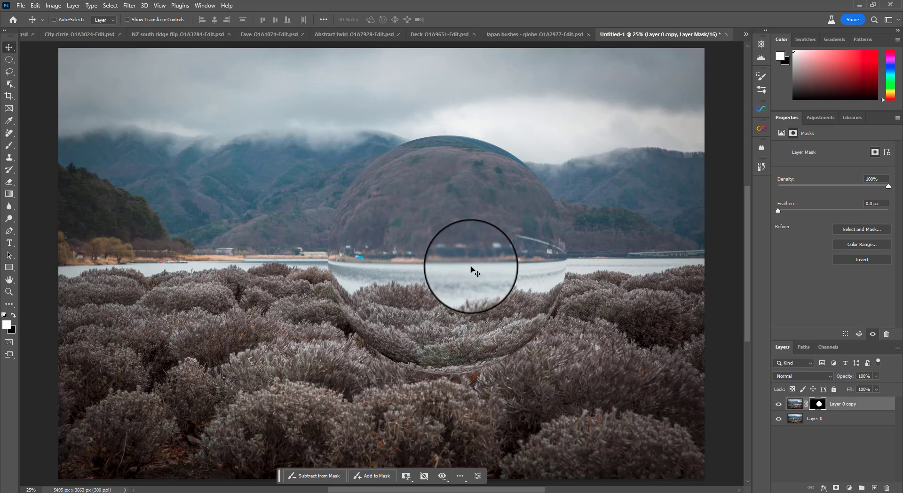
# Nudge the masked sphere layer to a vertical position of Y -12 px
pyautogui.moveTo(449, 260); pyautogui.dragTo(470, 259)
pyautogui.hotkey('shift', 'Down')
pyautogui.hotkey('shift', 'Down')
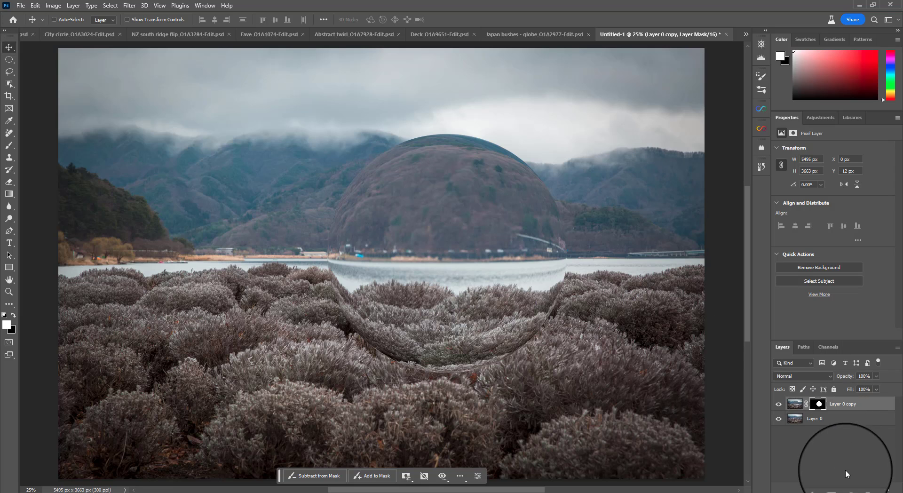
# Add an empty layer on top and set the Brush tool's foreground colour to white (ffffff)
pyautogui.click(874, 488)
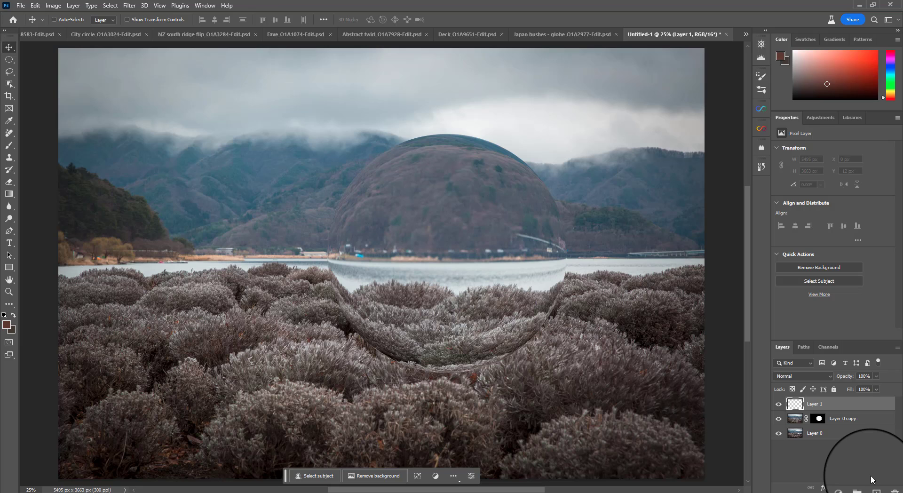
pyautogui.click(14, 142)
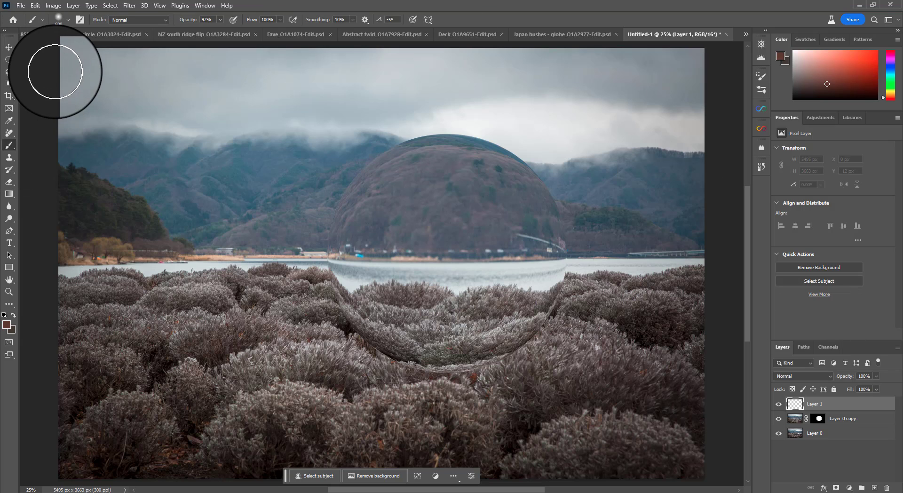
pyautogui.click(14, 316)
pyautogui.click(9, 323)
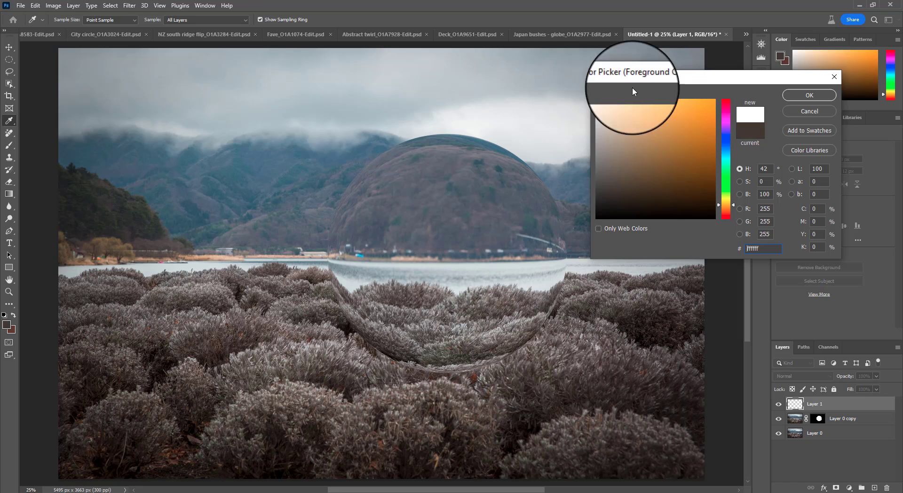
pyautogui.click(808, 95)
# Paint a soft white haze along the sphere's upper rim on the new layer with a 400 px brush at 52% opacity
pyautogui.press('[')
pyautogui.press('[')
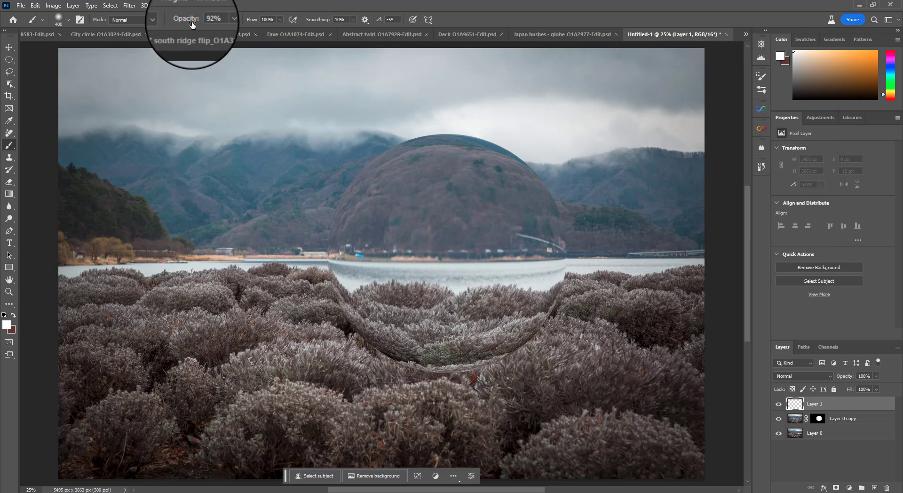
pyautogui.click(172, 21)
pyautogui.write('52')
pyautogui.press('Return')
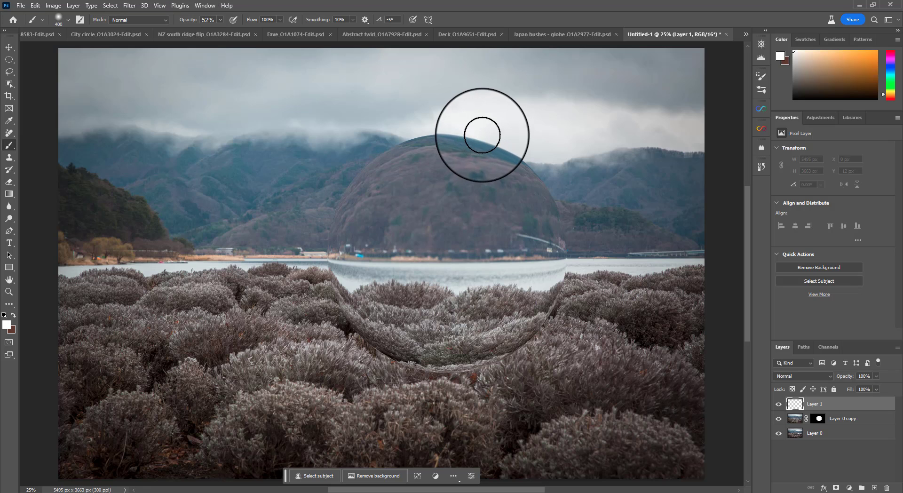
pyautogui.moveTo(373, 153)
pyautogui.mouseDown()
pyautogui.moveTo(333, 203)
pyautogui.moveTo(318, 249)
pyautogui.moveTo(366, 158)
pyautogui.moveTo(430, 138)
pyautogui.moveTo(499, 143)
pyautogui.moveTo(525, 160)
pyautogui.moveTo(574, 249)
pyautogui.mouseUp()
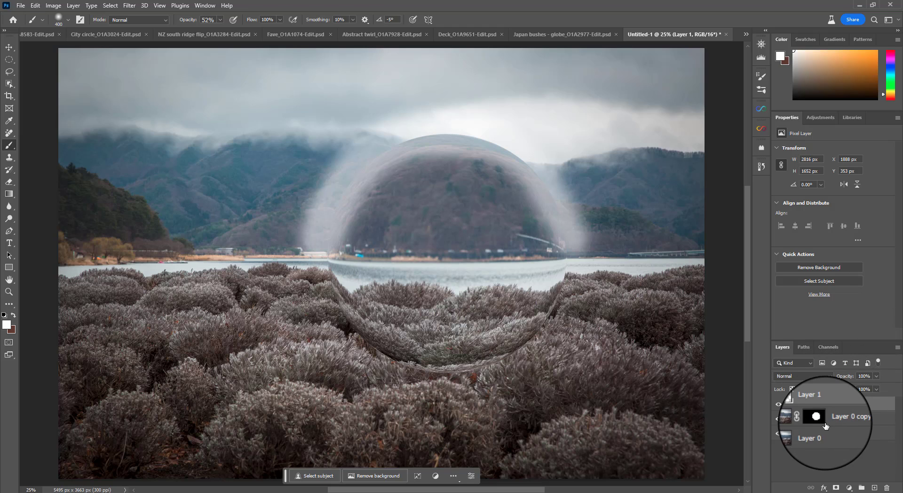
# Clip the white haze layer to the masked sphere at 41% opacity and brush part of the haze away with a black-painted layer mask
pyautogui.moveTo(825, 426); pyautogui.dragTo(800, 404)
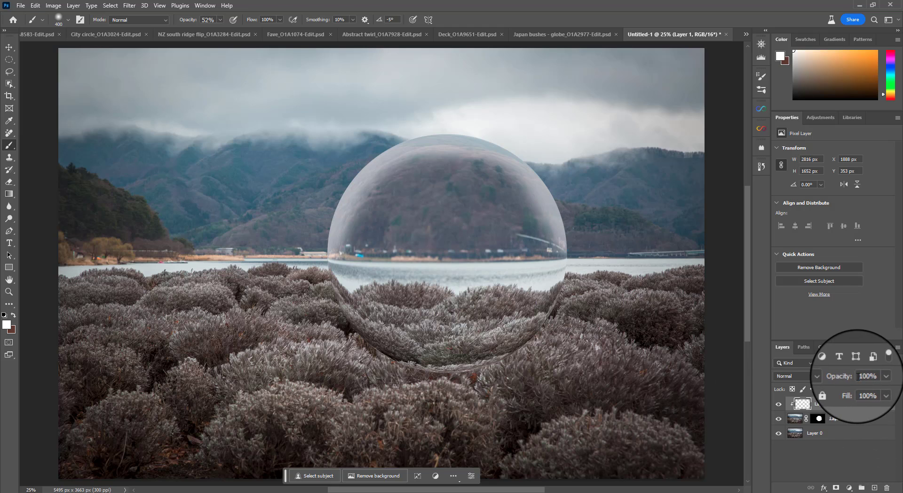
pyautogui.moveTo(850, 376); pyautogui.dragTo(835, 393)
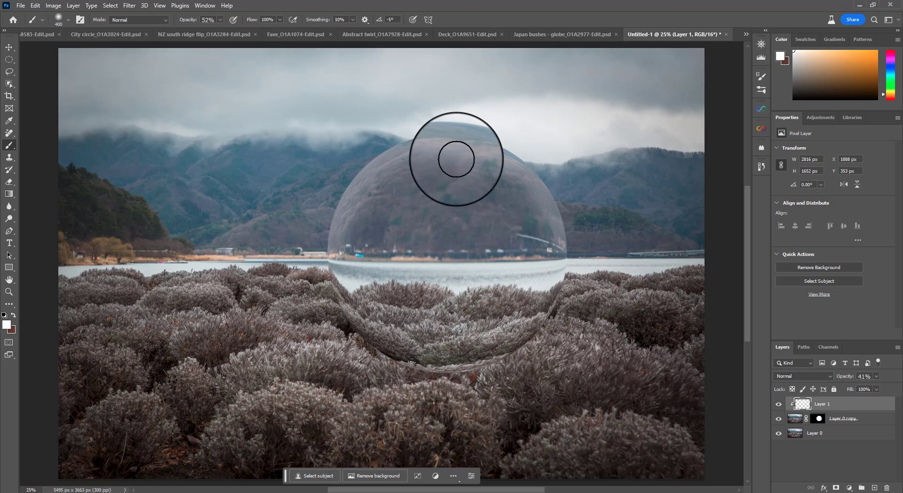
pyautogui.click(835, 488)
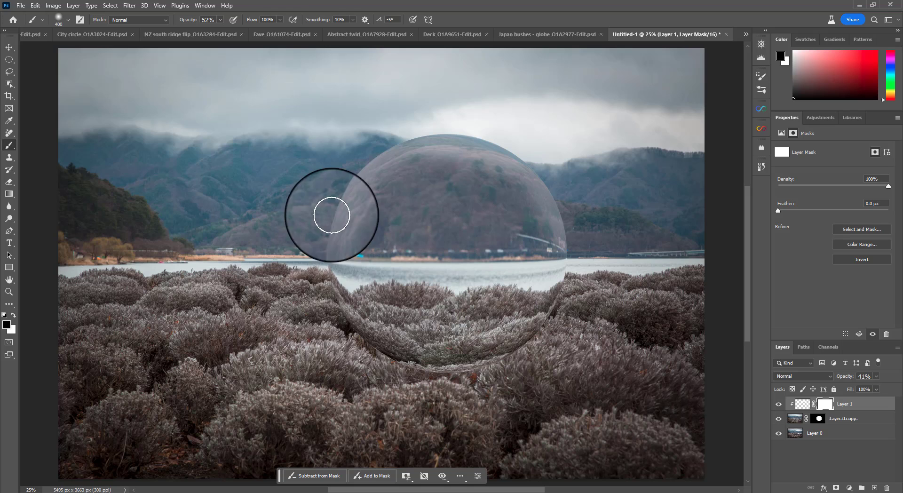
pyautogui.moveTo(315, 234)
pyautogui.mouseDown()
pyautogui.moveTo(345, 250)
pyautogui.moveTo(375, 212)
pyautogui.moveTo(372, 205)
pyautogui.moveTo(302, 266)
pyautogui.mouseUp()
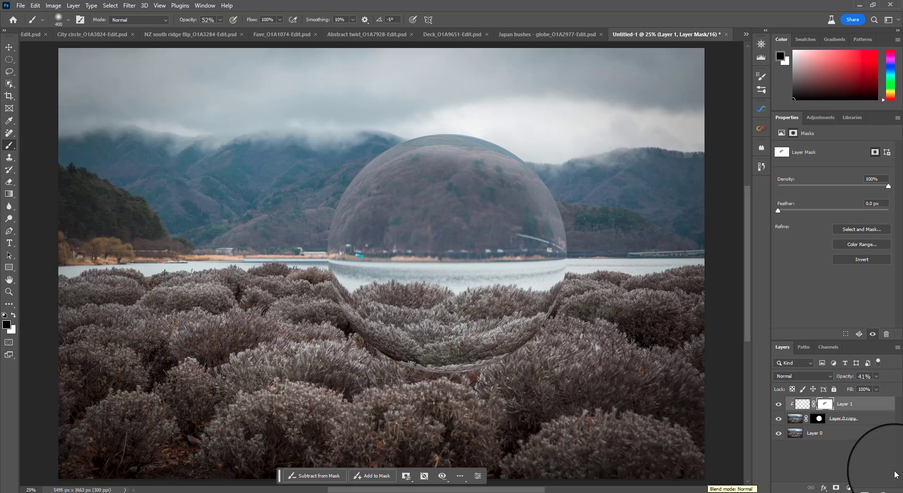
# Add a layer clipped to the sphere and paint a black shadow along the sphere's lower edge, with the layer at 53% opacity
pyautogui.click(874, 487)
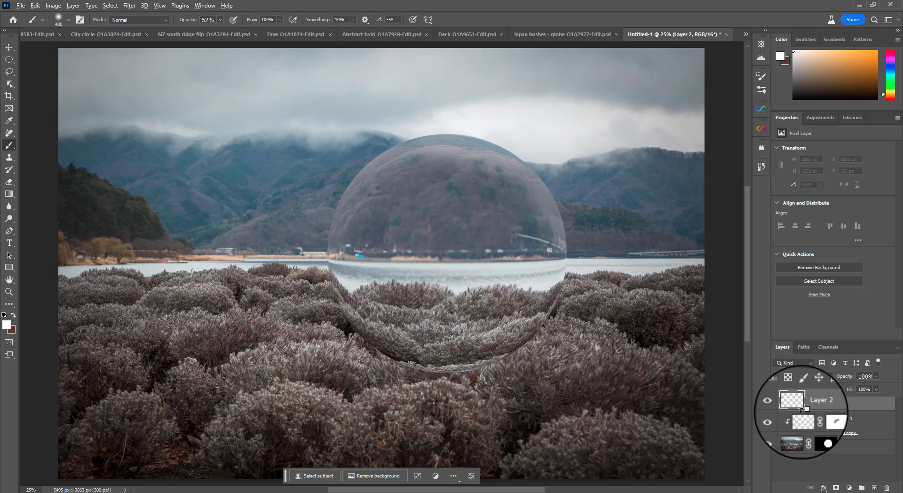
pyautogui.click(12, 319)
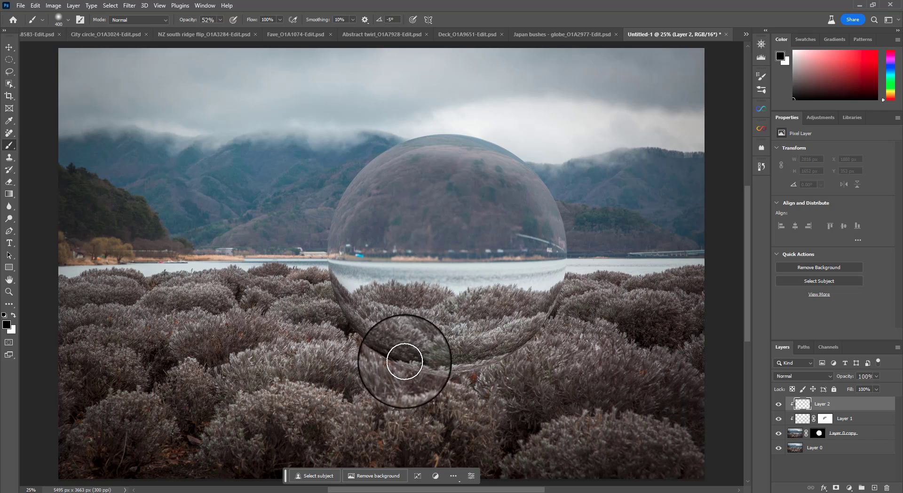
pyautogui.moveTo(404, 361)
pyautogui.mouseDown()
pyautogui.moveTo(493, 371)
pyautogui.moveTo(553, 341)
pyautogui.moveTo(576, 295)
pyautogui.moveTo(527, 348)
pyautogui.moveTo(486, 368)
pyautogui.moveTo(552, 331)
pyautogui.moveTo(479, 364)
pyautogui.moveTo(419, 369)
pyautogui.moveTo(352, 357)
pyautogui.moveTo(451, 383)
pyautogui.mouseUp()
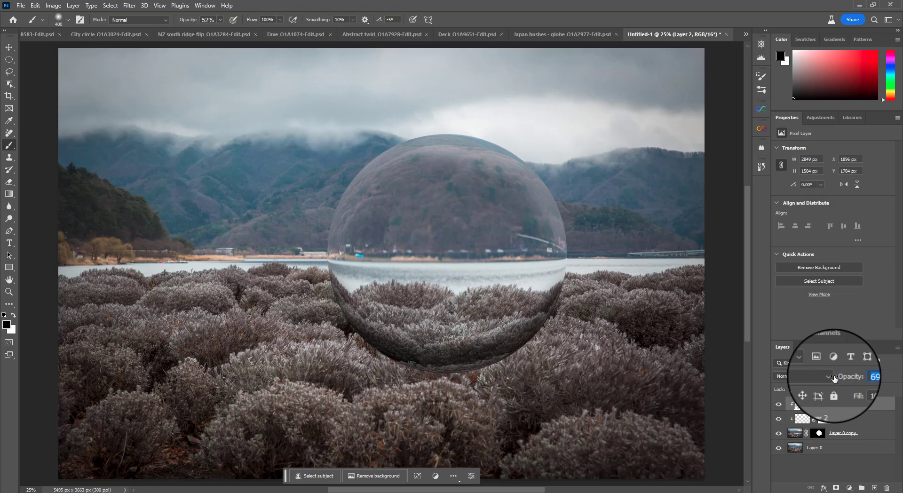
pyautogui.moveTo(833, 378); pyautogui.dragTo(825, 380)
# Look through the blend modes for the shadow layer and compare the globe with the finished Japan bushes document
pyautogui.click(805, 379)
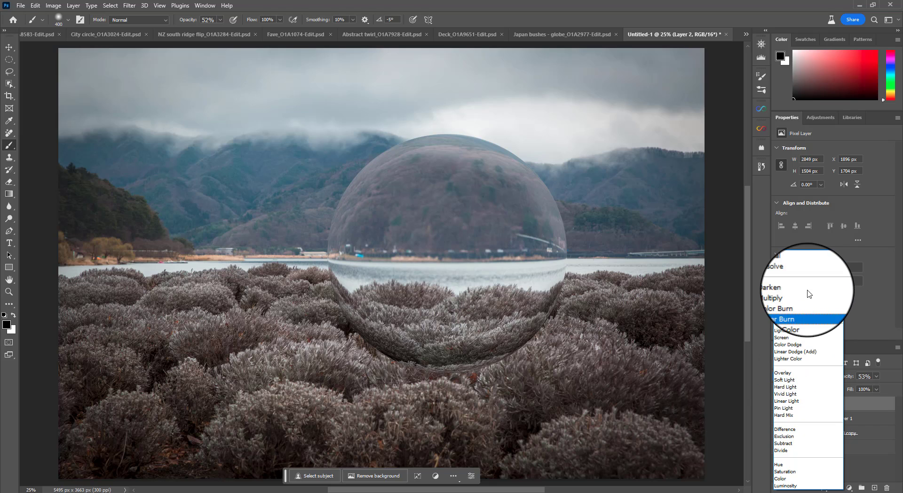
pyautogui.click(763, 235)
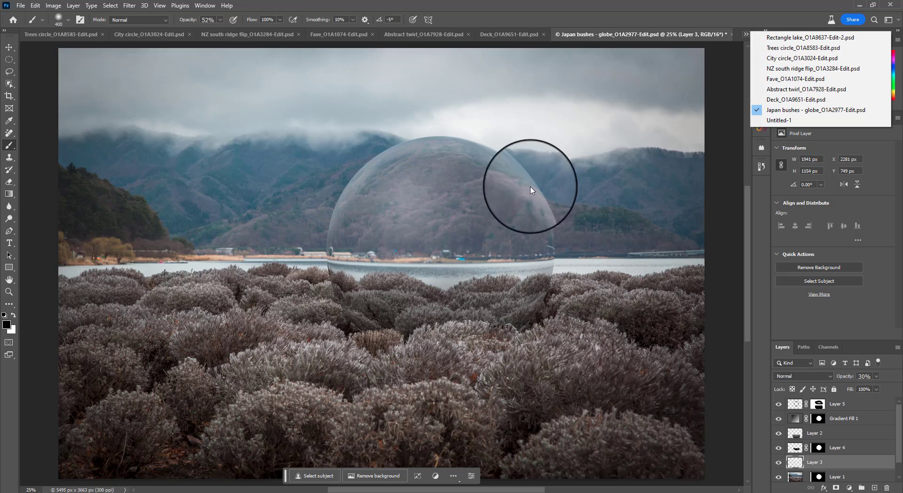
pyautogui.click(779, 120)
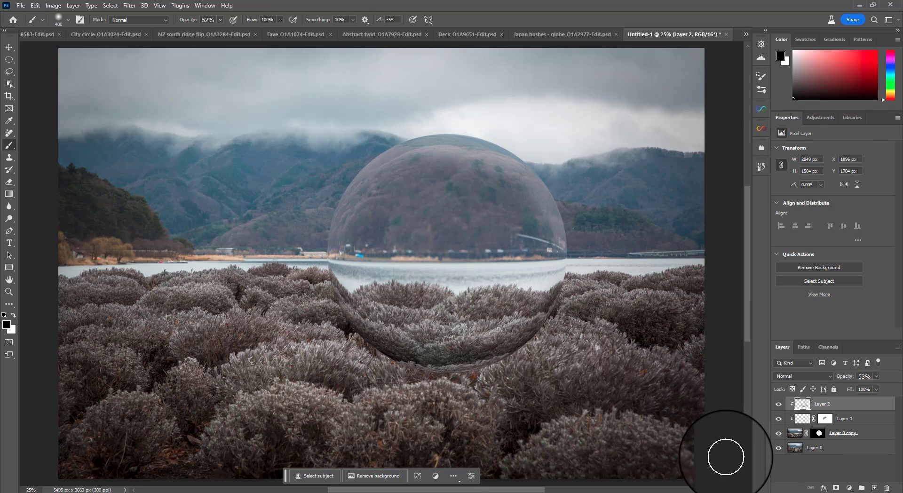
# Hide the sphere layer and select the tops of the bushes at the globe's base on Layer 0 with Object Selection
pyautogui.click(778, 438)
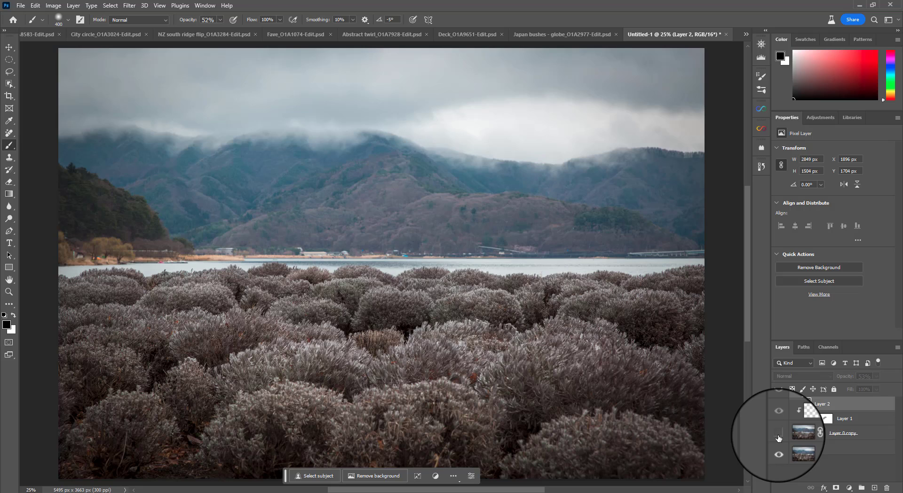
pyautogui.click(802, 447)
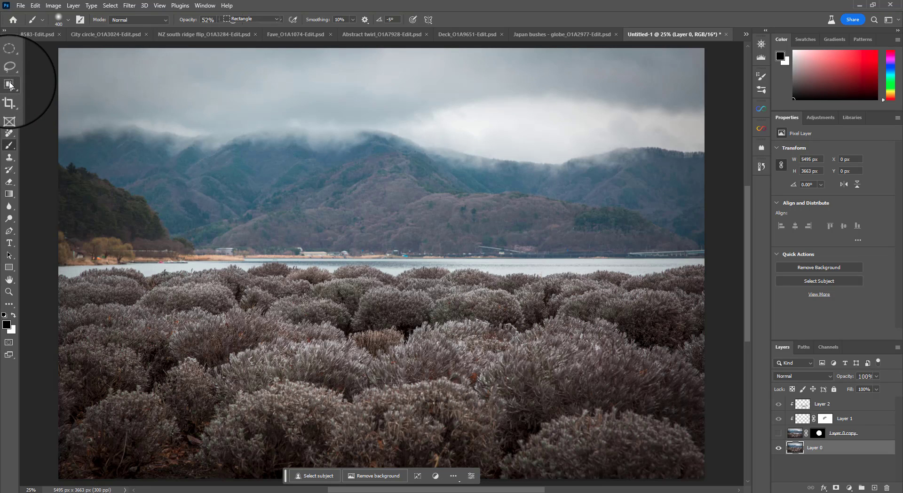
pyautogui.moveTo(9, 84); pyautogui.dragTo(63, 86)
pyautogui.click(67, 85)
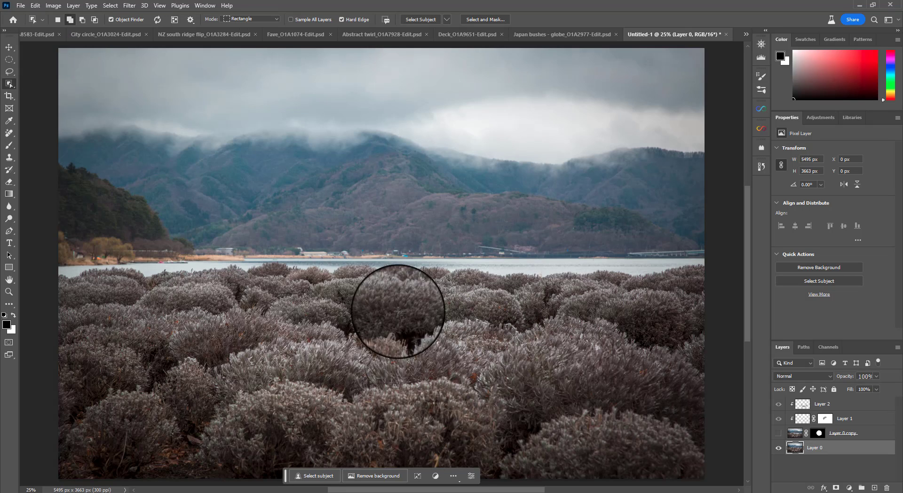
pyautogui.moveTo(340, 311); pyautogui.dragTo(597, 369)
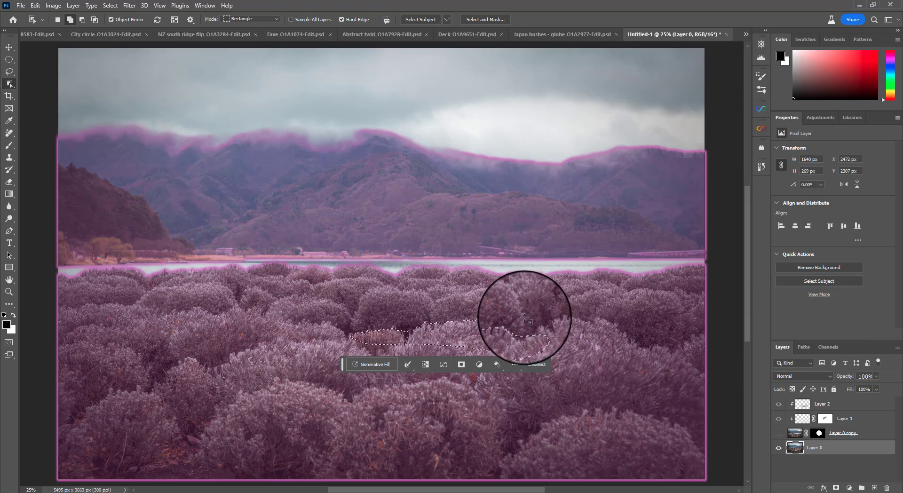
pyautogui.moveTo(506, 317); pyautogui.dragTo(620, 350)
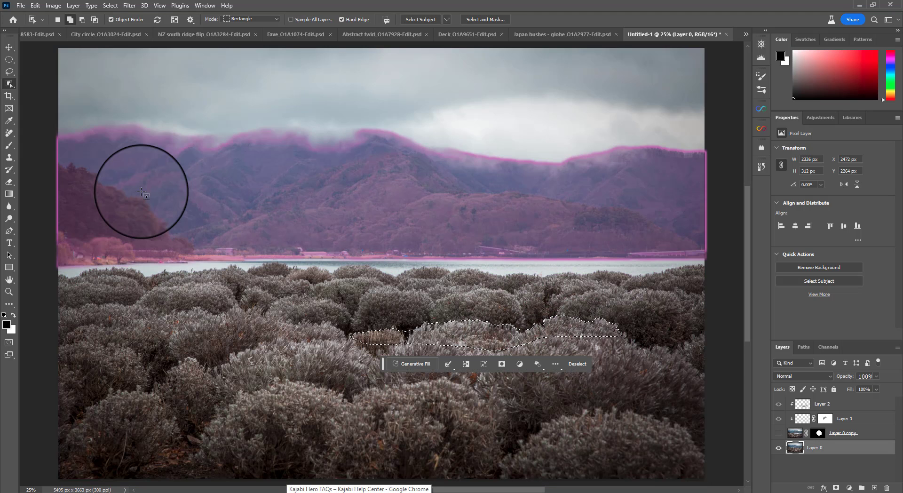
pyautogui.press('alt')
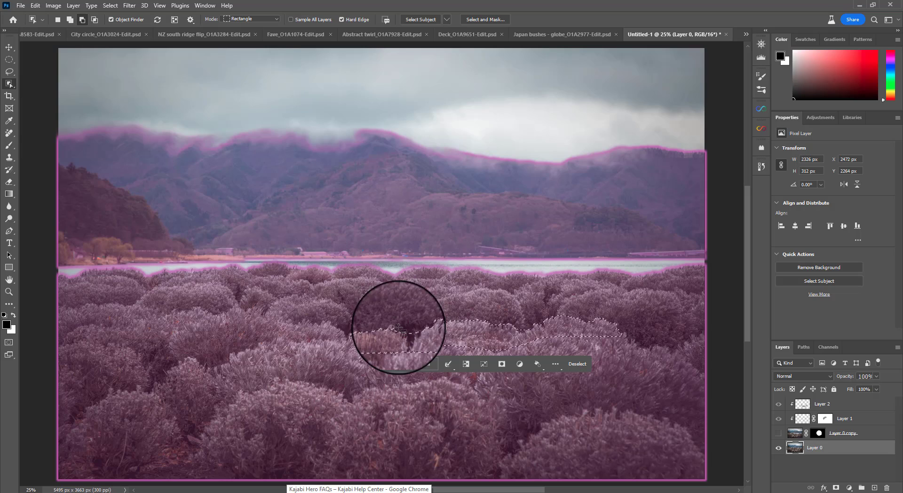
pyautogui.keyDown('alt'); pyautogui.click(414, 339); pyautogui.keyUp('alt')
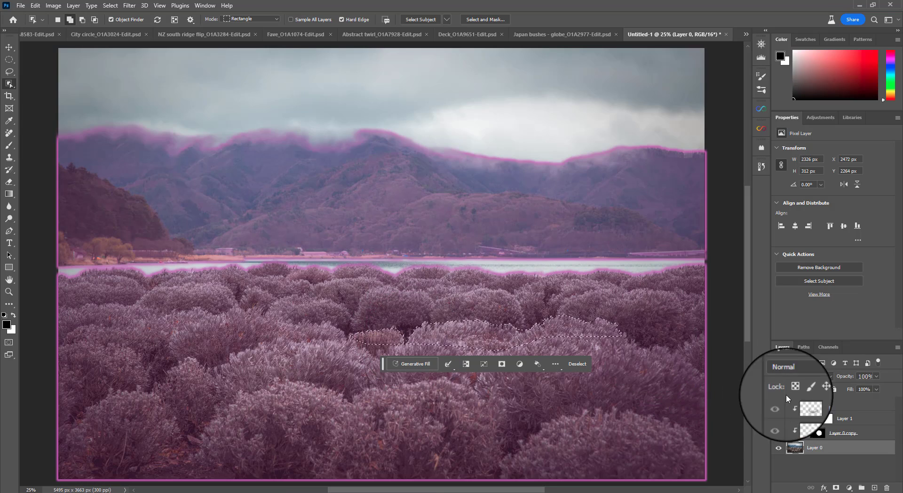
# Extend the bush selection down over the foreground with the Lasso, to about 2369 by 1114 px
pyautogui.press('l')
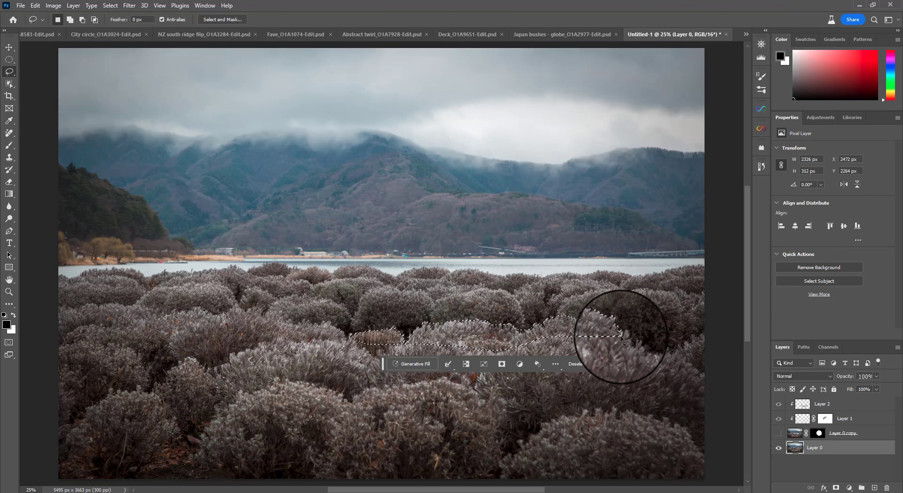
pyautogui.press('shift')
pyautogui.moveTo(621, 337); pyautogui.dragTo(359, 337)
pyautogui.moveTo(360, 391)
pyautogui.mouseDown()
pyautogui.moveTo(401, 437)
pyautogui.moveTo(526, 429)
pyautogui.moveTo(620, 335)
pyautogui.mouseUp()
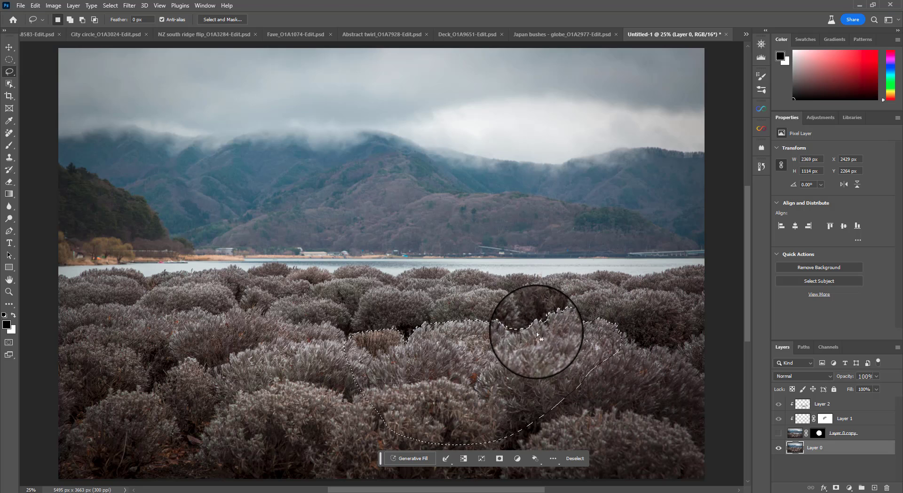
pyautogui.moveTo(526, 329)
pyautogui.mouseDown()
pyautogui.moveTo(336, 332)
pyautogui.moveTo(408, 342)
pyautogui.mouseUp()
pyautogui.press('alt')
# Show the sphere layer again and black out the selected bush area in its mask at full brush opacity, clearing the selection at the end
pyautogui.click(778, 433)
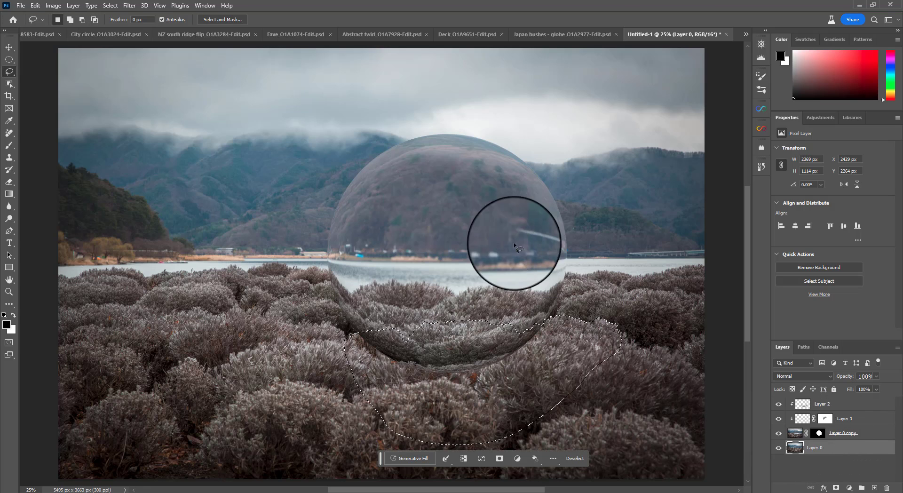
pyautogui.click(819, 433)
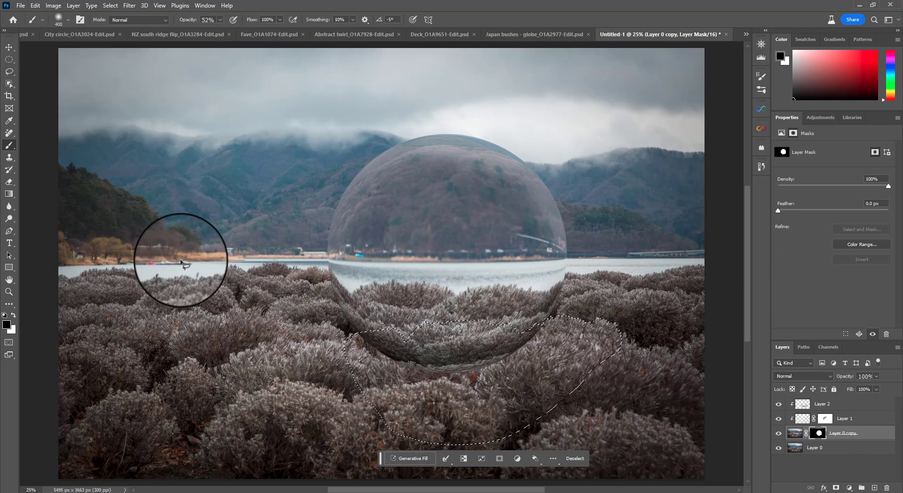
pyautogui.click(9, 145)
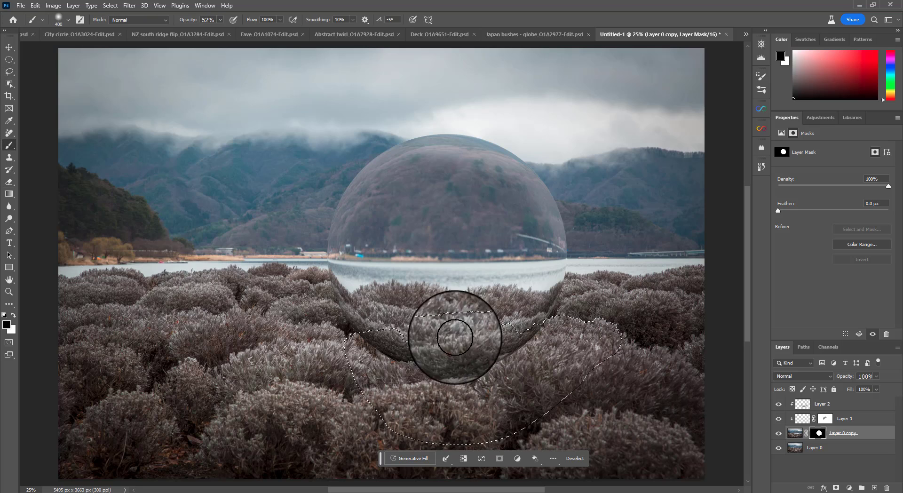
pyautogui.moveTo(418, 372)
pyautogui.mouseDown()
pyautogui.moveTo(484, 343)
pyautogui.moveTo(517, 339)
pyautogui.mouseUp()
pyautogui.moveTo(182, 20); pyautogui.dragTo(608, 261)
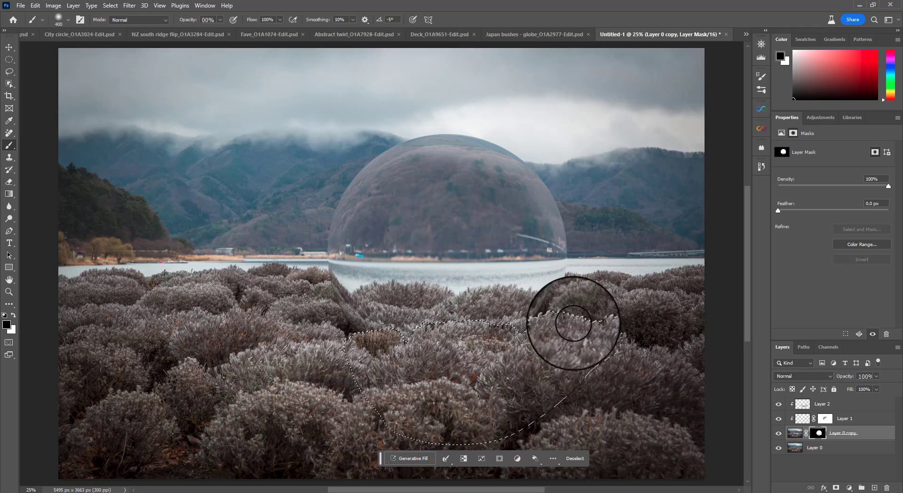
pyautogui.hotkey('alt', 'BackSpace')
pyautogui.hotkey('ctrl', 'd')
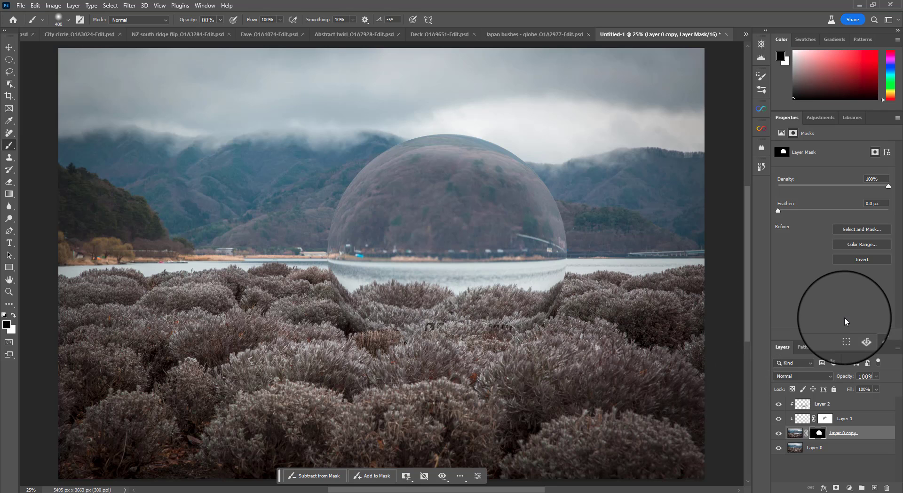
# Check the finished Japan bushes globe document for reference and return to the working image
pyautogui.click(560, 34)
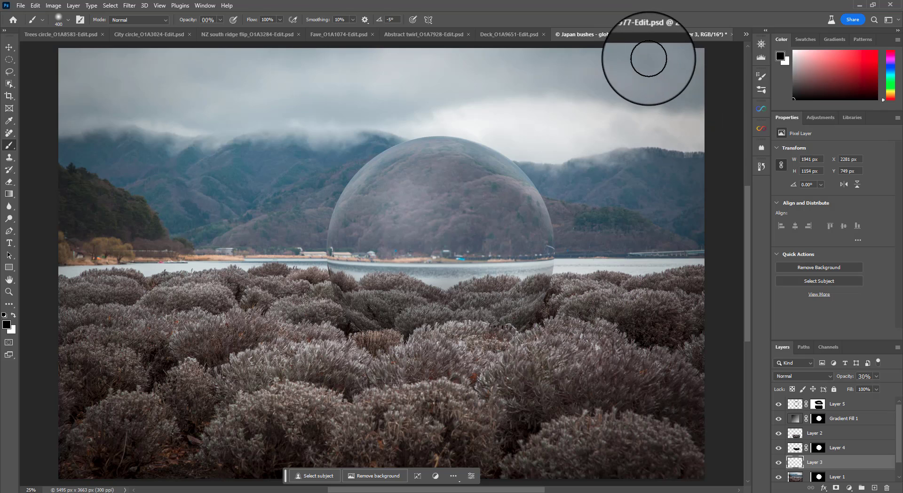
pyautogui.hotkey('ctrl', 'Tab')
# Add a Curves adjustment clipped to the sphere and darken its midtones with a point at input 133, output 105
pyautogui.click(838, 488)
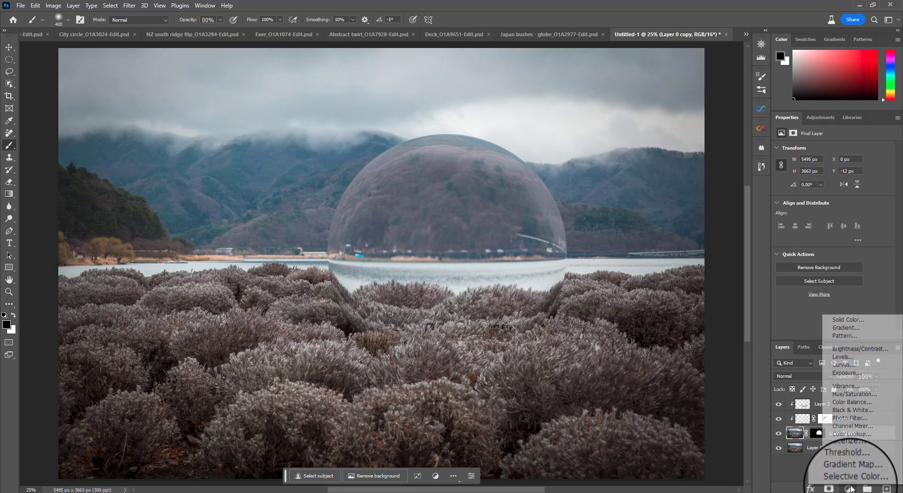
pyautogui.click(846, 365)
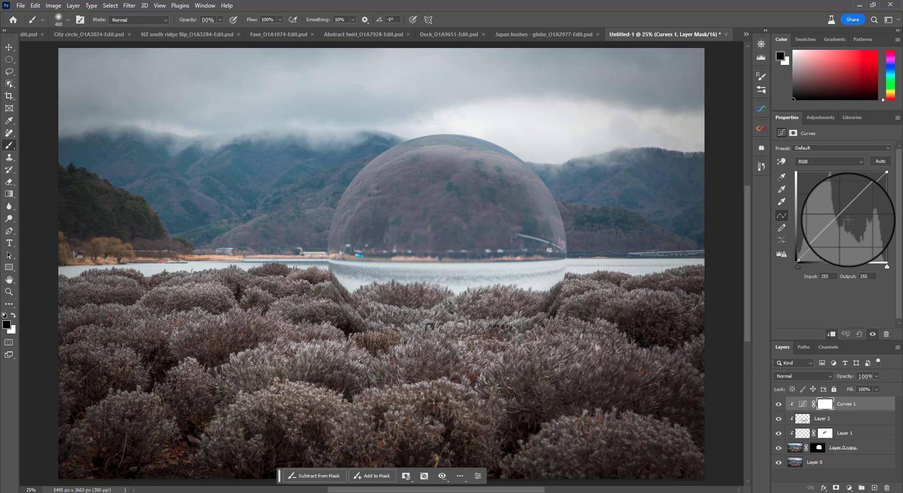
pyautogui.moveTo(847, 219)
pyautogui.mouseDown()
pyautogui.moveTo(849, 235)
pyautogui.moveTo(844, 223)
pyautogui.mouseUp()
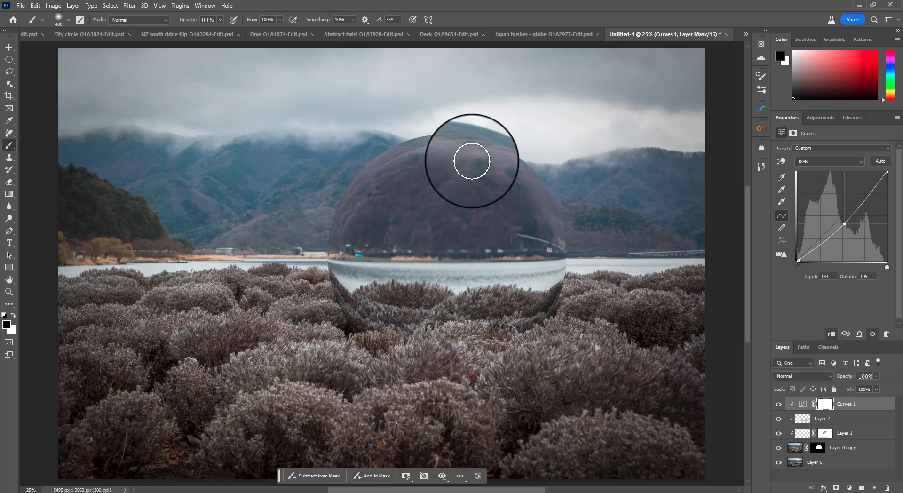
# Mask the Curves darkening off the upper part of the sphere with an 800 px black brush
pyautogui.press(']')
pyautogui.press(']')
pyautogui.press(']')
pyautogui.press(']')
pyautogui.moveTo(478, 131)
pyautogui.mouseDown()
pyautogui.moveTo(353, 191)
pyautogui.moveTo(467, 235)
pyautogui.moveTo(584, 201)
pyautogui.moveTo(339, 157)
pyautogui.moveTo(518, 155)
pyautogui.moveTo(545, 180)
pyautogui.moveTo(536, 121)
pyautogui.mouseUp()
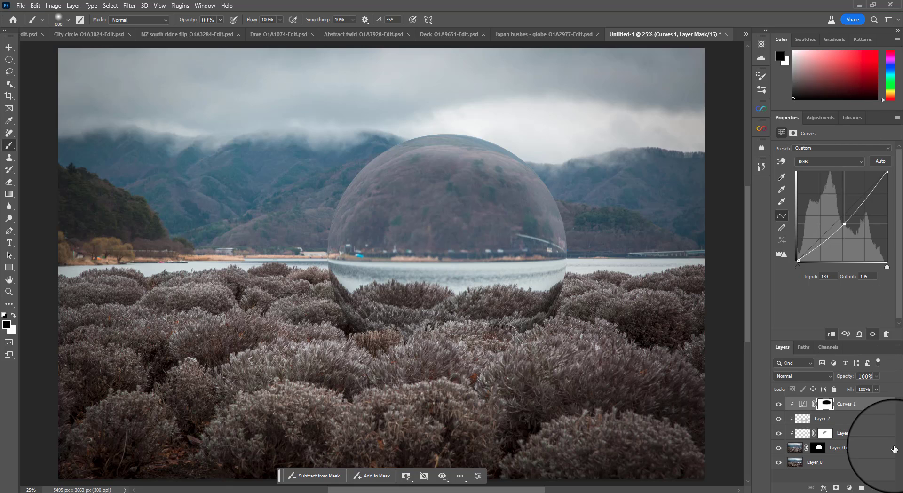
# Add a Gradient Fill layer on top with the Radial style
pyautogui.click(846, 487)
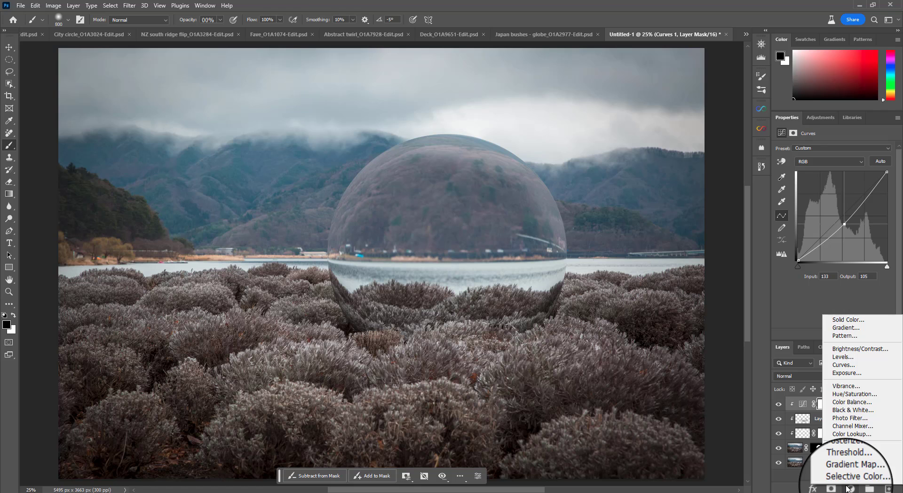
pyautogui.click(845, 328)
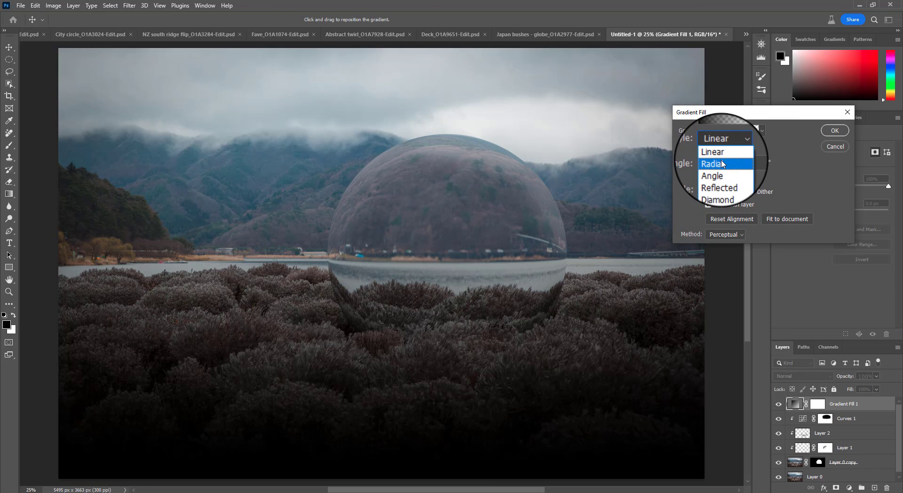
pyautogui.click(722, 160)
# Set the gradient's starting colour stop to white (ffffff) so that it fades from white to transparent
pyautogui.click(734, 132)
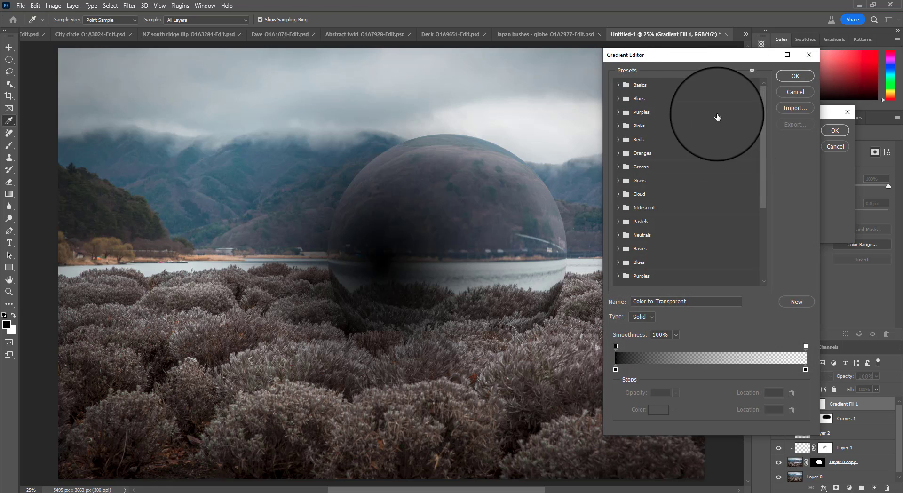
pyautogui.doubleClick(615, 369)
pyautogui.moveTo(635, 152); pyautogui.dragTo(575, 84)
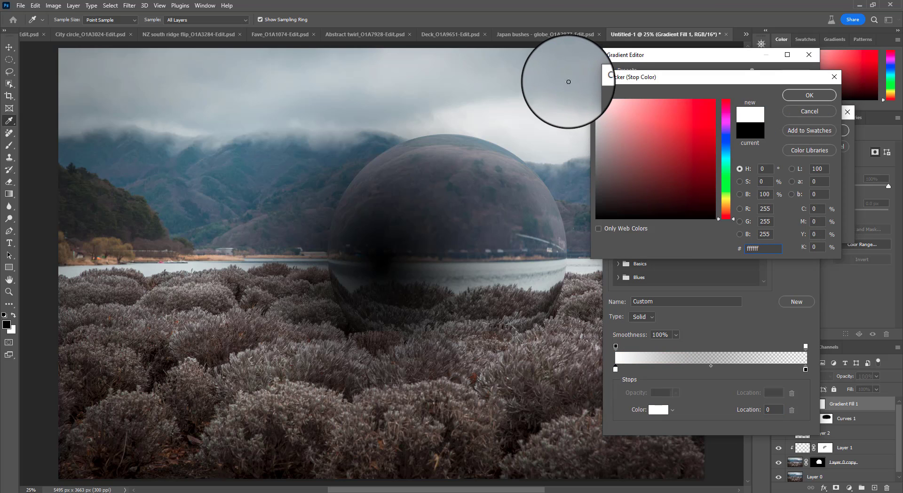
pyautogui.click(809, 95)
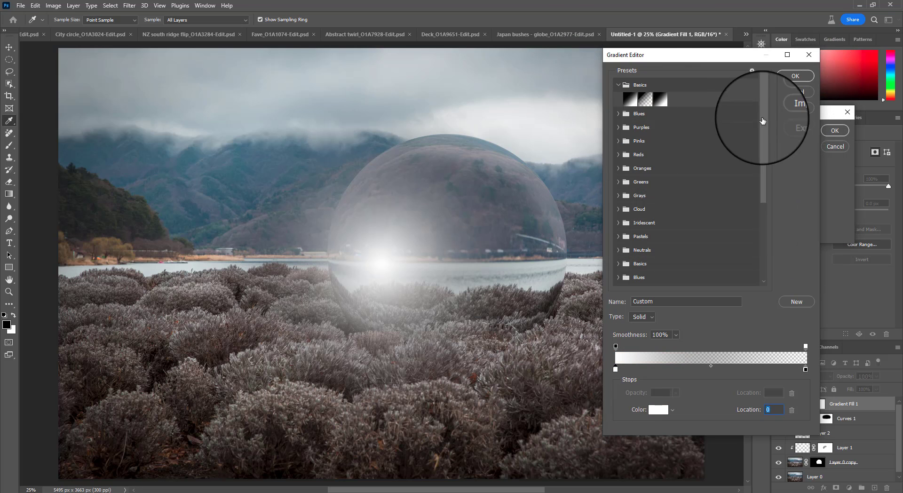
pyautogui.click(797, 74)
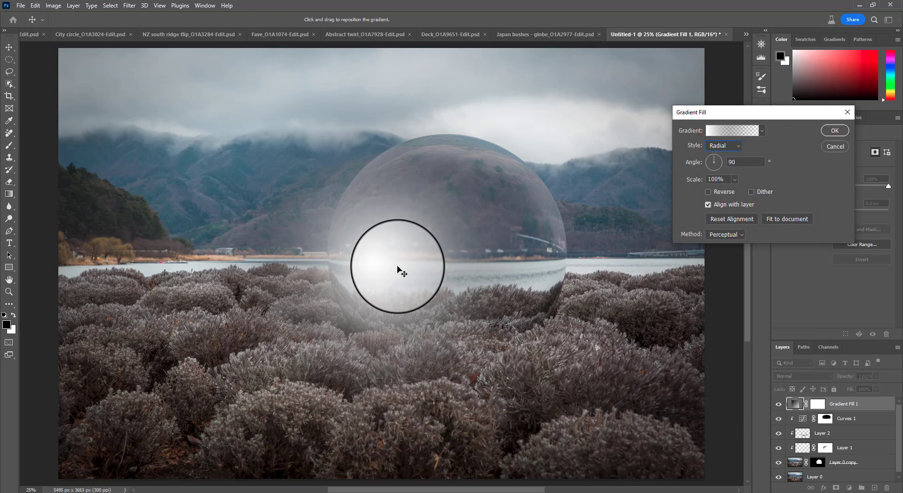
# Place the gradient glow in the sphere's upper right at 84% scale and clip its layer to the sphere at 61% opacity
pyautogui.moveTo(394, 267); pyautogui.dragTo(500, 184)
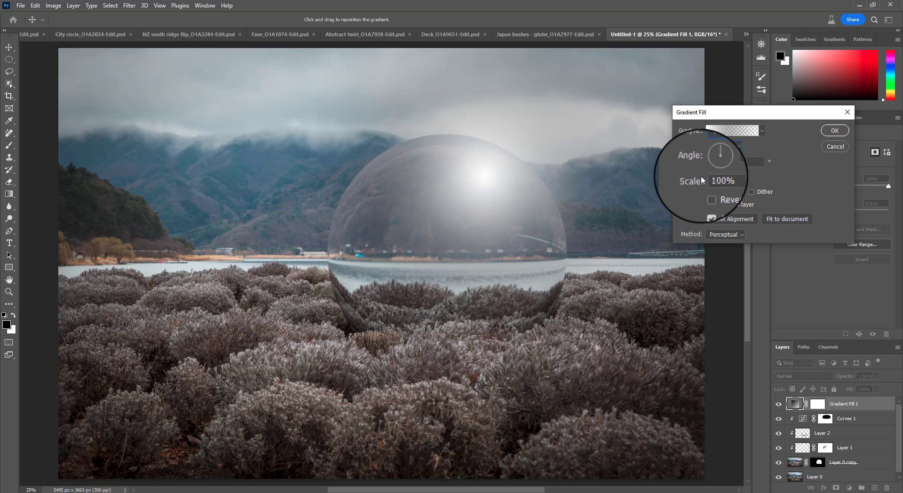
pyautogui.moveTo(693, 179); pyautogui.dragTo(684, 178)
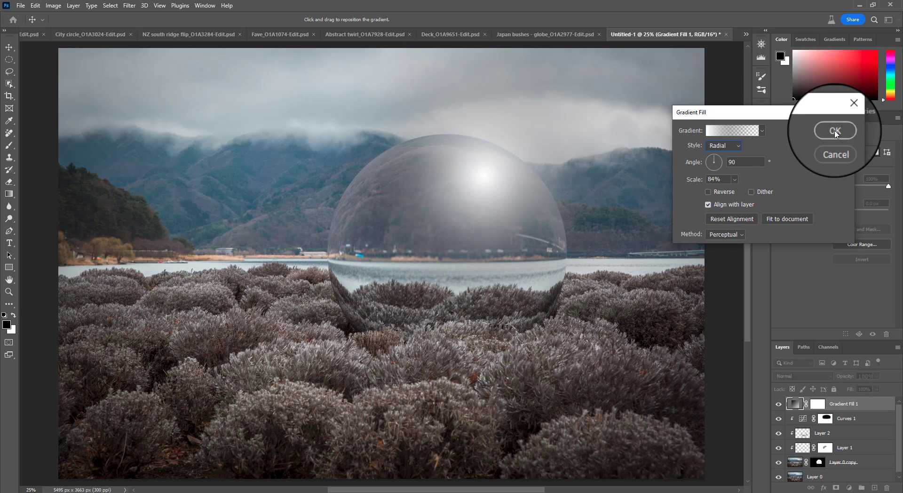
pyautogui.click(831, 131)
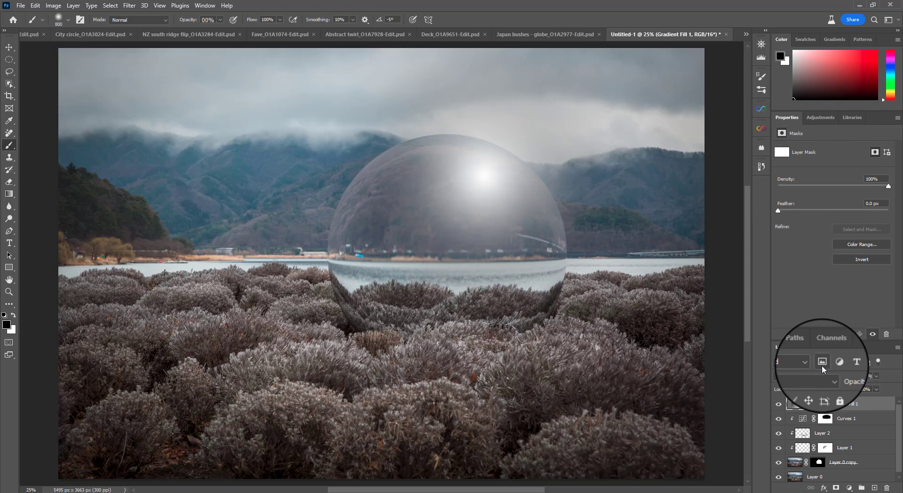
pyautogui.keyDown('alt'); pyautogui.click(793, 409); pyautogui.keyUp('alt')
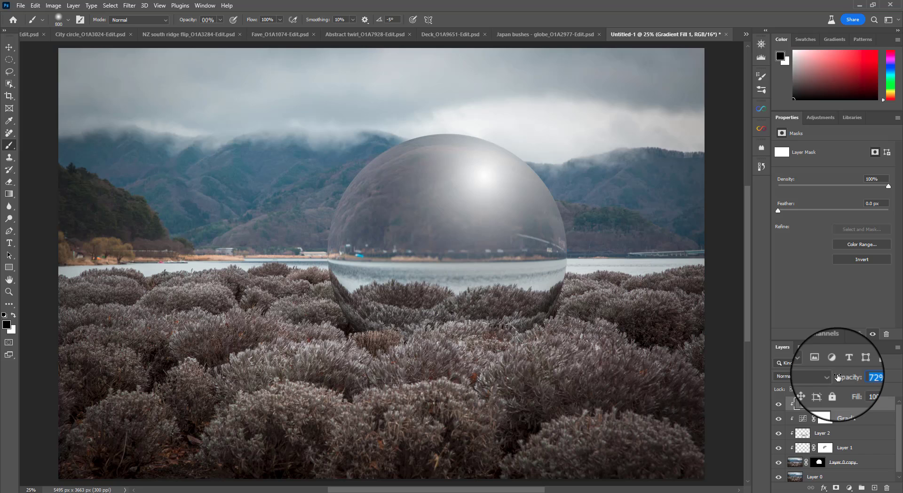
pyautogui.moveTo(842, 376); pyautogui.dragTo(831, 376)
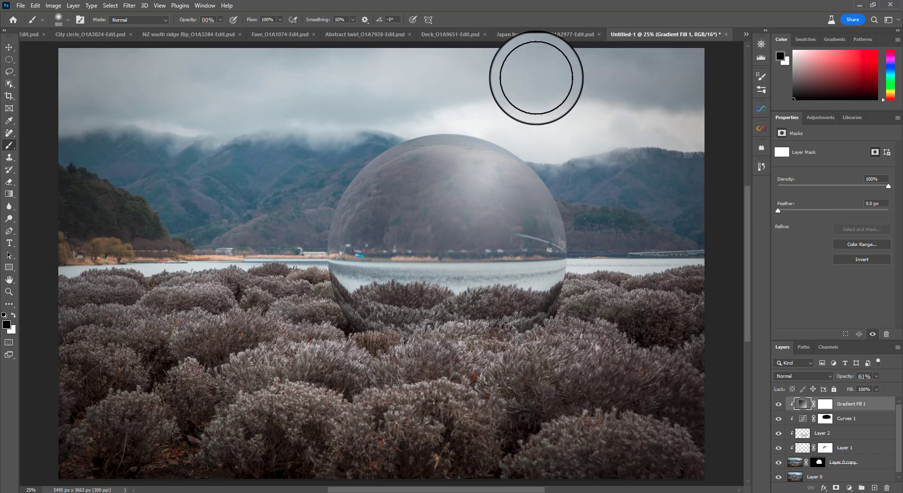
# Look at the finished Japan bushes globe document for comparison and return to the Untitled-1 document
pyautogui.click(545, 35)
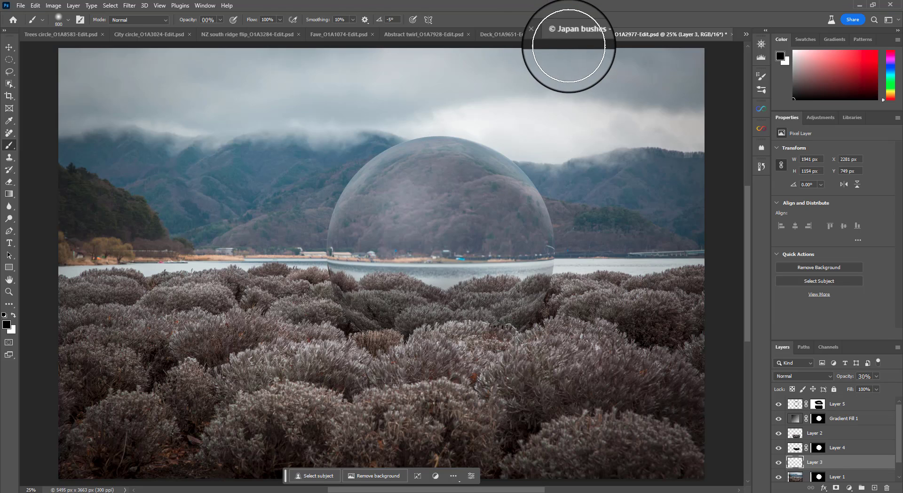
pyautogui.click(746, 34)
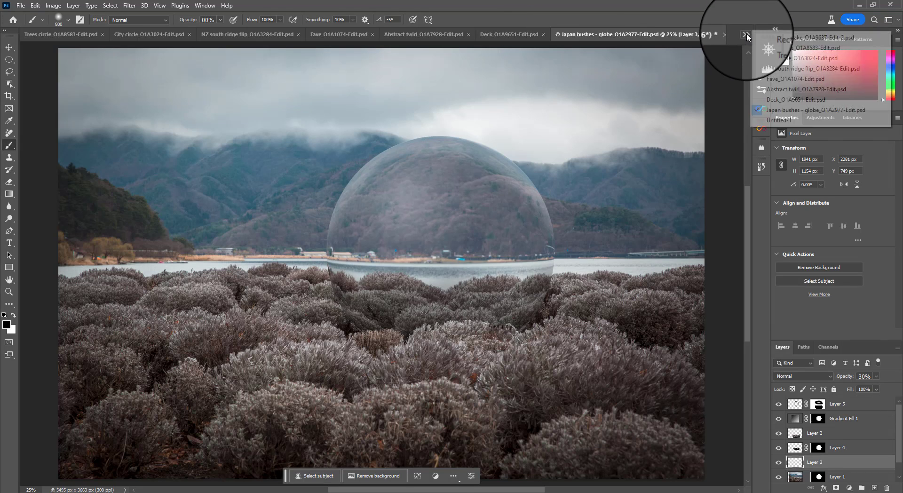
pyautogui.click(772, 117)
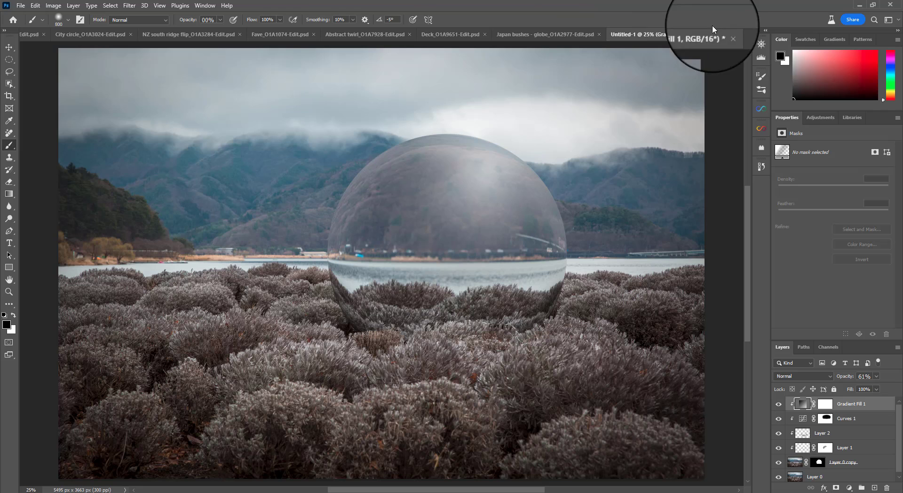
# Switch to the Deck document, compare the photo with and without its sphere layers, and hide the existing Layer 3
pyautogui.click(460, 36)
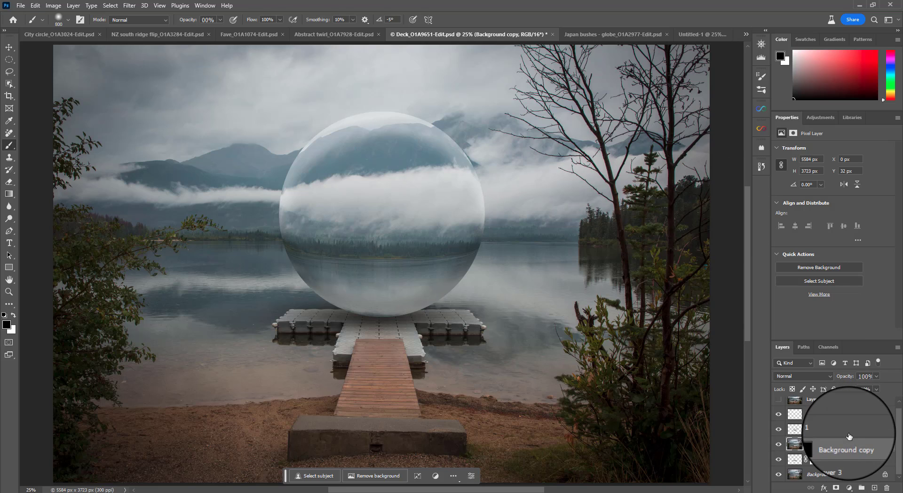
pyautogui.keyDown('alt'); pyautogui.click(778, 477); pyautogui.keyUp('alt')
pyautogui.keyDown('alt'); pyautogui.click(778, 444); pyautogui.keyUp('alt')
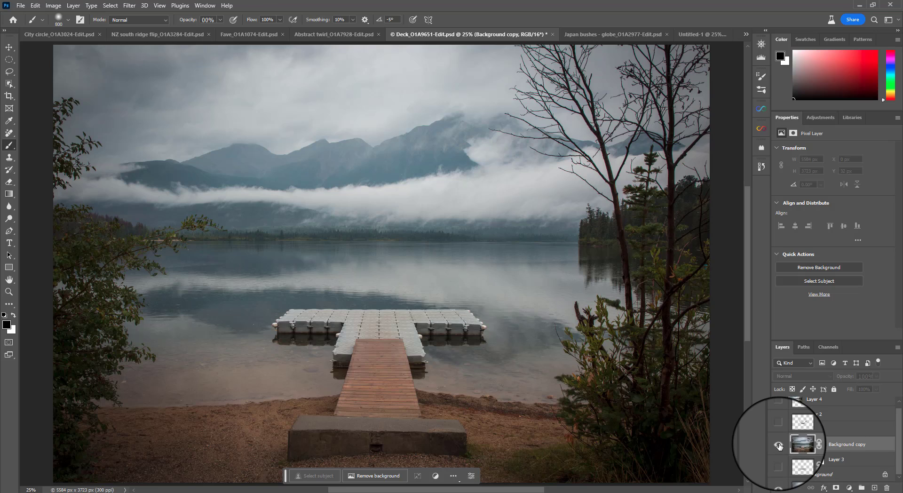
pyautogui.click(779, 415)
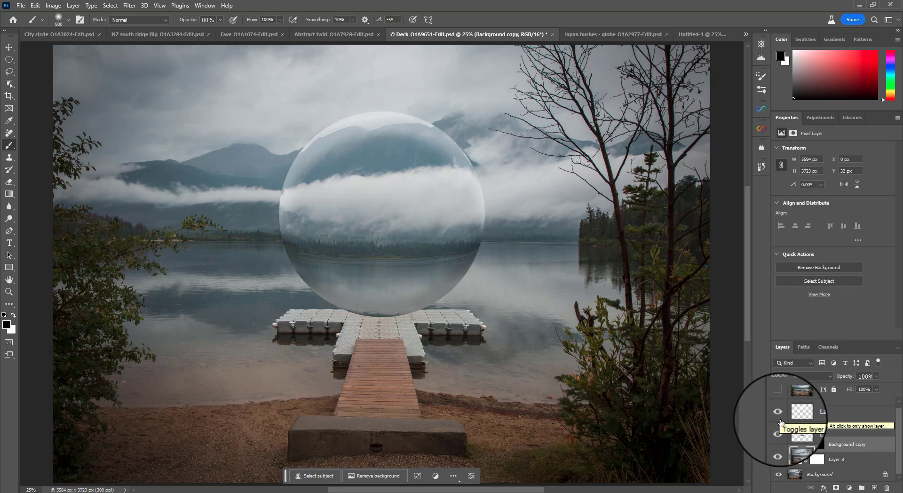
pyautogui.click(778, 460)
pyautogui.click(778, 459)
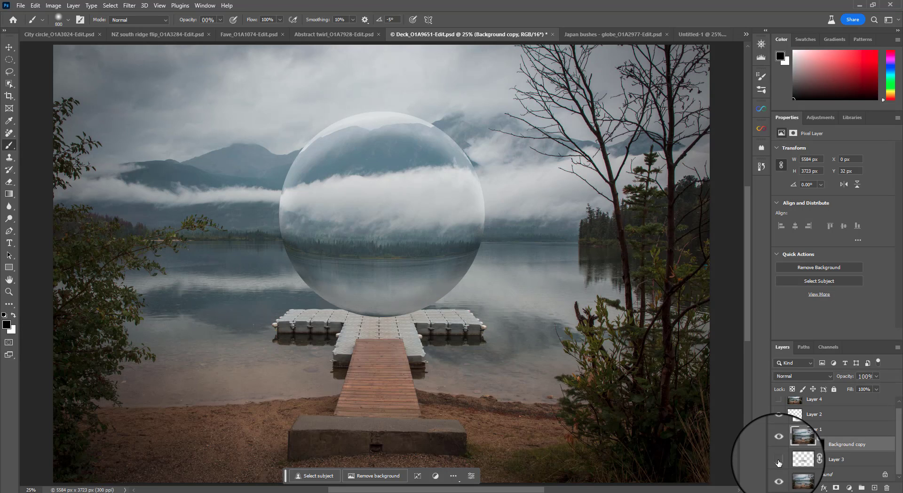
pyautogui.click(779, 460)
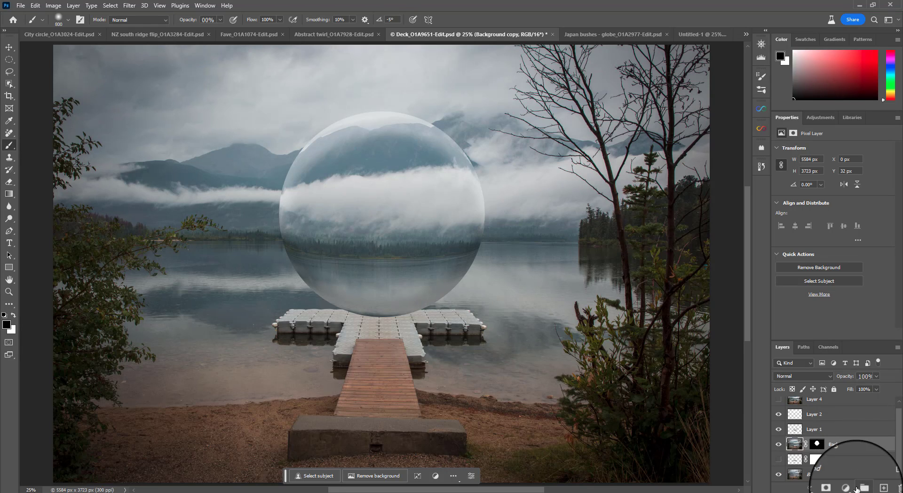
# Add a new layer below the sphere and make a flat elliptical selection about 1616 × 161 px on the dock beneath it
pyautogui.click(876, 488)
pyautogui.click(873, 488)
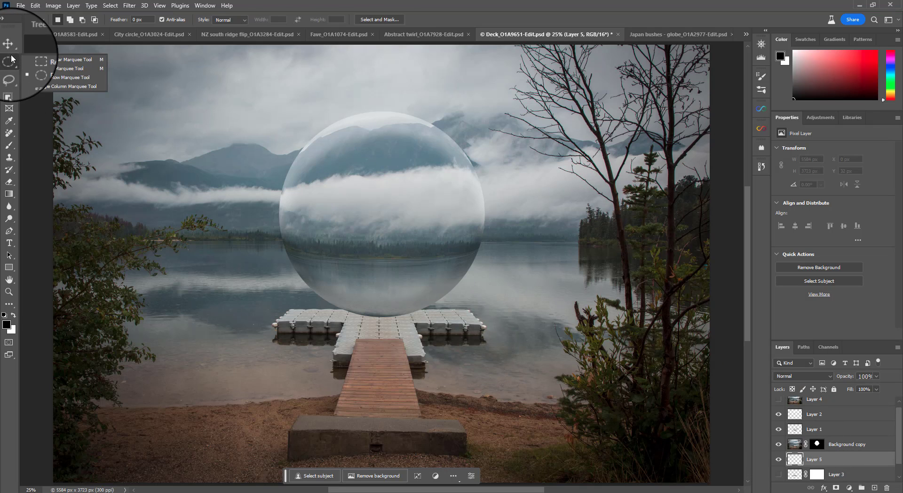
pyautogui.click(54, 70)
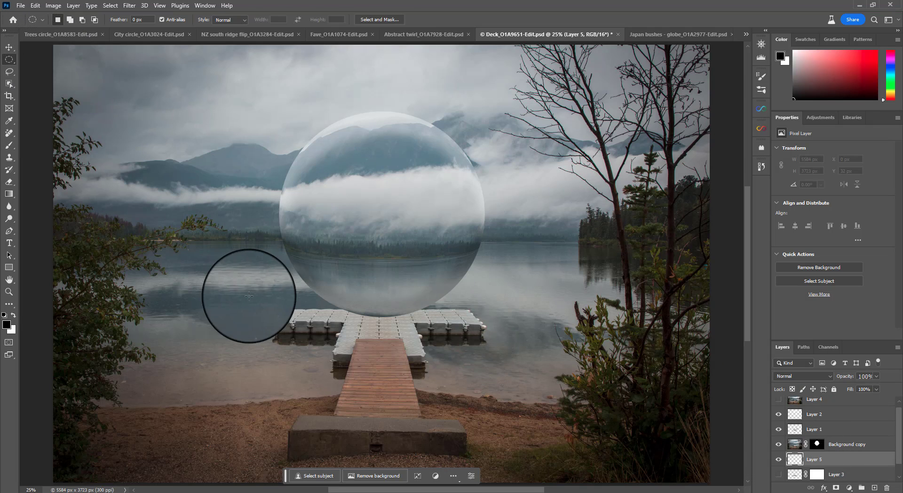
pyautogui.moveTo(267, 337); pyautogui.dragTo(494, 357)
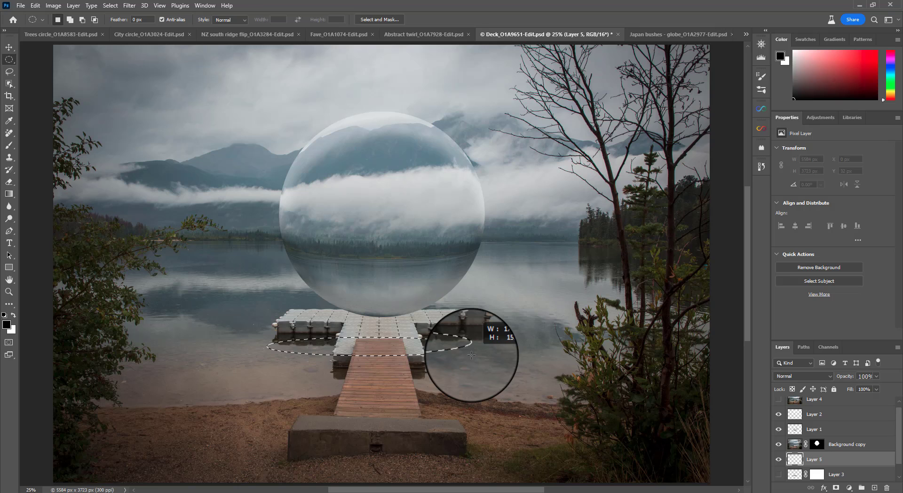
pyautogui.moveTo(472, 355); pyautogui.dragTo(489, 324)
# Fill the elliptical selection with black at 100% opacity in Normal mode and deselect it
pyautogui.click(35, 5)
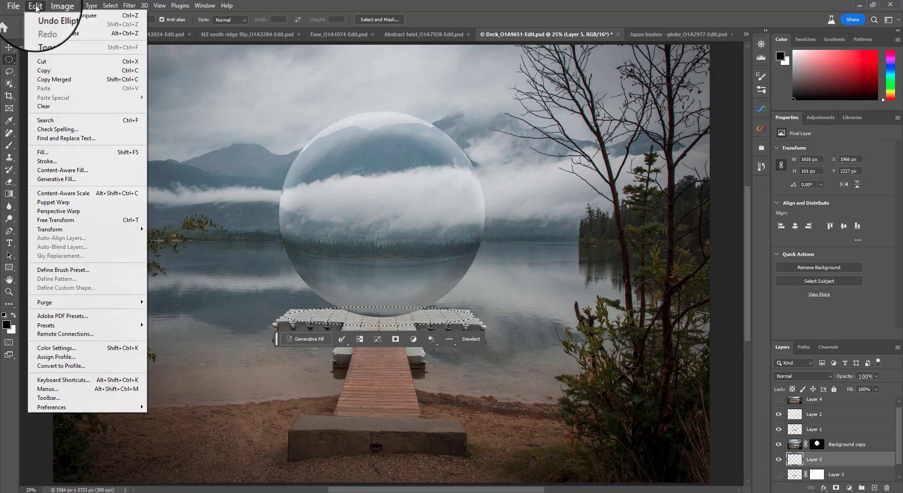
pyautogui.click(52, 153)
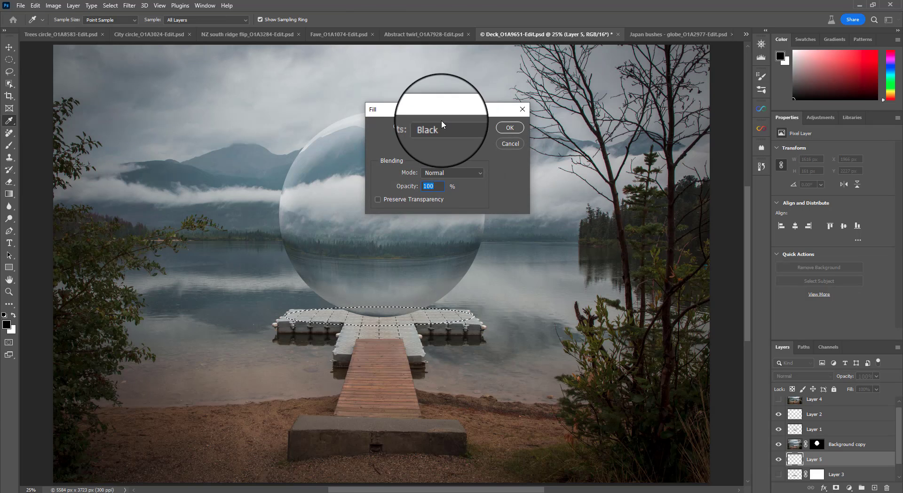
pyautogui.click(510, 129)
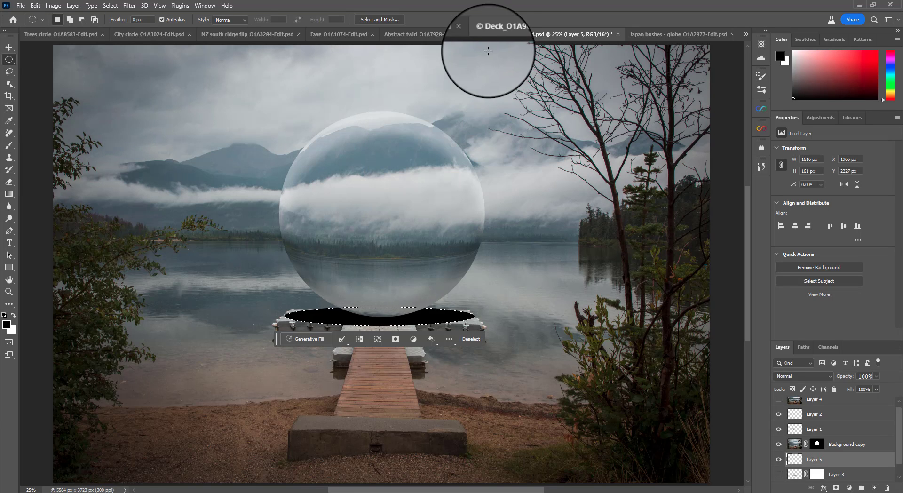
pyautogui.hotkey('ctrl', 'd')
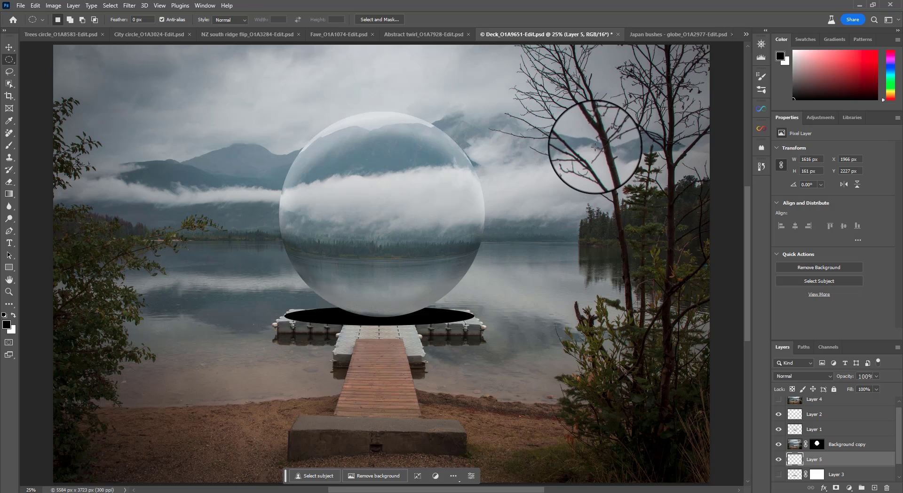
# Soften the black ellipse into a shadow with a Gaussian Blur of 69.7 pixels radius and hide its layer
pyautogui.click(128, 5)
pyautogui.moveTo(198, 125)
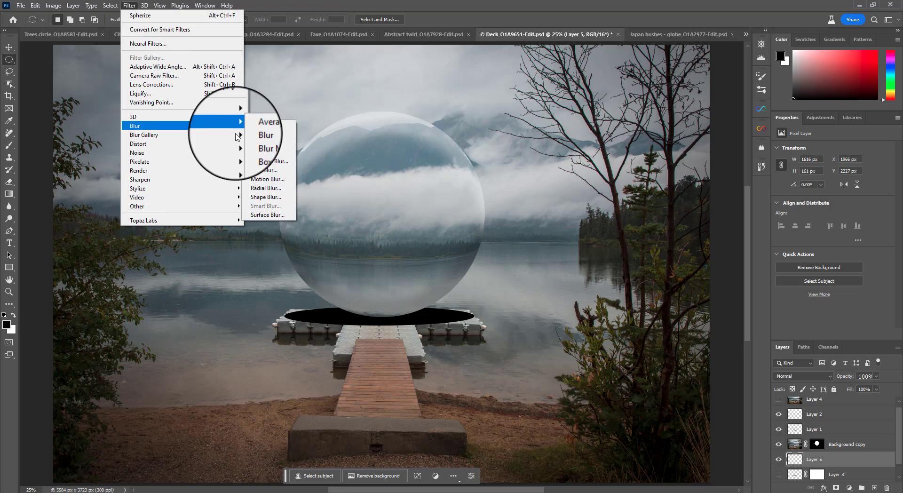
pyautogui.click(261, 162)
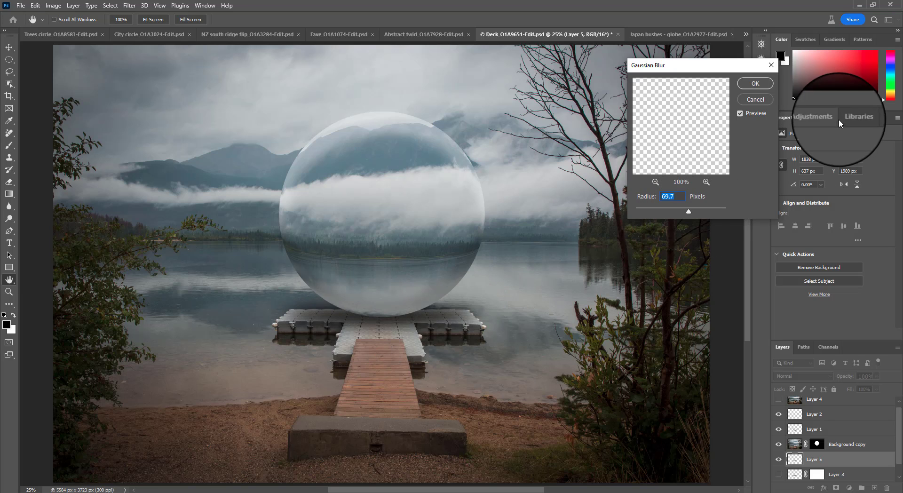
pyautogui.click(755, 84)
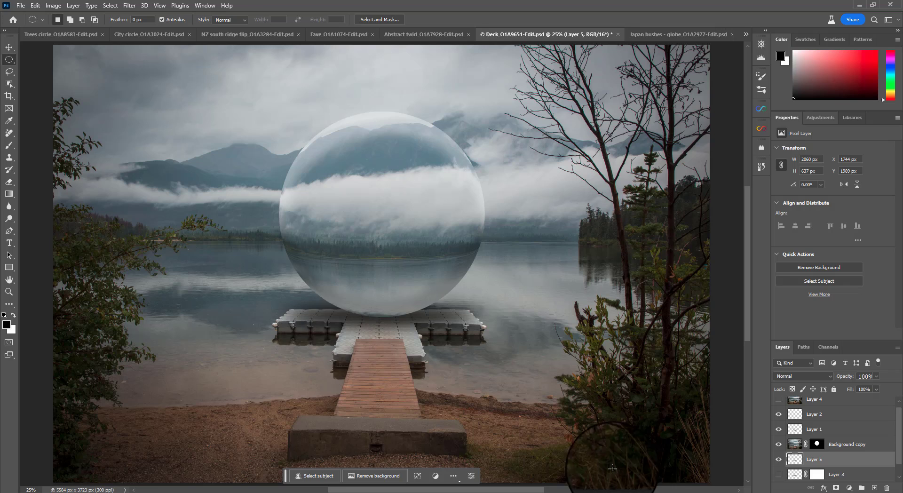
pyautogui.click(779, 460)
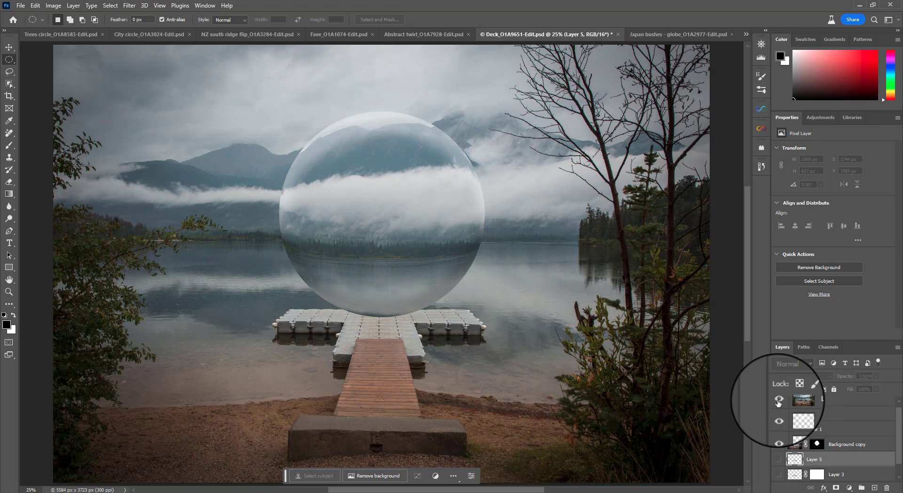
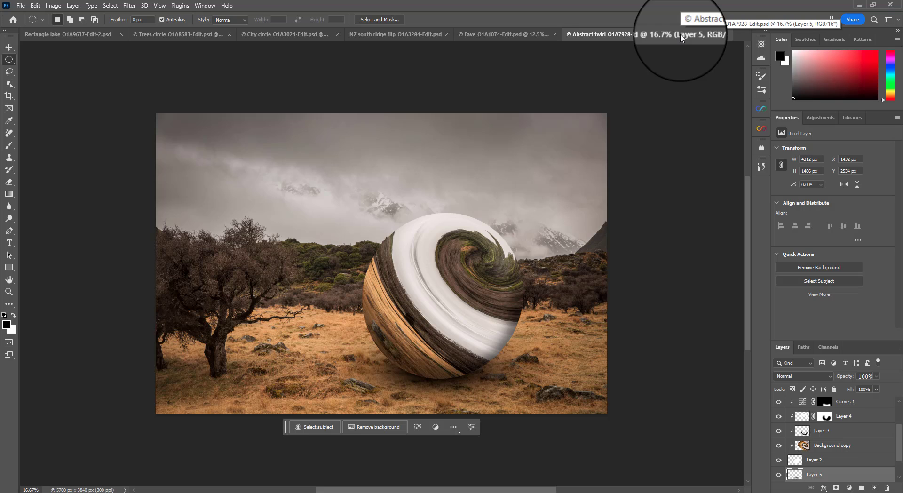
# Examine the layers of the Abstract twirl document by toggling the visibility of the sphere's shading layers
pyautogui.scroll(1, 812, 444)
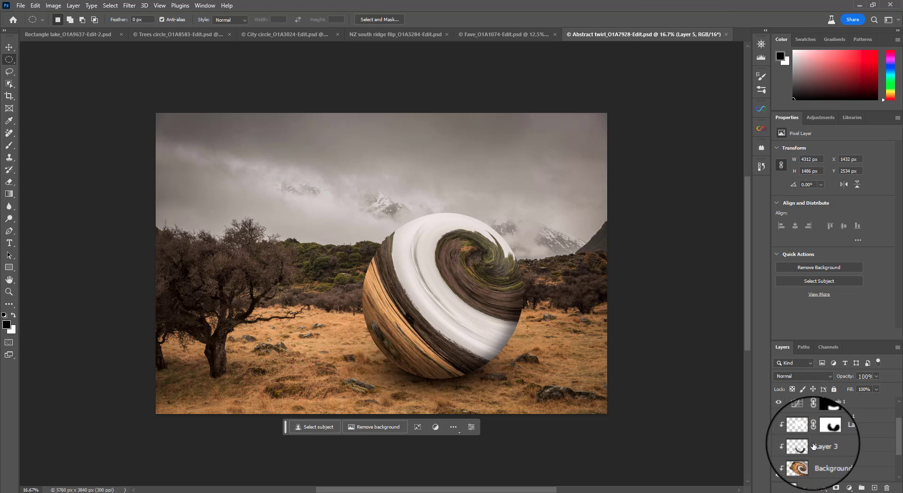
pyautogui.scroll(-1, 812, 444)
pyautogui.click(778, 436)
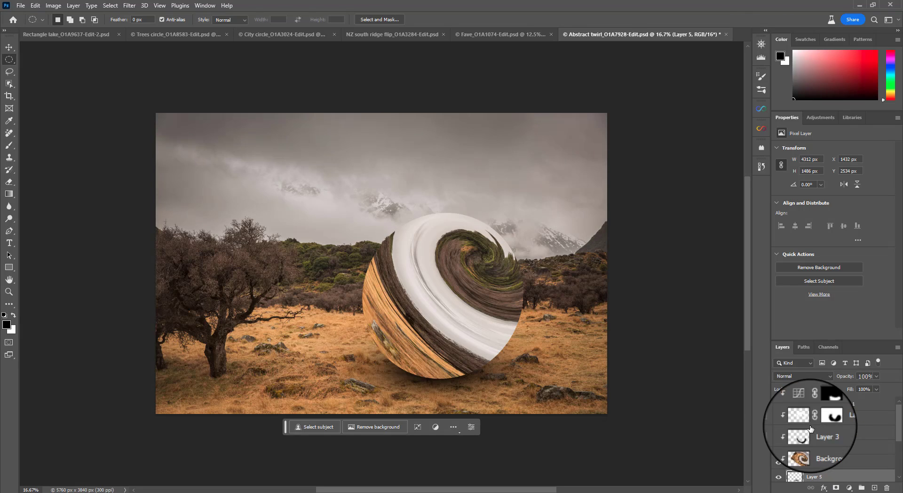
pyautogui.scroll(3, 780, 432)
pyautogui.click(778, 404)
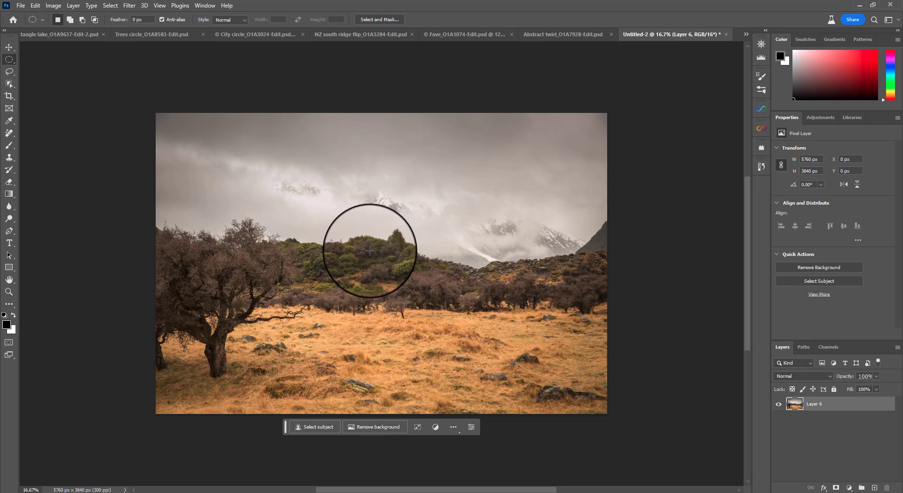
# Select a circle about 2124 px across in the Untitled-2 landscape, fill it with black on a new layer and deselect it
pyautogui.moveTo(369, 249); pyautogui.dragTo(567, 372)
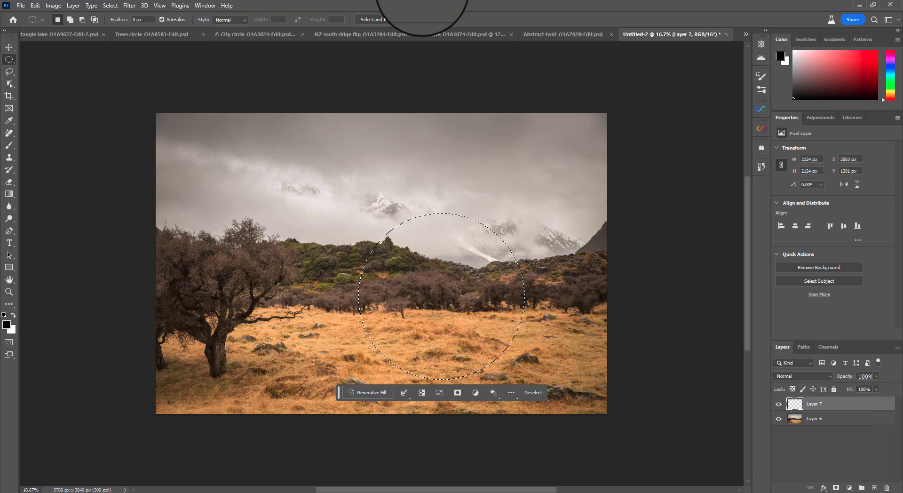
pyautogui.click(34, 5)
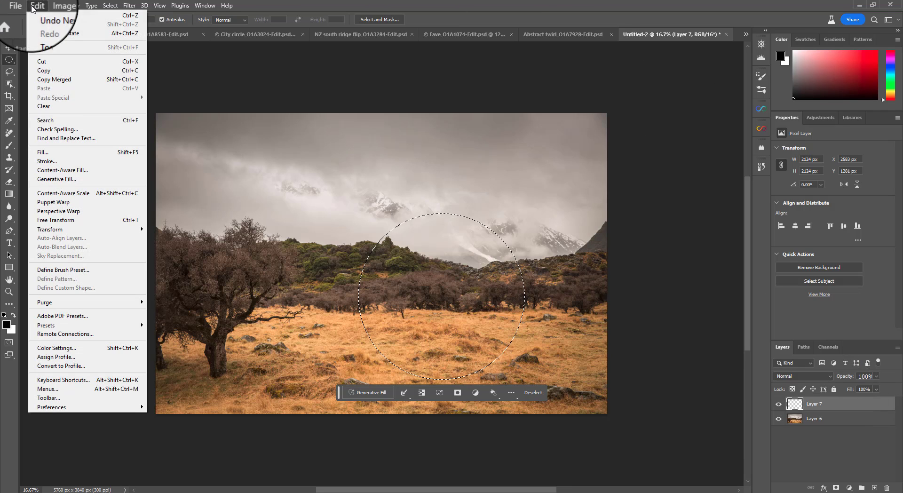
pyautogui.click(47, 152)
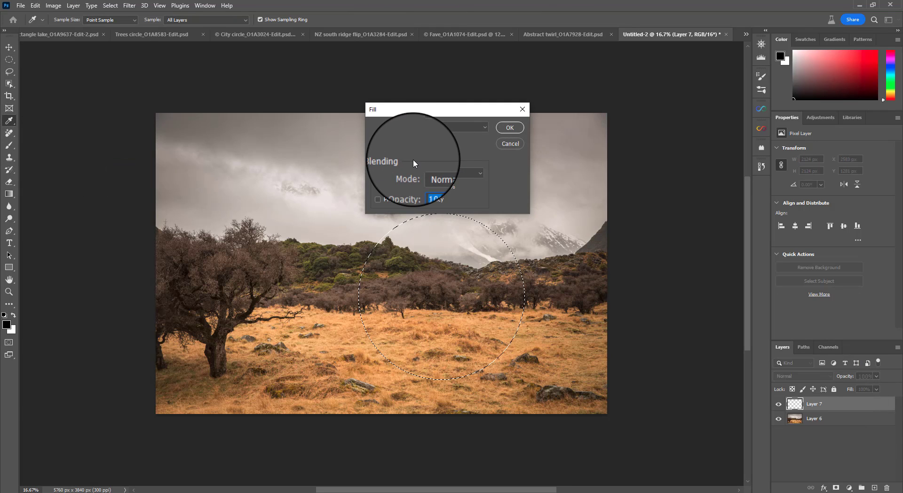
pyautogui.click(512, 128)
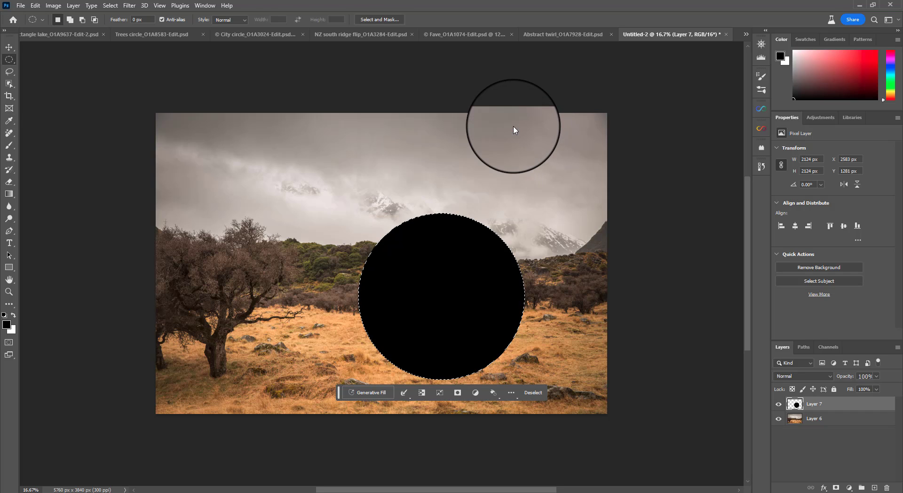
pyautogui.hotkey('ctrl', 'd')
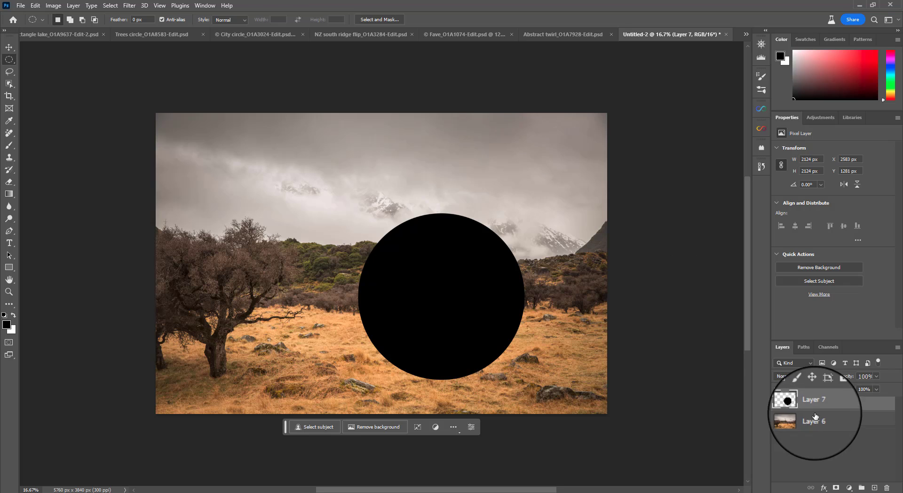
# Duplicate the landscape layer and place the copy above the black circle layer, clipped to it
pyautogui.click(833, 417)
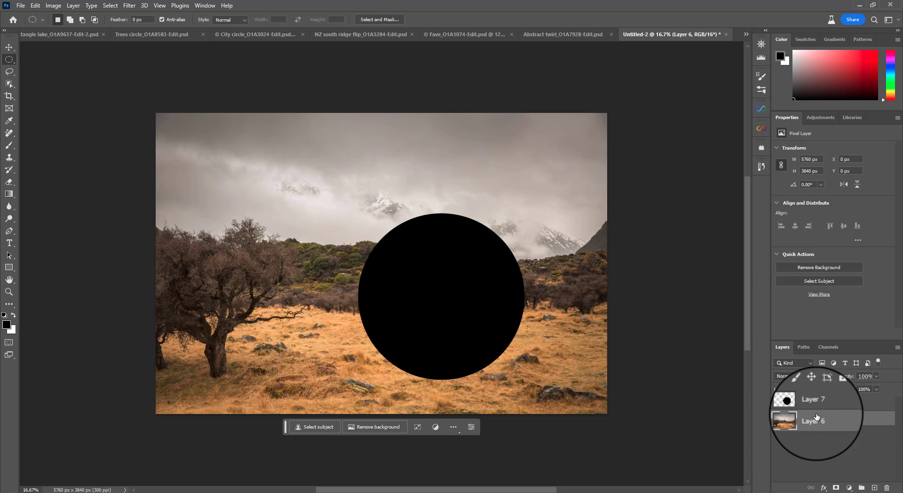
pyautogui.hotkey('ctrl', 'j')
pyautogui.moveTo(816, 417); pyautogui.dragTo(817, 402)
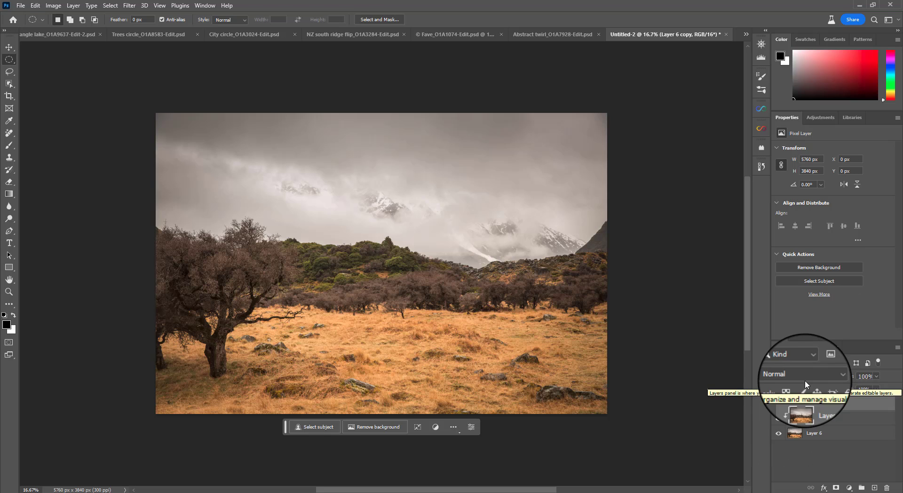
# Convert the clipped landscape copy to a smart object and apply a Twirl filter with an angle of 705°
pyautogui.rightClick(875, 408)
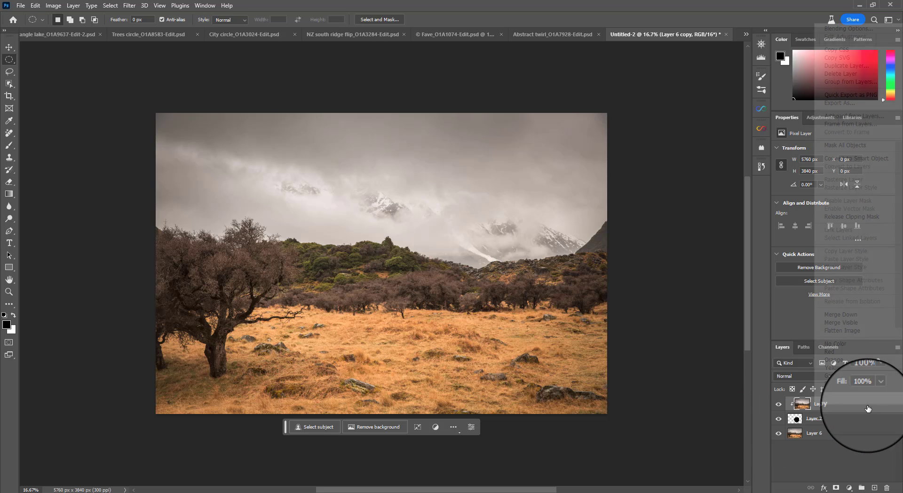
pyautogui.click(879, 159)
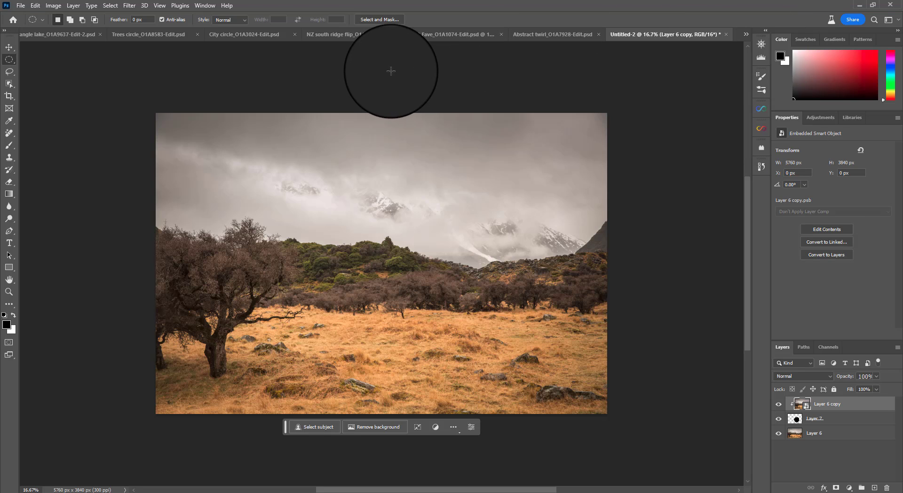
pyautogui.click(129, 5)
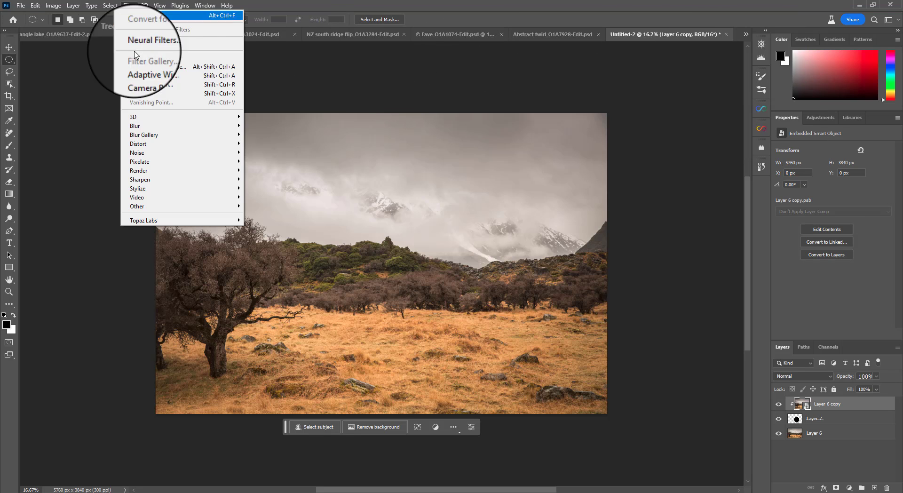
pyautogui.moveTo(157, 149)
pyautogui.click(277, 196)
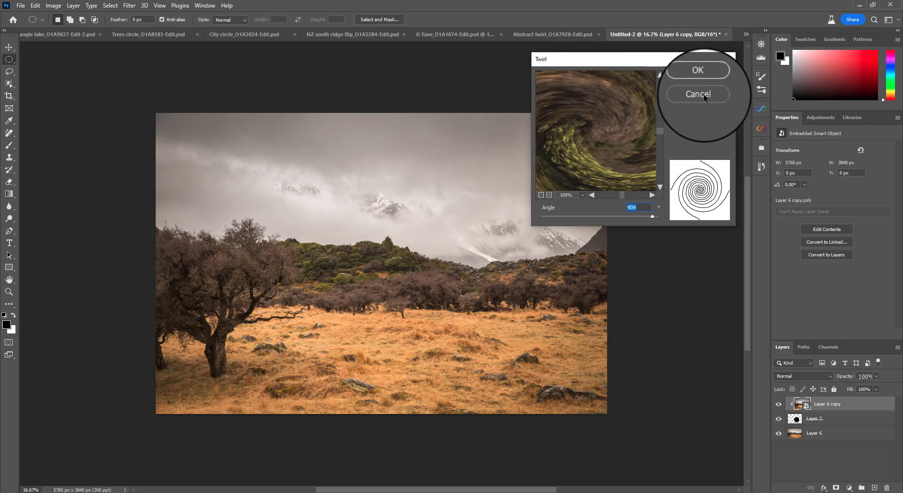
pyautogui.click(698, 94)
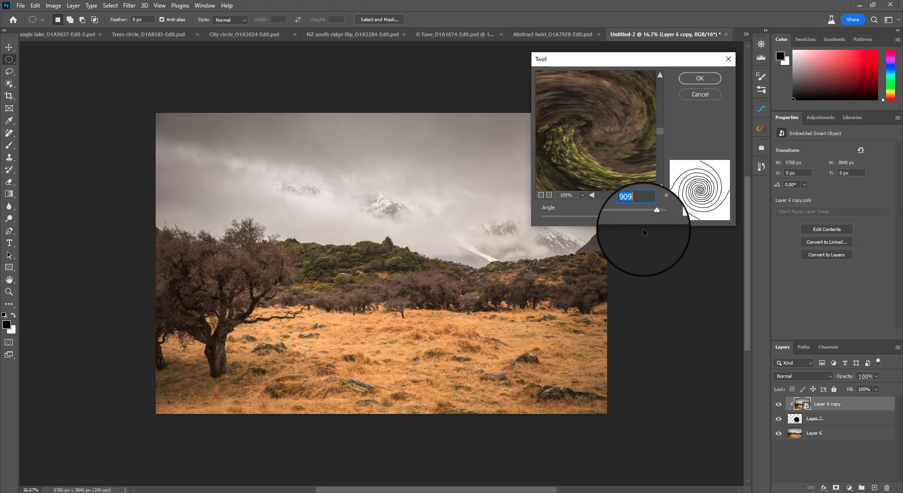
pyautogui.moveTo(651, 218)
pyautogui.mouseDown()
pyautogui.moveTo(518, 211)
pyautogui.moveTo(639, 213)
pyautogui.mouseUp()
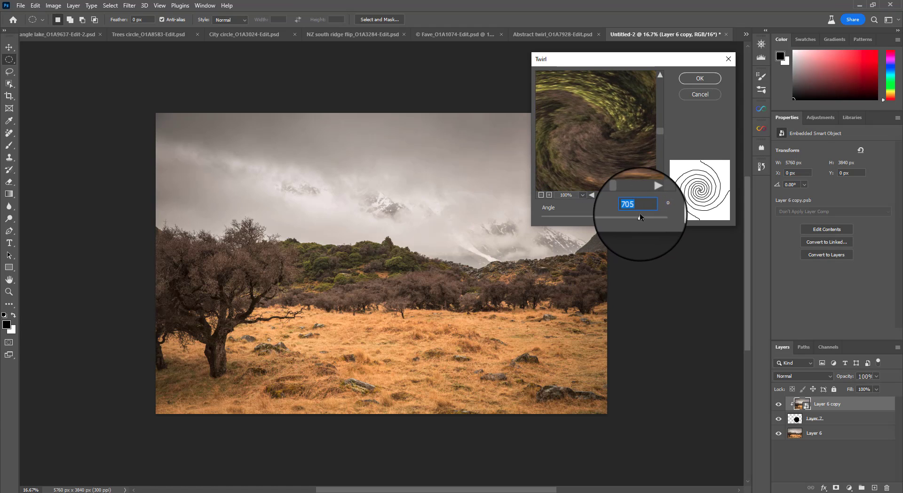
pyautogui.click(683, 78)
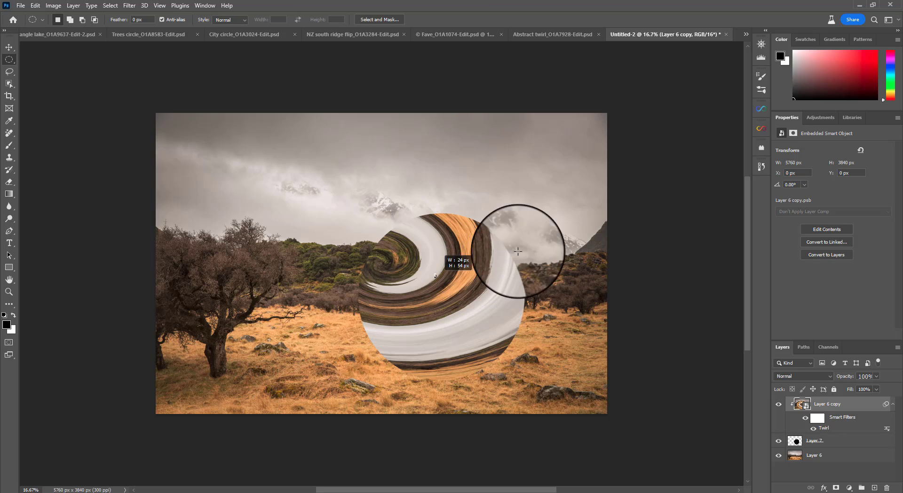
# Move the twirled layer within the circle to about X 954 px, Y -174 px so the swirl's centre sits near the top
pyautogui.click(9, 47)
pyautogui.moveTo(491, 307); pyautogui.dragTo(626, 315)
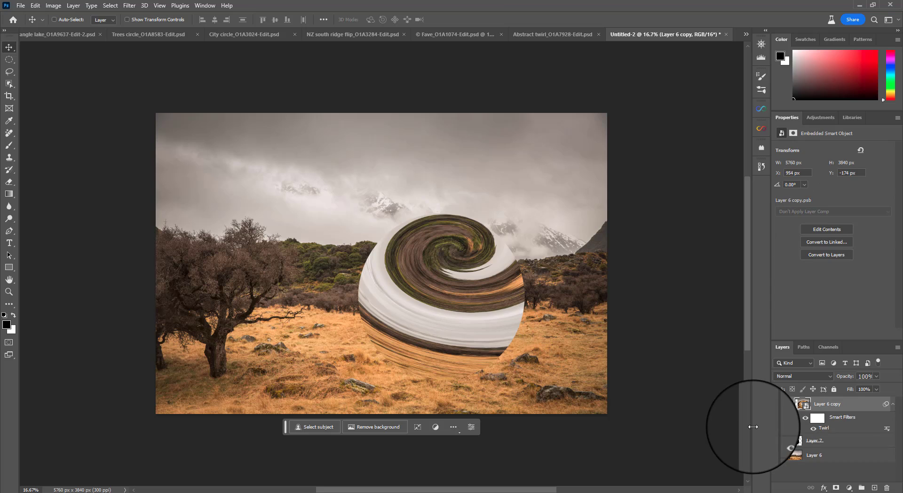
pyautogui.press('z')
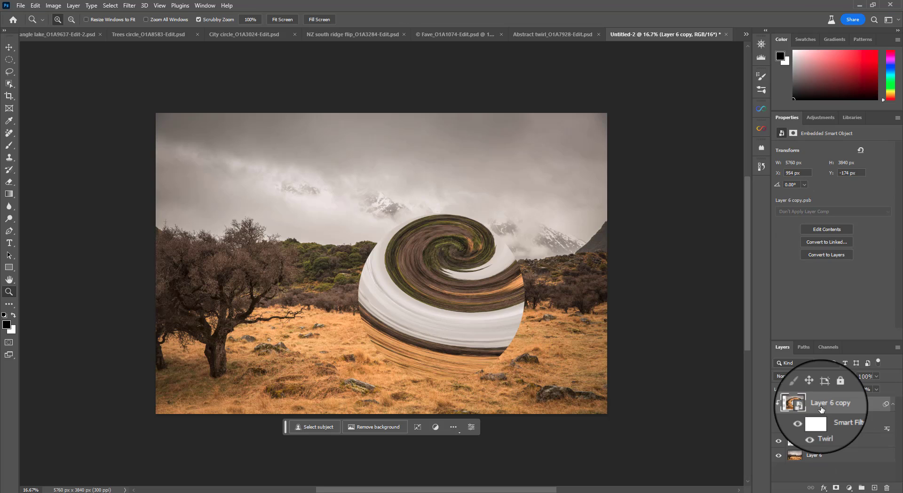
# Paint a soft black shadow along the sphere's lower edge on a new layer clipped to the sphere, at 39% opacity
pyautogui.click(874, 488)
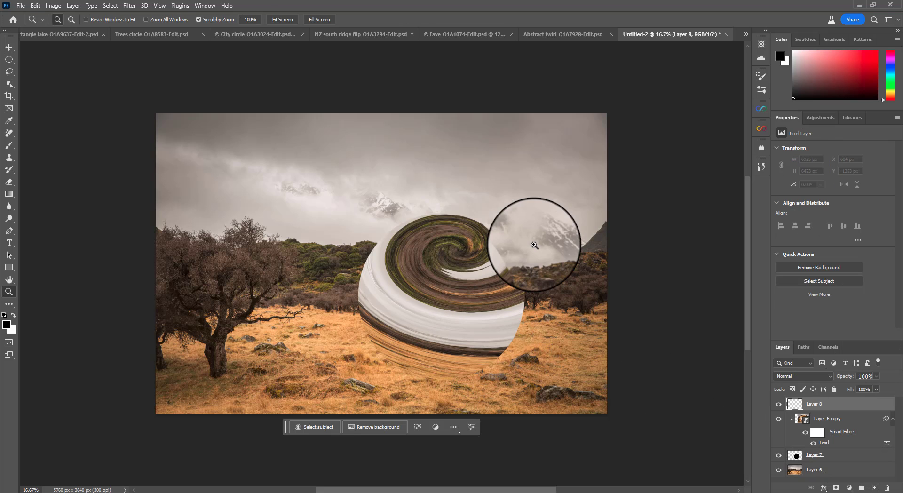
pyautogui.press('b')
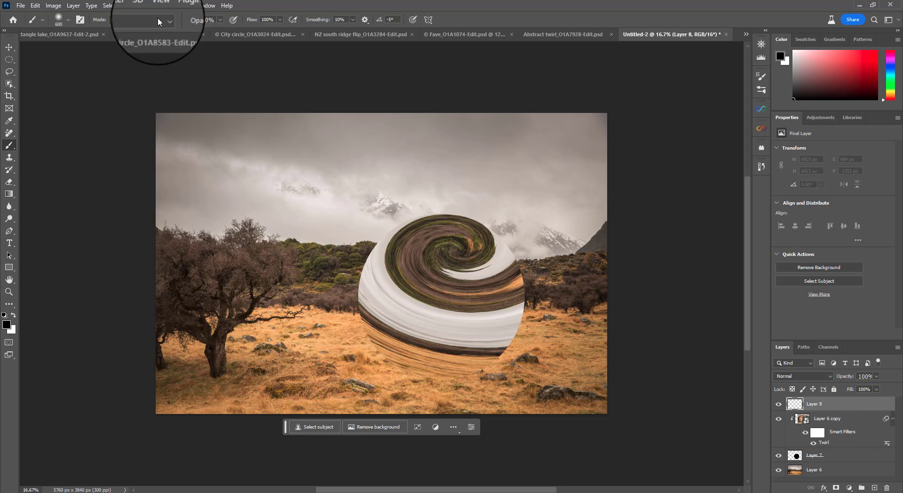
pyautogui.click(63, 19)
pyautogui.click(346, 295)
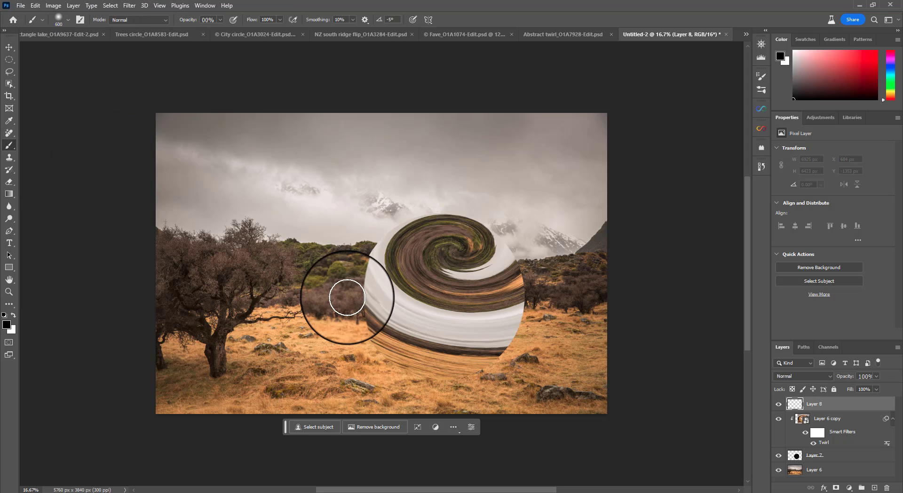
pyautogui.moveTo(351, 295)
pyautogui.mouseDown()
pyautogui.moveTo(386, 359)
pyautogui.moveTo(445, 383)
pyautogui.moveTo(502, 367)
pyautogui.moveTo(521, 348)
pyautogui.moveTo(535, 289)
pyautogui.mouseUp()
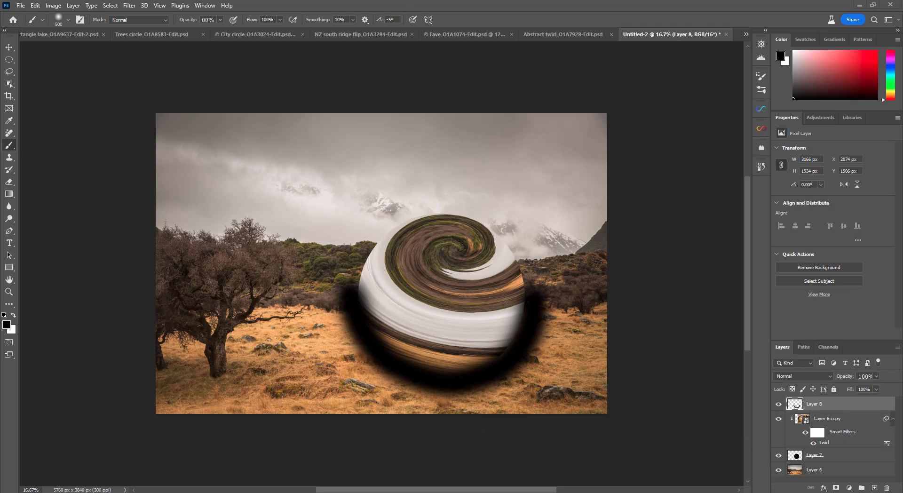
pyautogui.hotkey('ctrl', 'z')
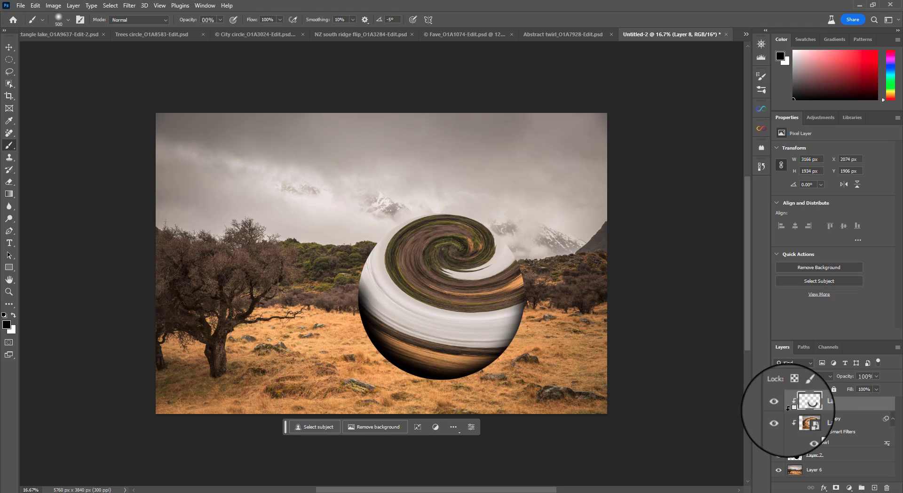
pyautogui.moveTo(848, 379); pyautogui.dragTo(824, 378)
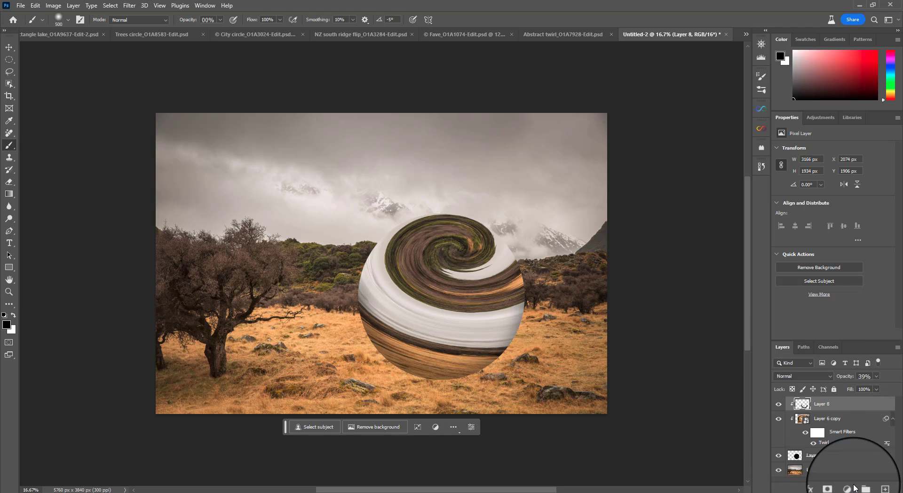
# Brush a soft white highlight around the sphere's upper edge on another new clipped layer, at 32% opacity
pyautogui.click(874, 488)
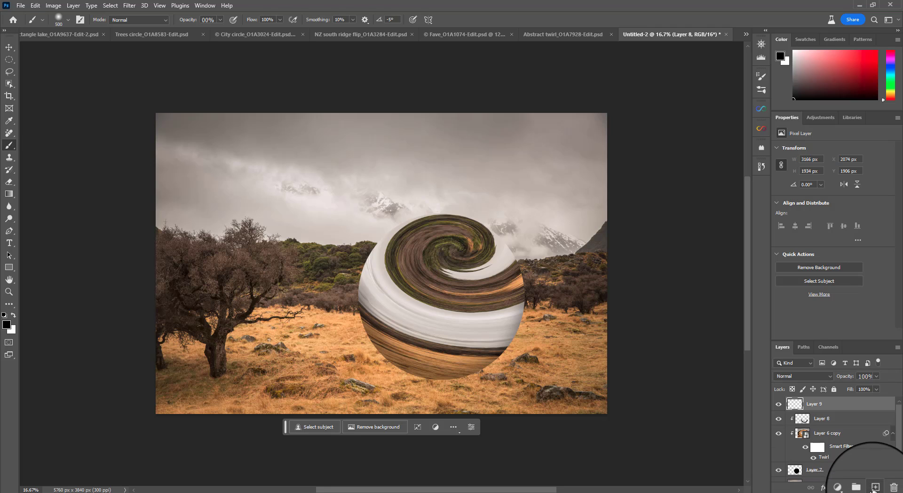
pyautogui.keyDown('alt'); pyautogui.click(791, 410); pyautogui.keyUp('alt')
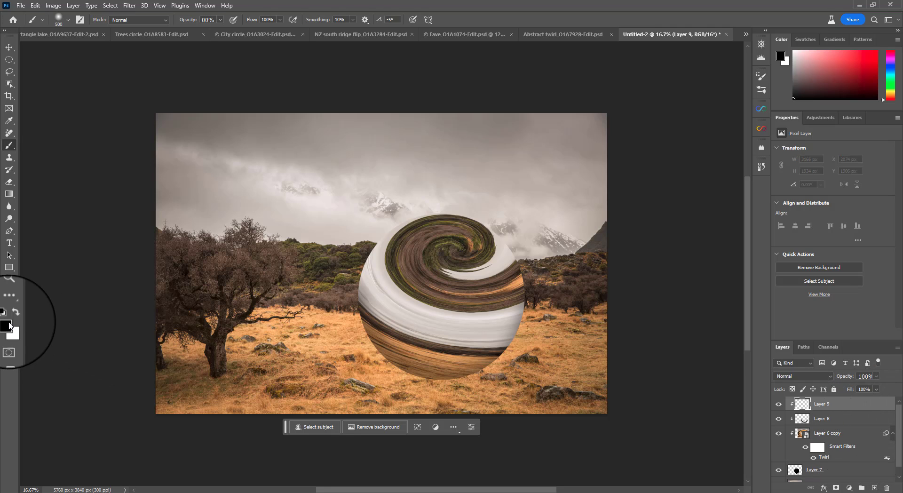
pyautogui.click(12, 316)
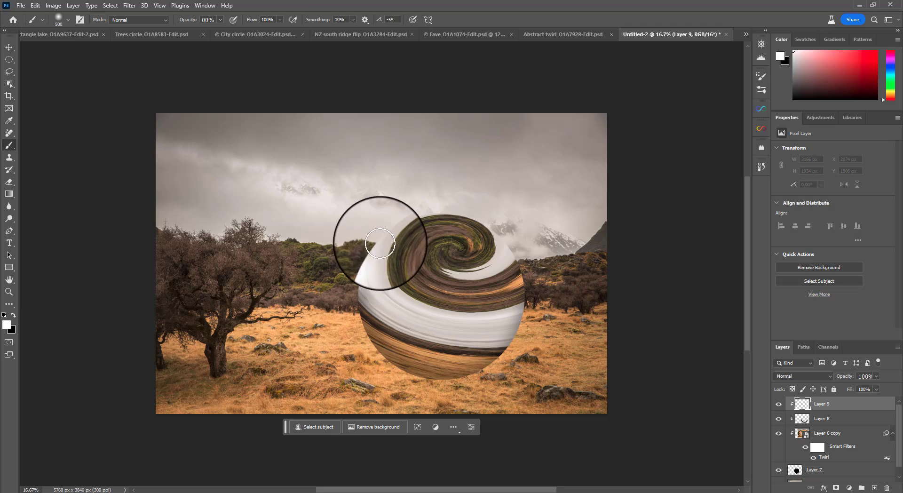
pyautogui.moveTo(421, 224)
pyautogui.mouseDown()
pyautogui.moveTo(476, 224)
pyautogui.moveTo(515, 255)
pyautogui.moveTo(534, 305)
pyautogui.mouseUp()
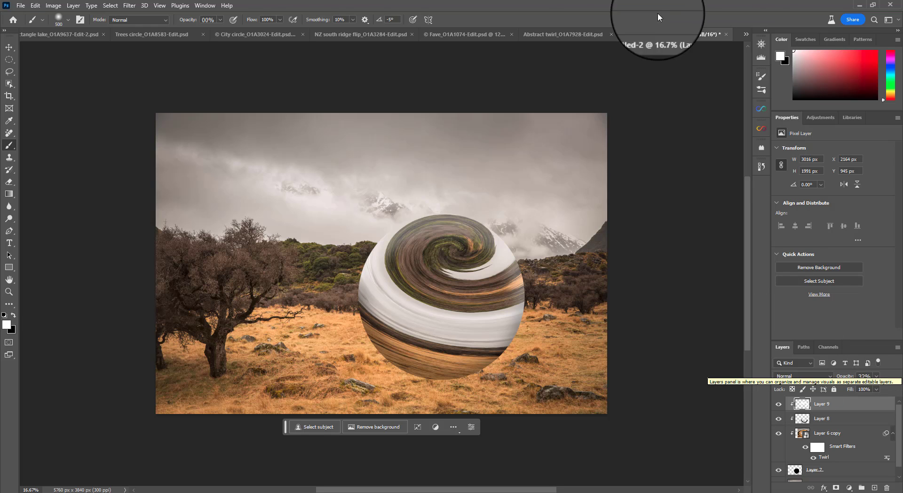
# Fill a flat ellipse about 1950 by 180 px beneath the sphere with black on a new layer above the landscape, and deselect it
pyautogui.scroll(-1, 846, 465)
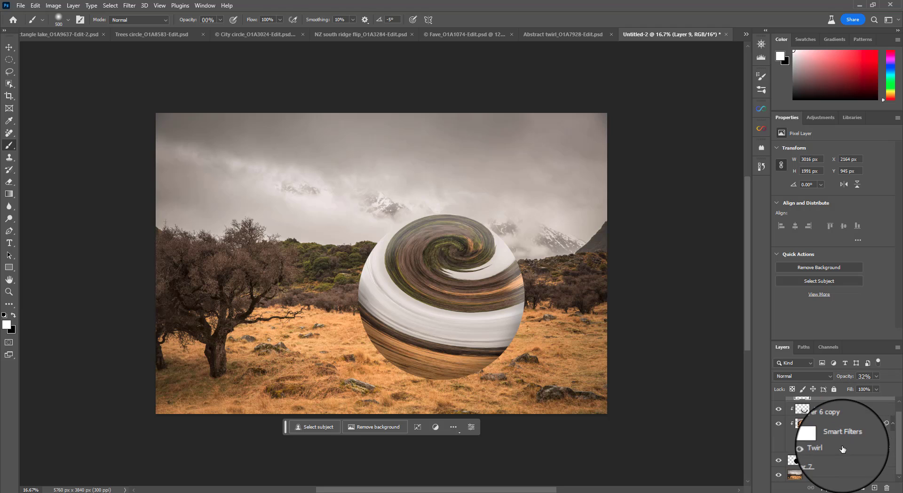
pyautogui.click(831, 476)
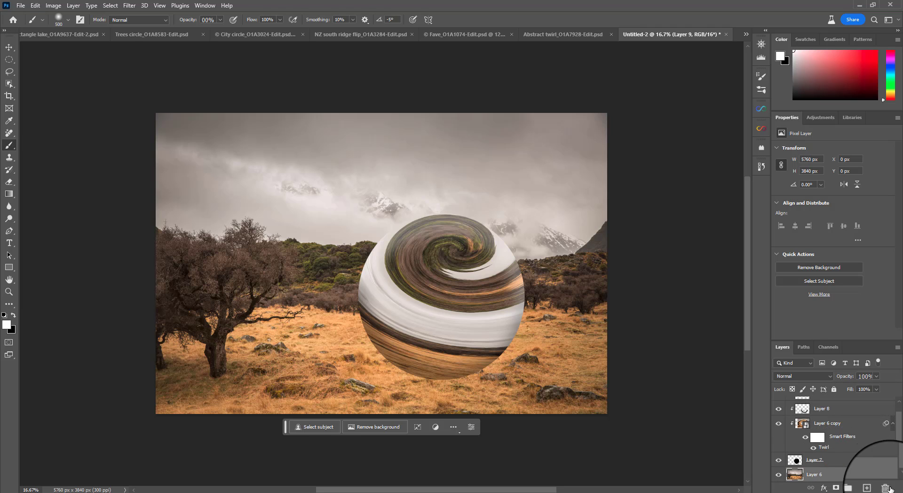
pyautogui.click(874, 488)
pyautogui.click(9, 59)
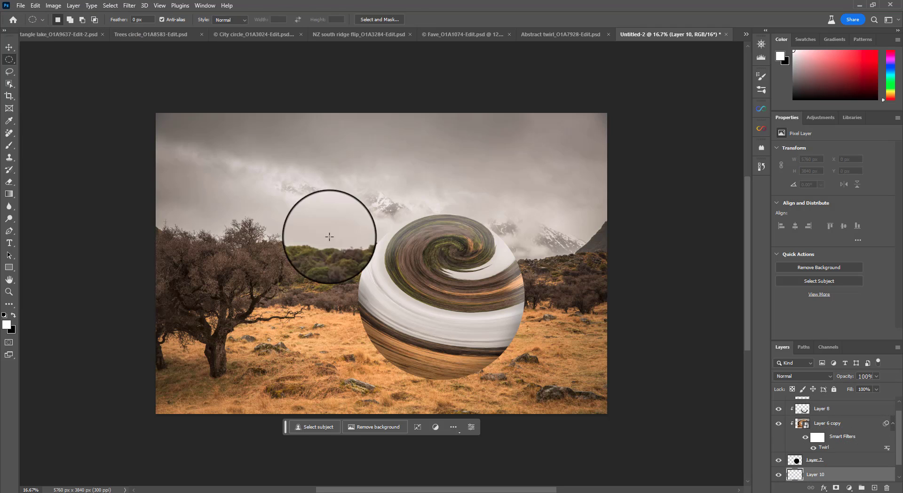
pyautogui.moveTo(364, 376); pyautogui.dragTo(520, 389)
pyautogui.click(35, 5)
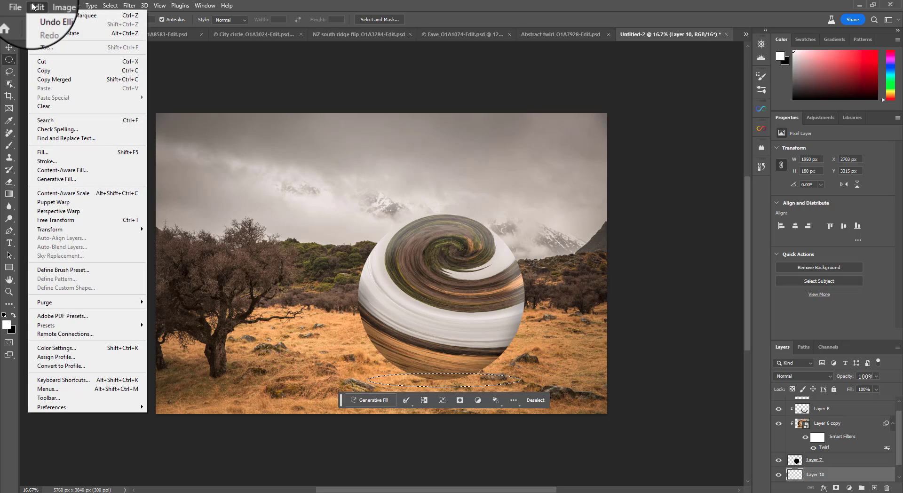
pyautogui.click(96, 153)
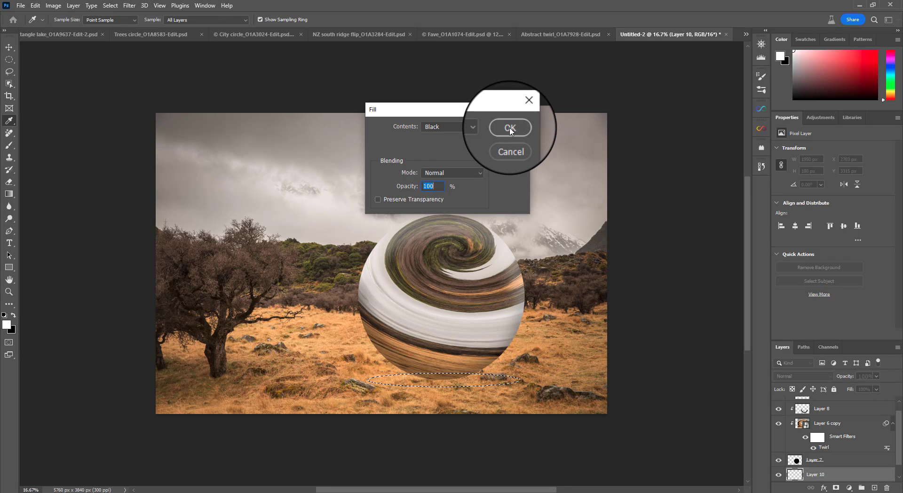
pyautogui.click(509, 128)
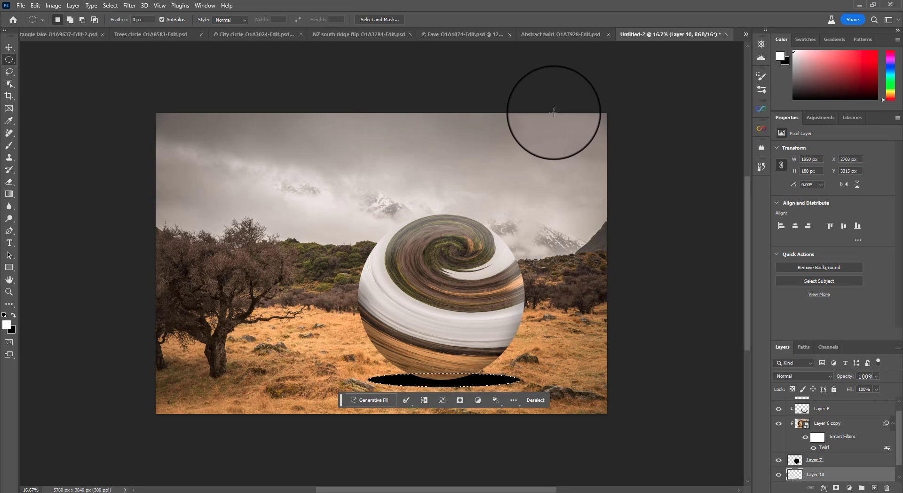
pyautogui.hotkey('ctrl', 'd')
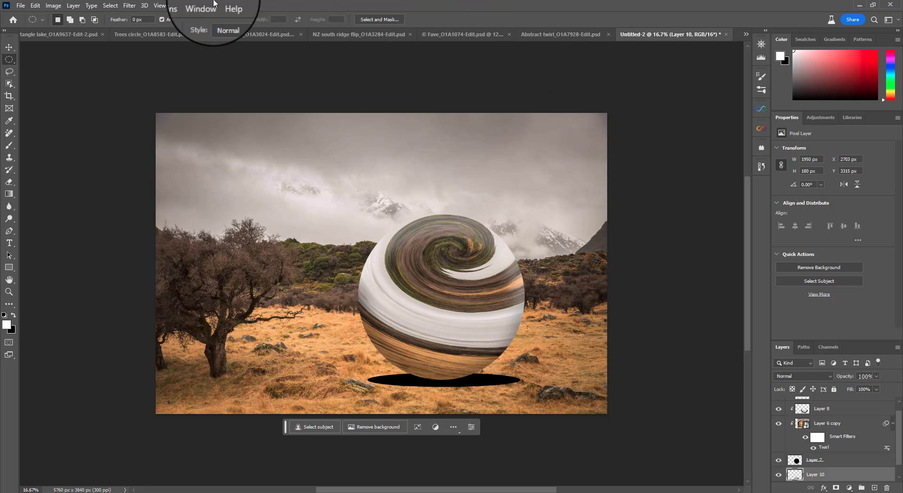
# Soften the black ellipse under the sphere with a Gaussian Blur of 75.5 pixels radius
pyautogui.click(129, 6)
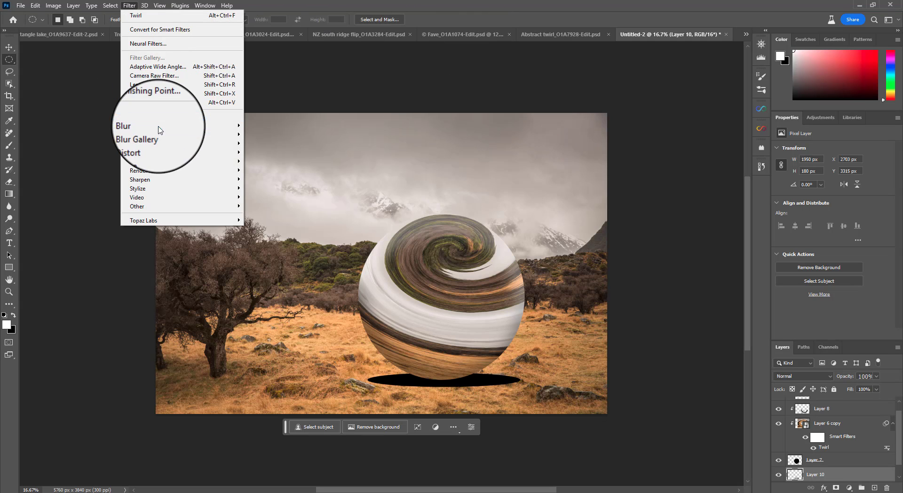
pyautogui.moveTo(221, 126)
pyautogui.click(282, 161)
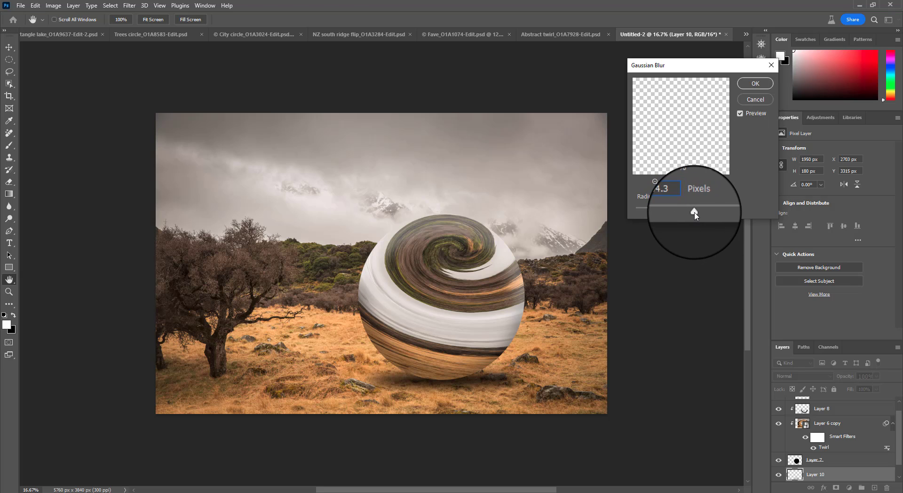
pyautogui.moveTo(696, 215); pyautogui.dragTo(694, 213)
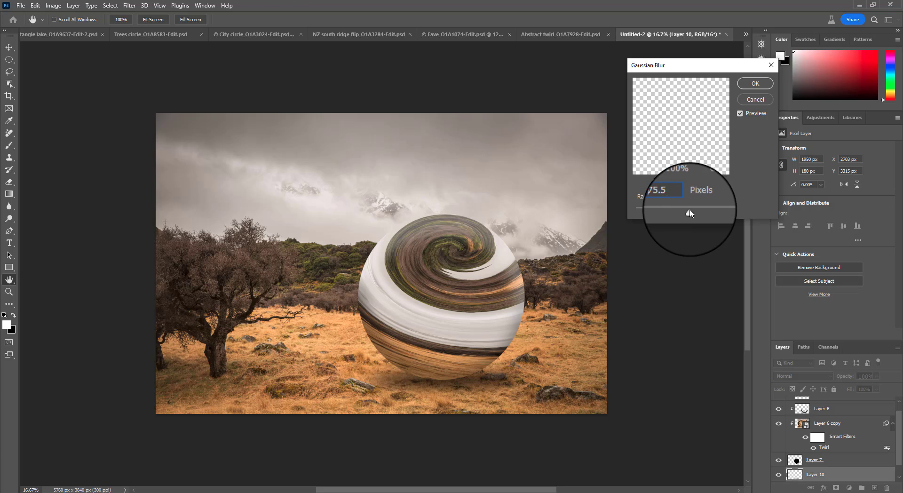
pyautogui.click(755, 84)
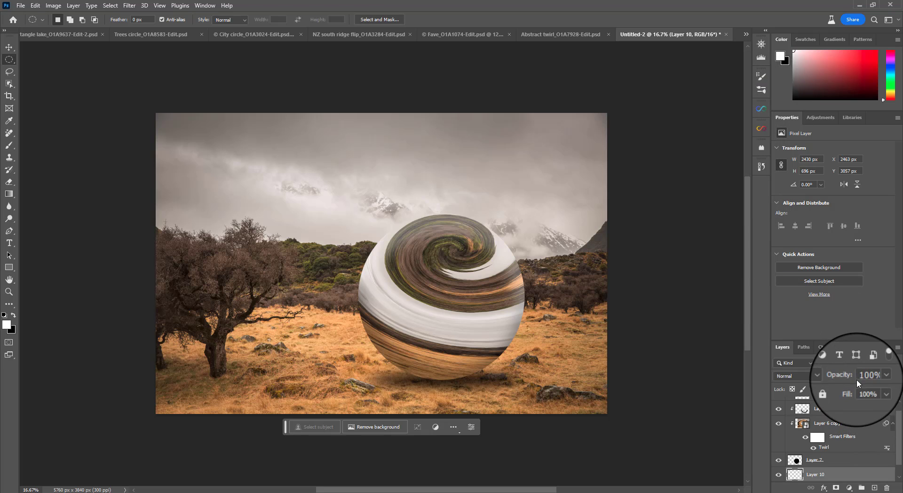
# Reposition the blurred ground shadow under the sphere to about X 2376 px, Y 3069 px
pyautogui.click(864, 379)
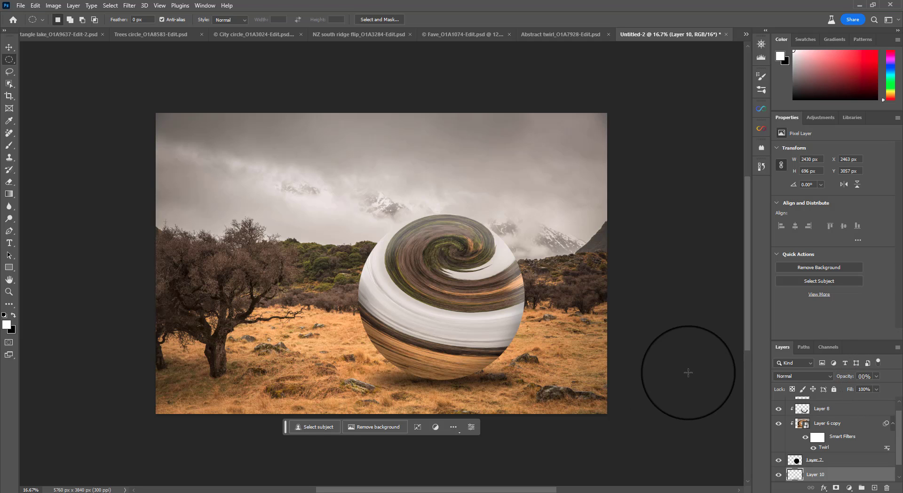
pyautogui.press('v')
pyautogui.moveTo(482, 378); pyautogui.dragTo(482, 382)
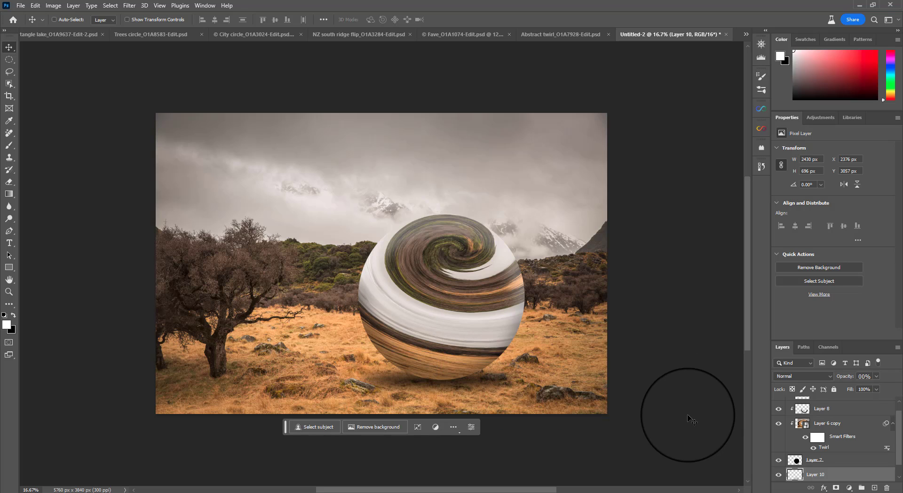
# Add a Levels adjustment layer at the top of the sphere composite's layer stack with a black input level of 28
pyautogui.click(573, 34)
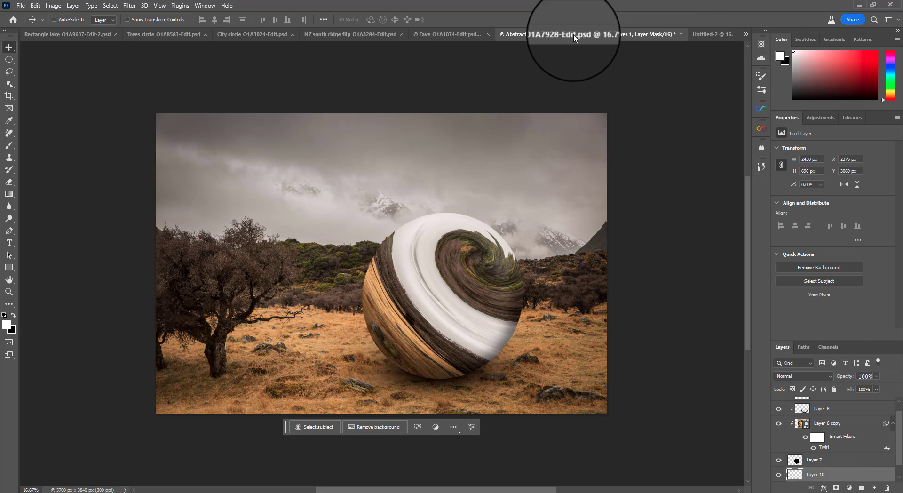
pyautogui.click(710, 34)
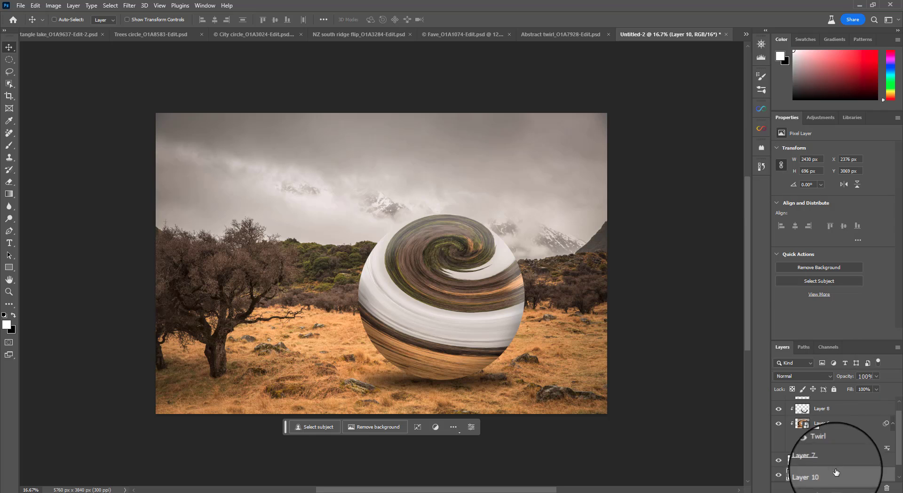
pyautogui.scroll(1, 846, 452)
pyautogui.click(841, 404)
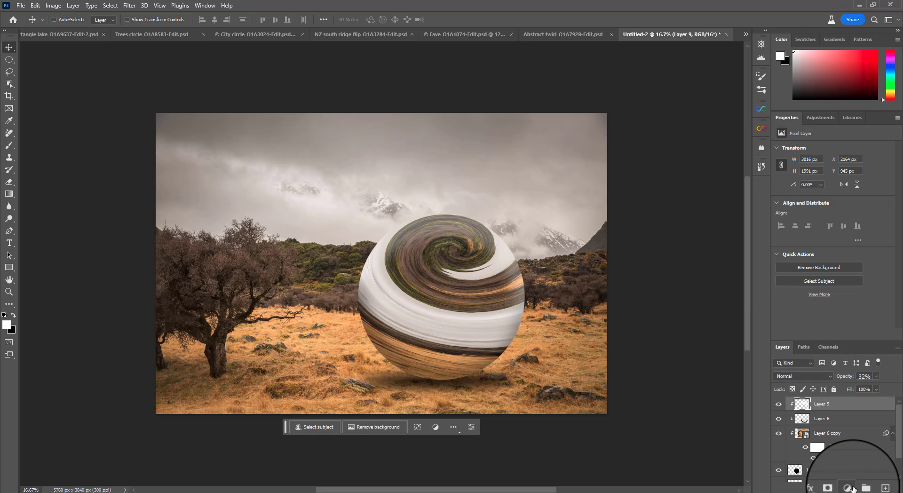
pyautogui.click(848, 487)
pyautogui.click(842, 357)
pyautogui.moveTo(787, 216); pyautogui.dragTo(802, 219)
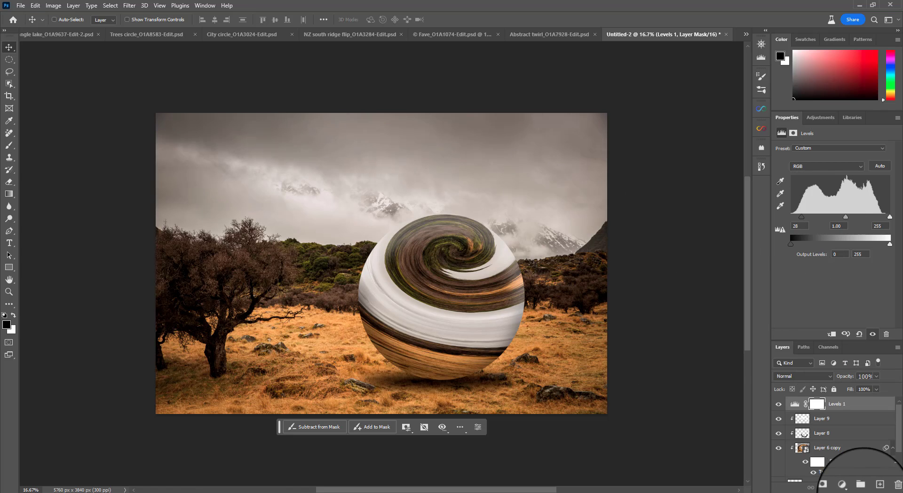
# Add a Hue/Saturation adjustment layer above Levels and reduce the saturation to -28
pyautogui.click(842, 483)
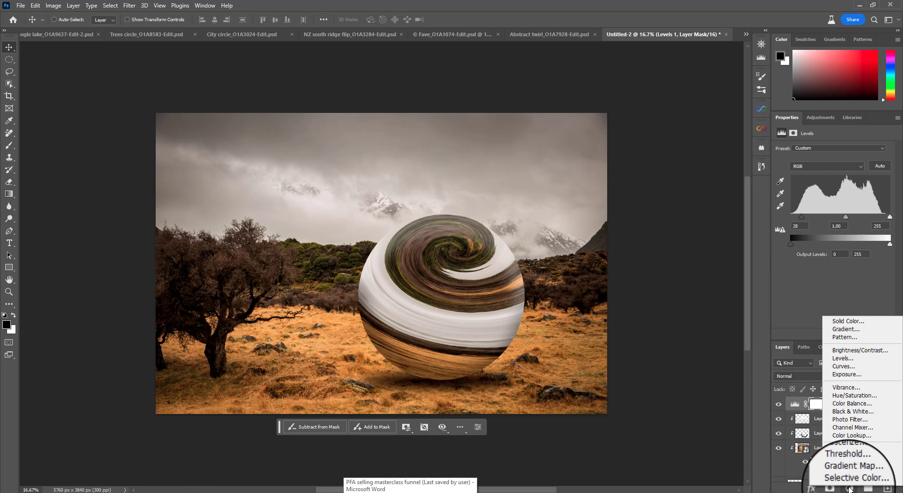
pyautogui.click(852, 395)
pyautogui.moveTo(834, 203); pyautogui.dragTo(819, 205)
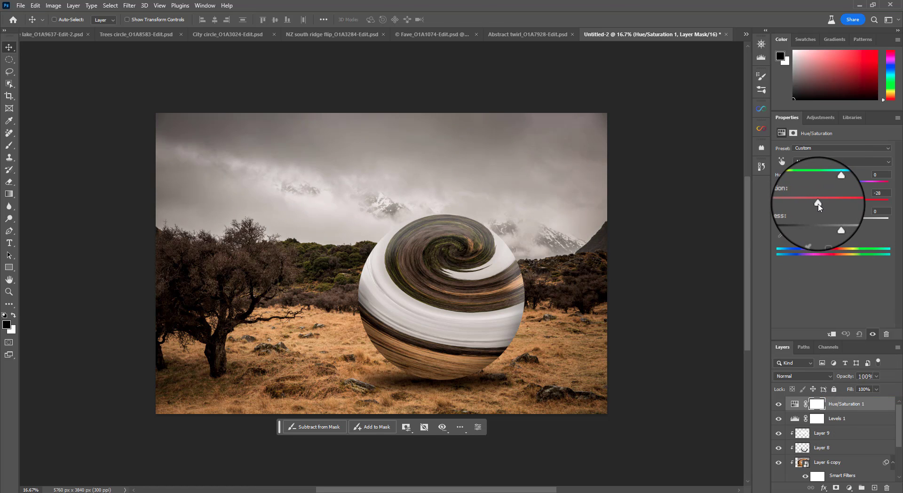
# Compare the composite with the finished sphere image in the Abstract twirl document
pyautogui.click(531, 35)
pyautogui.click(689, 34)
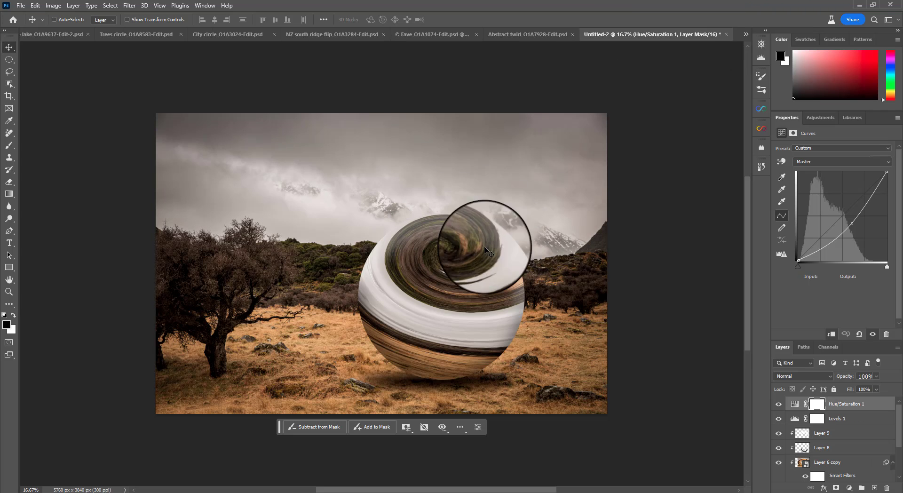
pyautogui.click(503, 36)
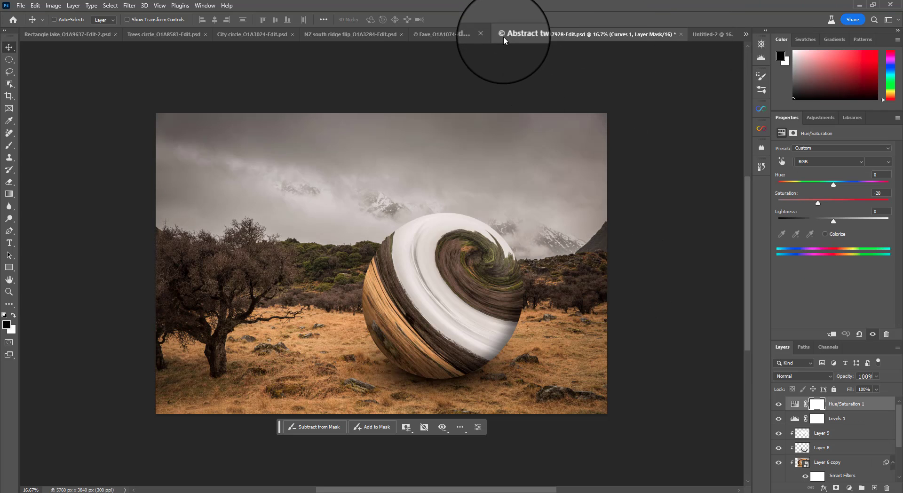
# Switch to the Fave_O1A1074-Edit.psd document and hide every layer above the misty forest photo on Layer 0
pyautogui.hotkey('ctrl', 'Tab')
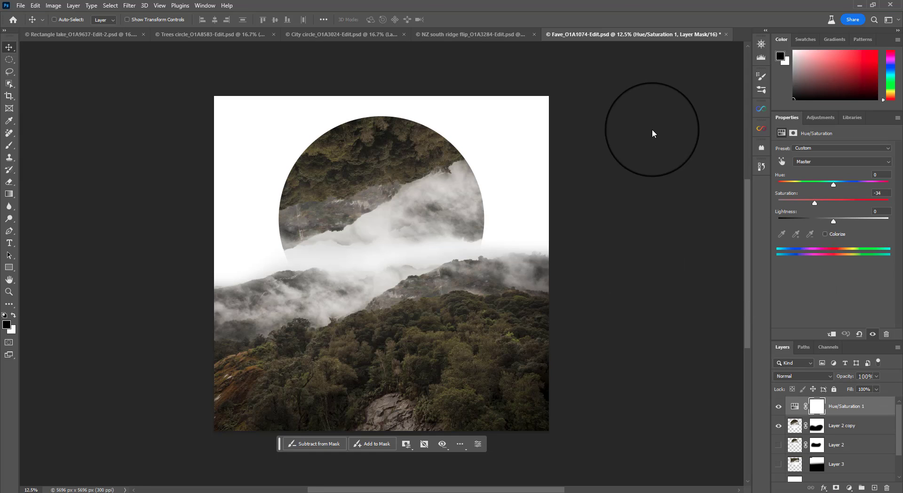
pyautogui.scroll(-1, 788, 455)
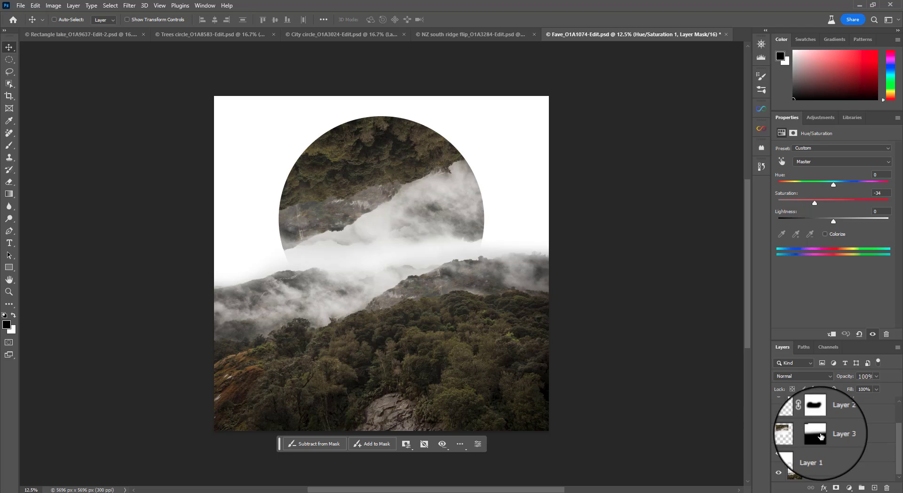
pyautogui.click(778, 450)
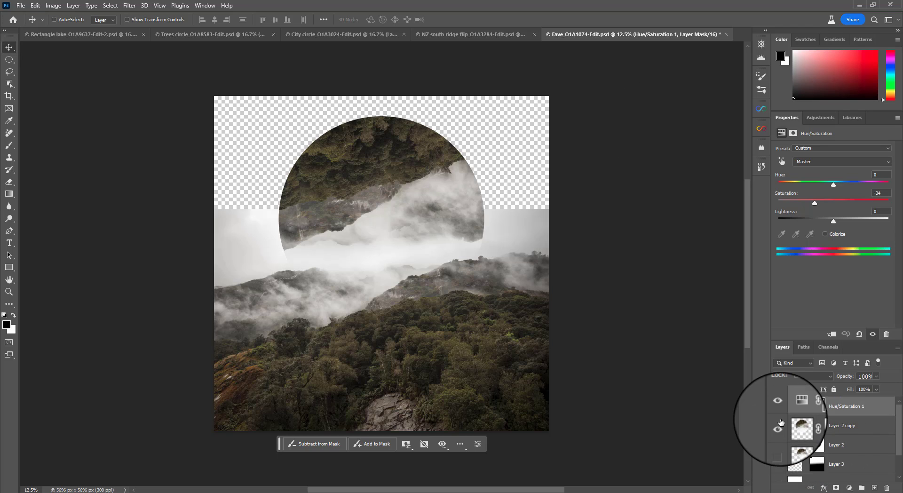
pyautogui.click(827, 472)
pyautogui.press('x')
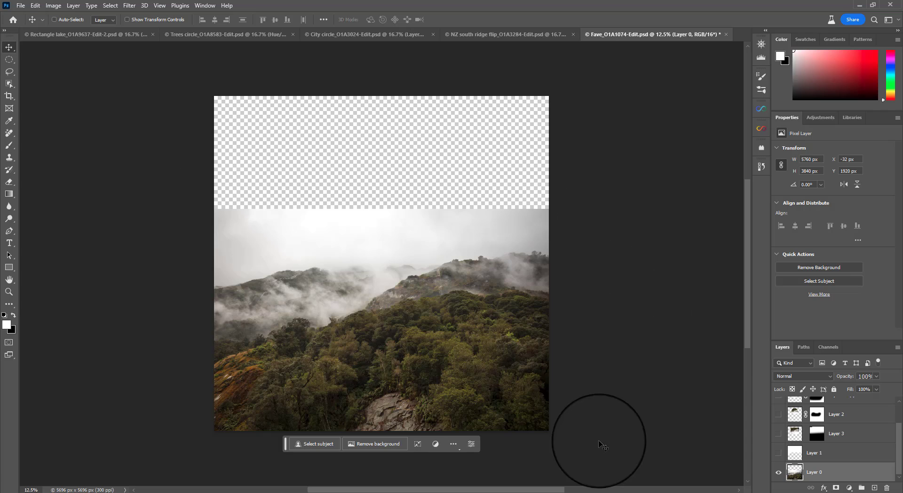
pyautogui.click(778, 453)
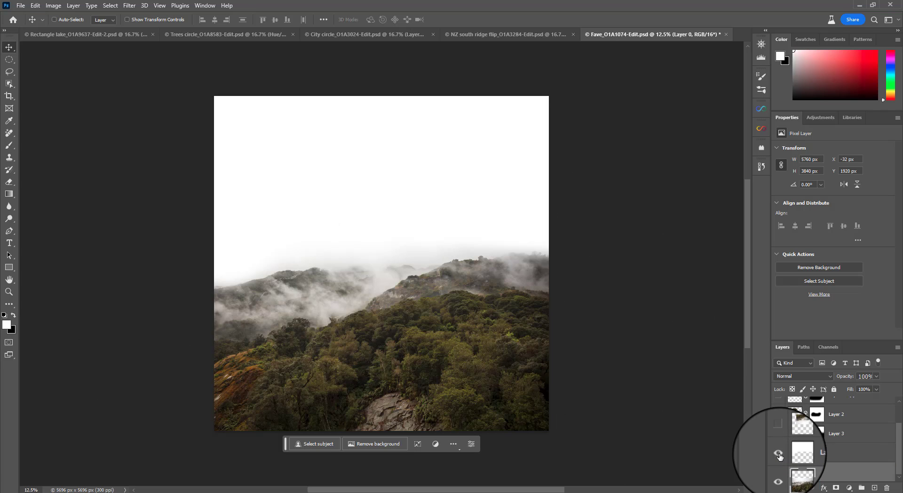
pyautogui.click(778, 454)
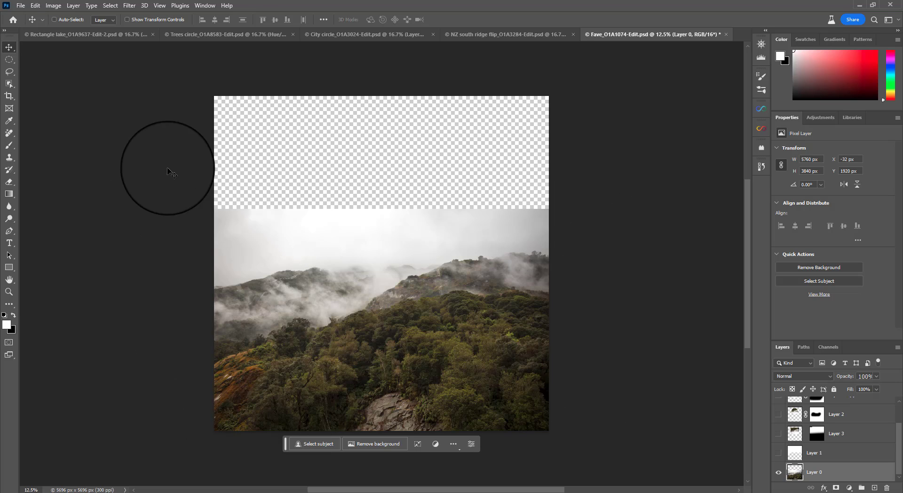
# Try to extend the canvas above the forest photo with a crop at the 1:1 (Square) ratio
pyautogui.press('c')
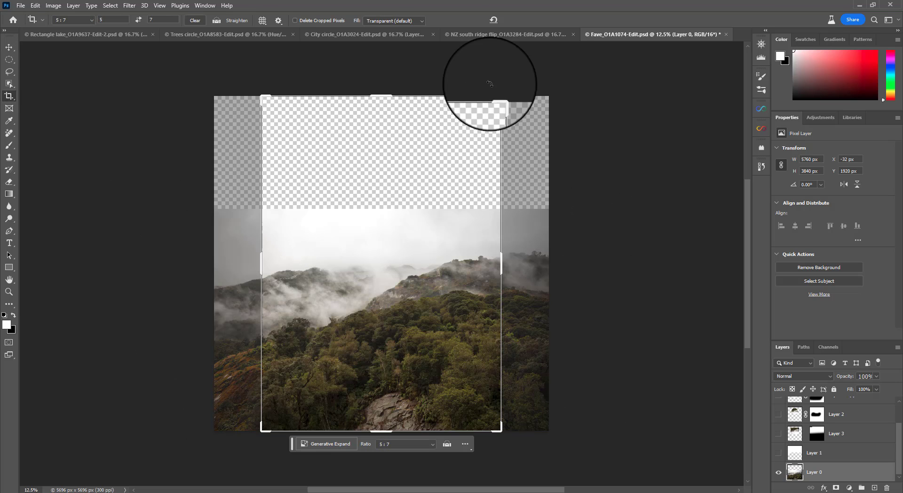
pyautogui.click(72, 21)
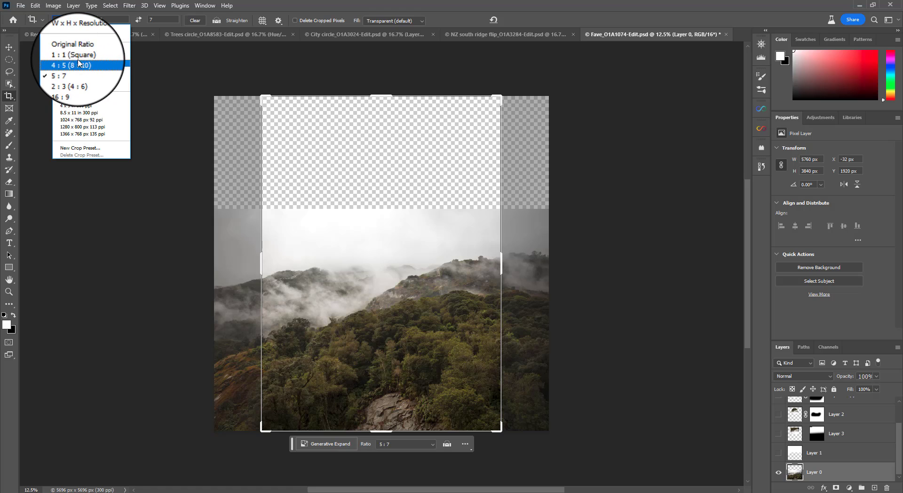
pyautogui.click(79, 60)
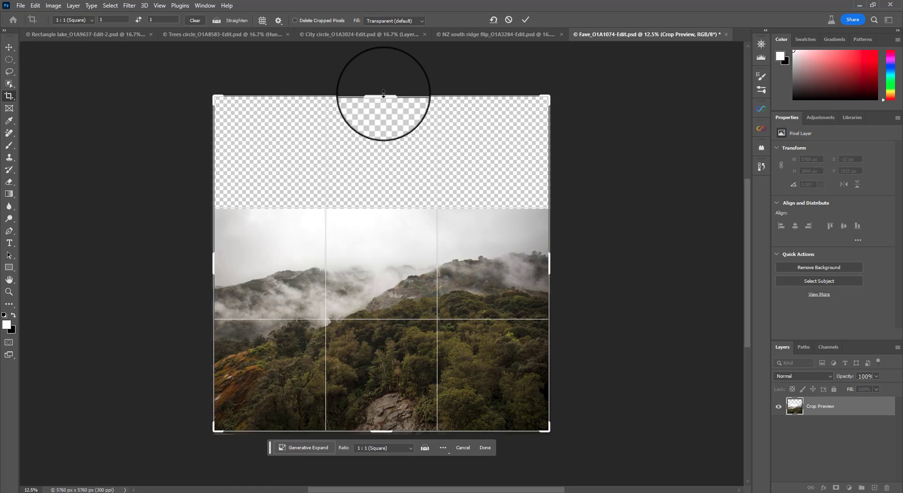
pyautogui.moveTo(383, 94)
pyautogui.mouseDown()
pyautogui.moveTo(392, 151)
pyautogui.moveTo(395, 82)
pyautogui.moveTo(400, 91)
pyautogui.mouseUp()
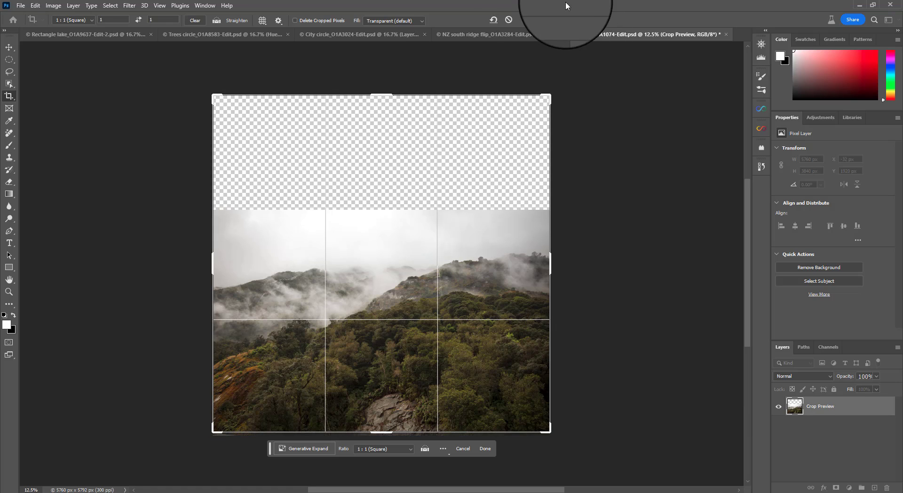
pyautogui.click(517, 21)
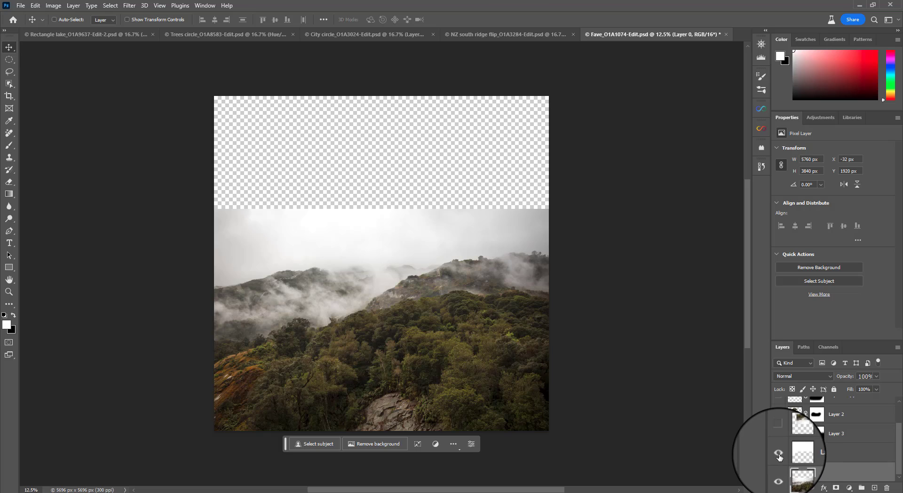
# Paint the empty area above the photo with the sampled sky white on a new layer above Layer 1, hiding Layer 1 and using an 800 px soft brush
pyautogui.click(778, 453)
pyautogui.click(832, 452)
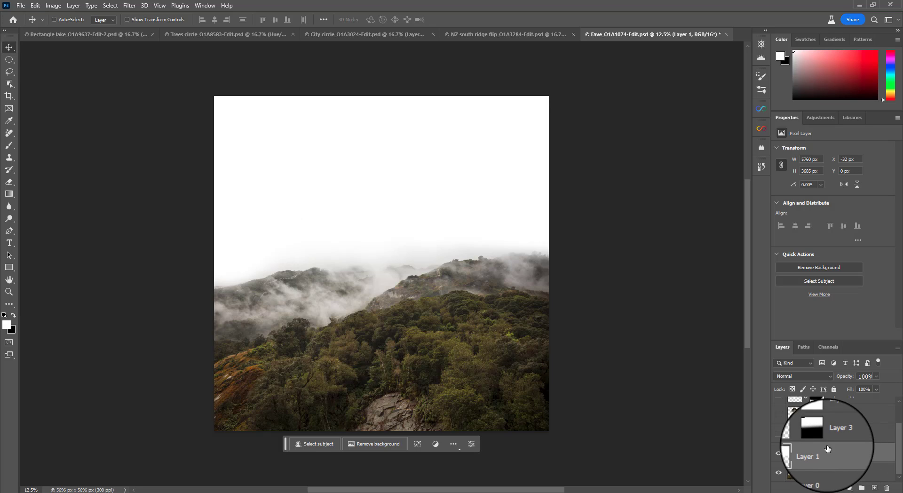
pyautogui.click(778, 472)
pyautogui.press('b')
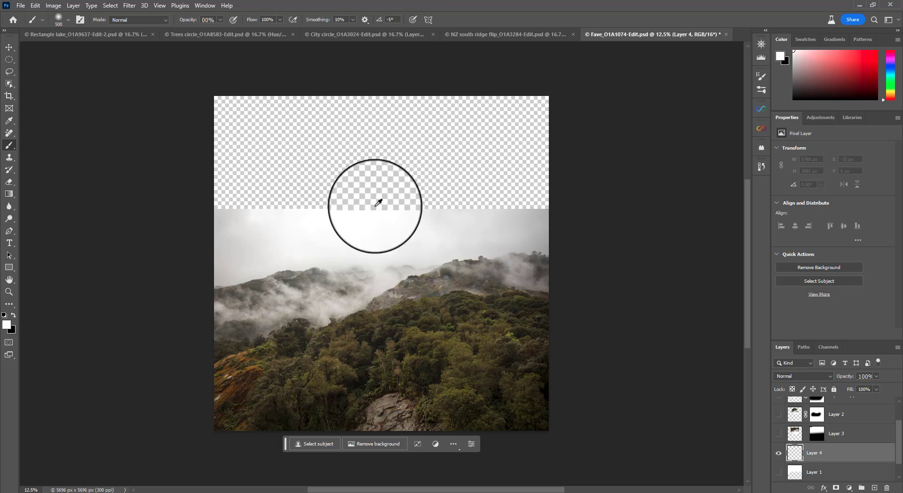
pyautogui.moveTo(323, 207)
pyautogui.mouseDown()
pyautogui.moveTo(318, 187)
pyautogui.moveTo(540, 91)
pyautogui.moveTo(413, 111)
pyautogui.moveTo(605, 182)
pyautogui.moveTo(532, 179)
pyautogui.moveTo(563, 195)
pyautogui.moveTo(439, 206)
pyautogui.moveTo(527, 201)
pyautogui.moveTo(288, 196)
pyautogui.moveTo(273, 184)
pyautogui.moveTo(194, 193)
pyautogui.moveTo(460, 215)
pyautogui.mouseUp()
pyautogui.press(']')
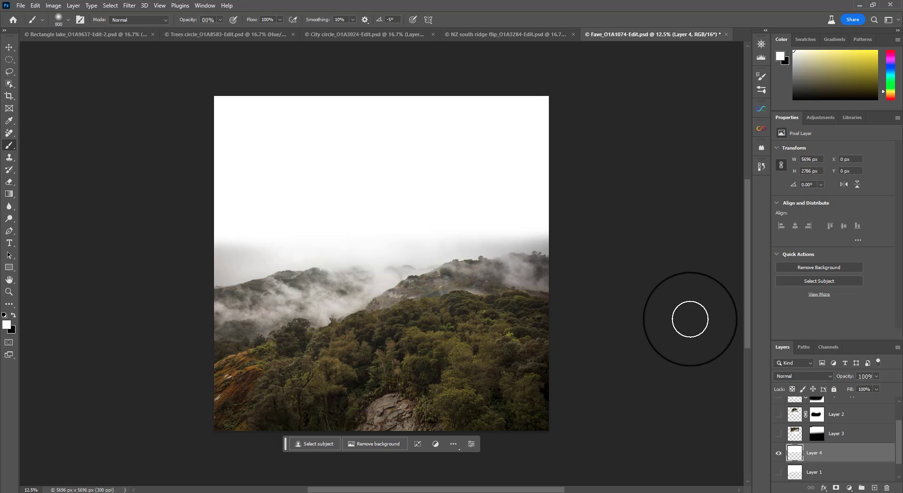
# Add a layer mask to the white sky layer and extend its white paint down over the misty hills
pyautogui.click(835, 487)
pyautogui.press('g')
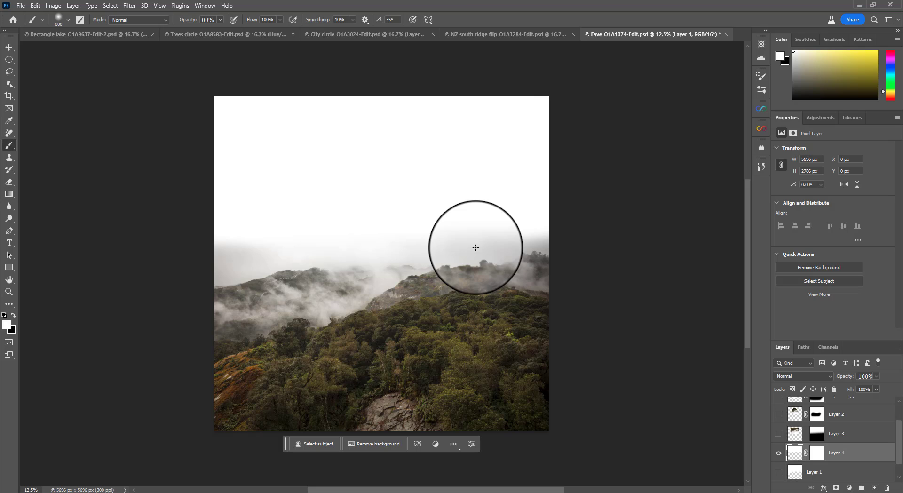
pyautogui.moveTo(475, 247)
pyautogui.mouseDown()
pyautogui.moveTo(397, 258)
pyautogui.moveTo(586, 258)
pyautogui.moveTo(569, 274)
pyautogui.moveTo(528, 249)
pyautogui.moveTo(236, 244)
pyautogui.moveTo(243, 256)
pyautogui.mouseUp()
# Fade the white paint on Layer 4's mask with a reversed linear black-to-transparent gradient running from above the canvas down to the forest
pyautogui.click(816, 453)
pyautogui.press('x')
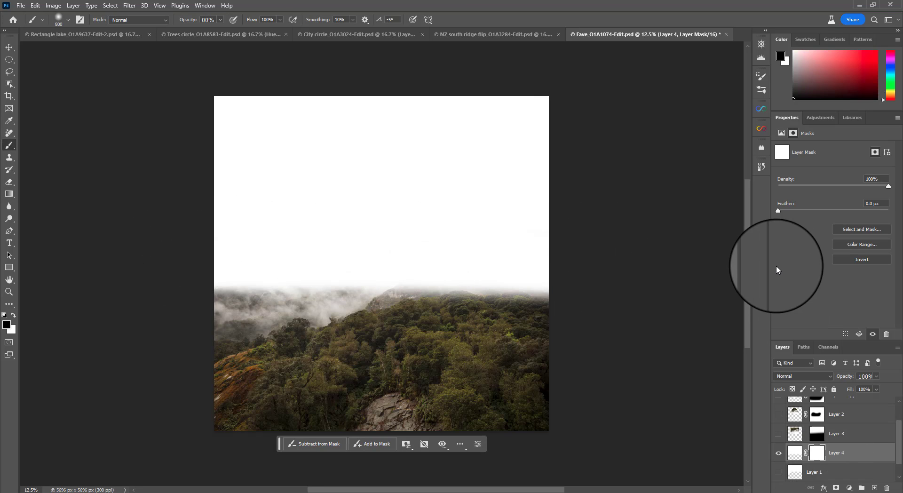
pyautogui.press('g')
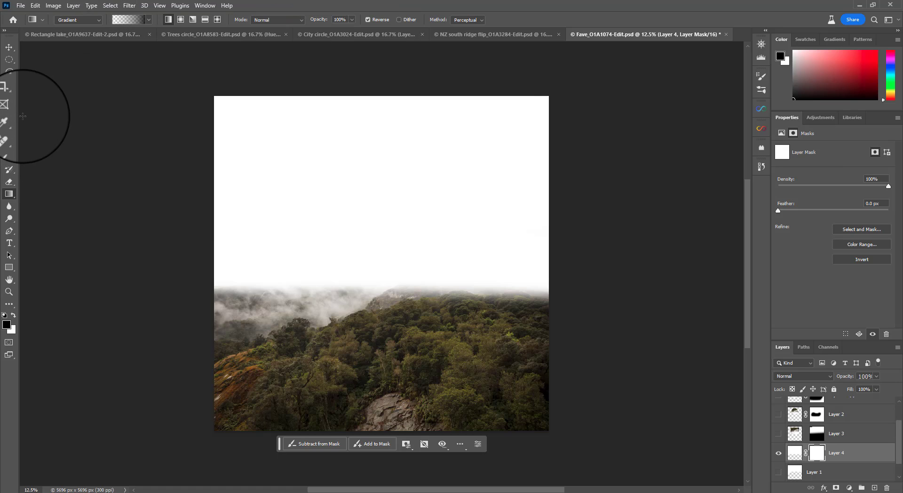
pyautogui.click(128, 18)
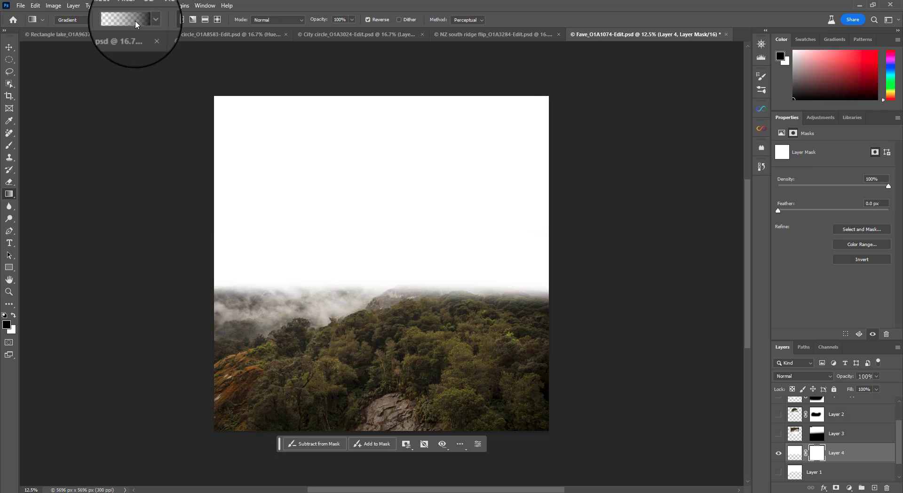
pyautogui.click(117, 37)
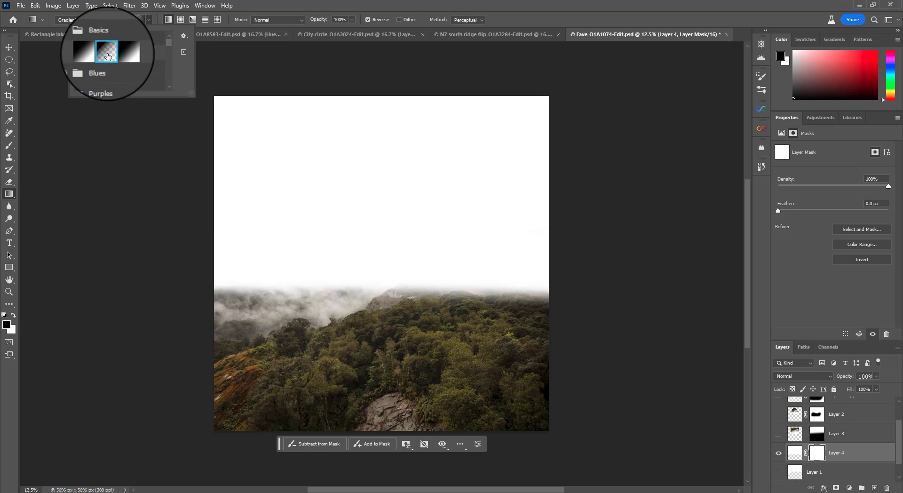
pyautogui.click(260, 6)
pyautogui.moveTo(378, 89); pyautogui.dragTo(383, 362)
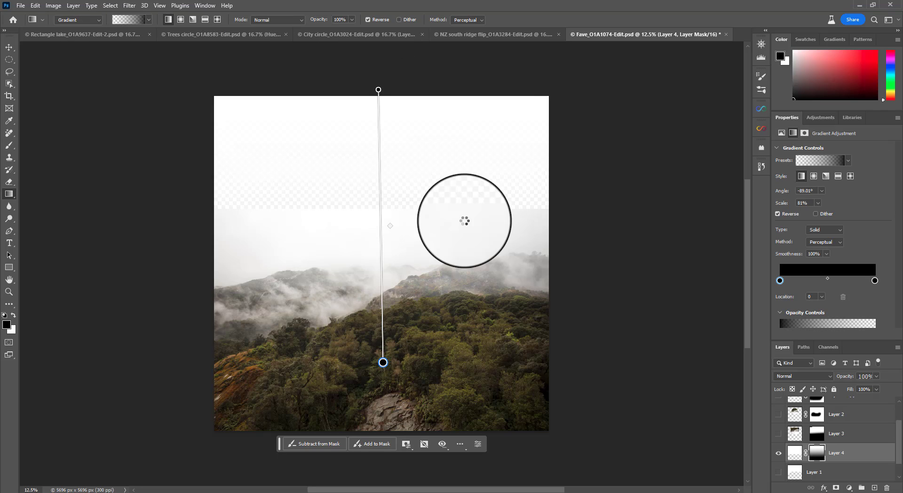
# Shorten the mask gradient to a scale of about 36%, running from the white sky to the forest's upper edge
pyautogui.moveTo(379, 89); pyautogui.dragTo(384, 143)
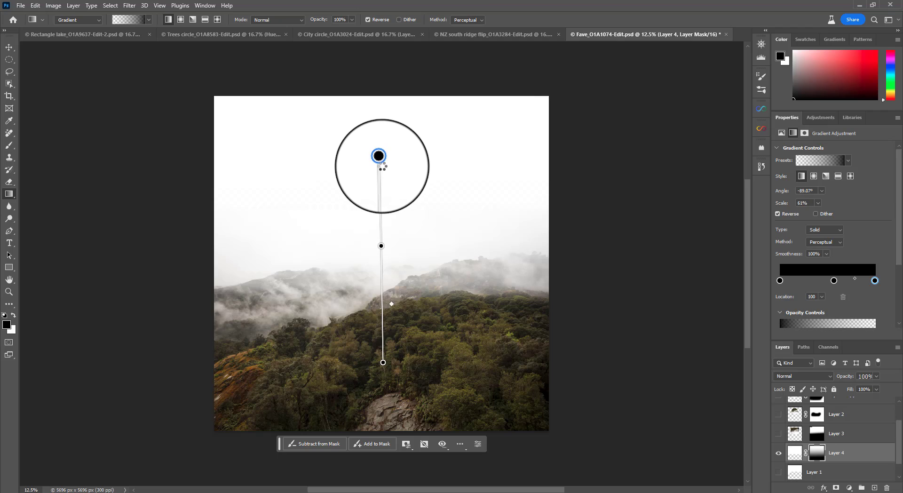
pyautogui.moveTo(383, 178); pyautogui.dragTo(382, 185)
pyautogui.moveTo(382, 362); pyautogui.dragTo(380, 301)
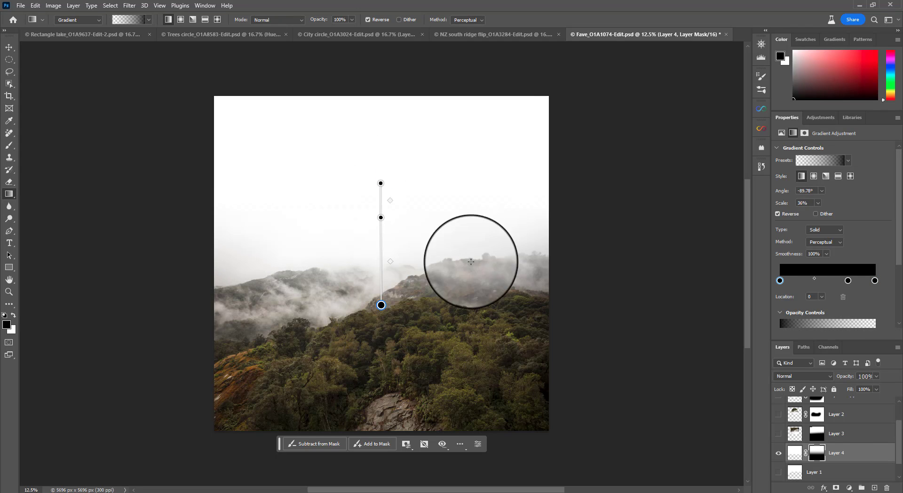
pyautogui.click(15, 51)
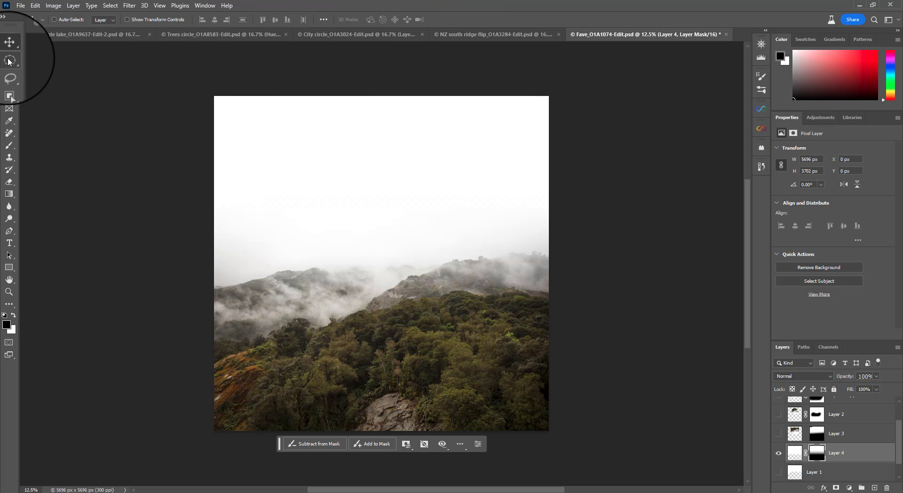
# Copy a rectangular selection about 2704 by 3040 px across the hills from Layer 0 onto a new layer, and hide Layer 0
pyautogui.click(8, 60)
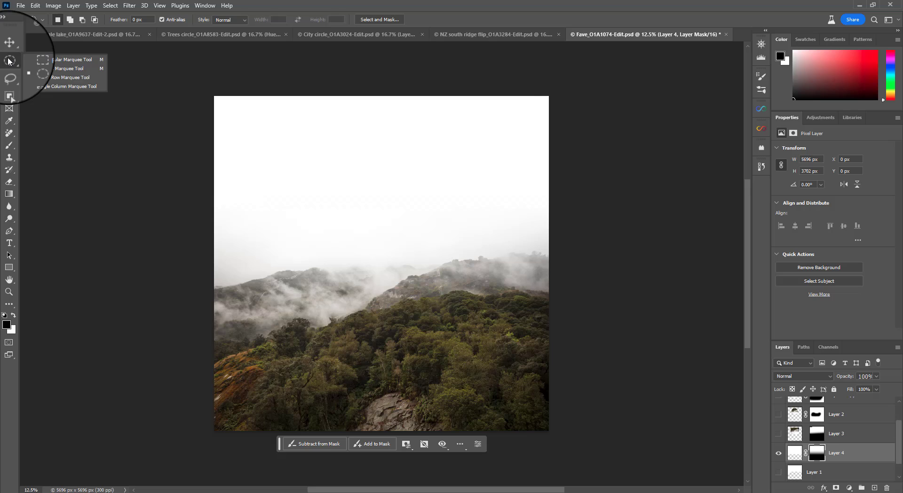
pyautogui.click(64, 61)
pyautogui.moveTo(324, 178); pyautogui.dragTo(465, 355)
pyautogui.scroll(-1, 818, 451)
pyautogui.click(828, 470)
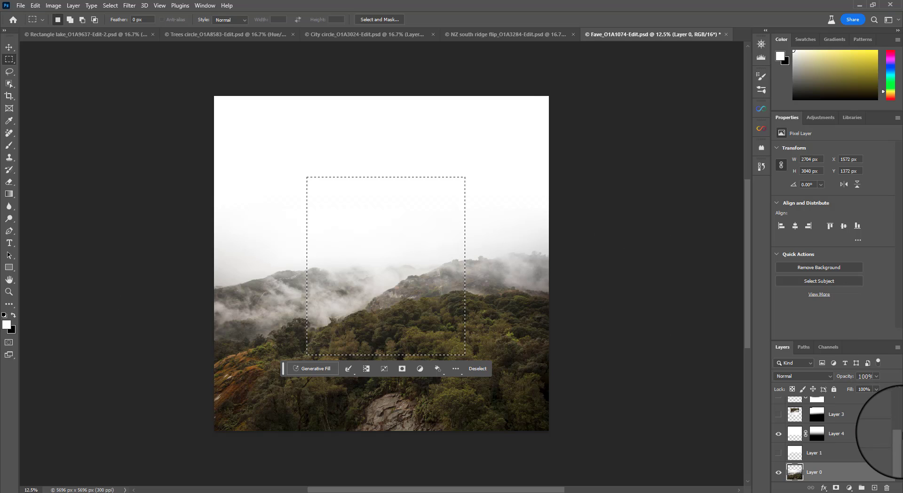
pyautogui.hotkey('ctrl', 'd')
pyautogui.scroll(-1, 875, 447)
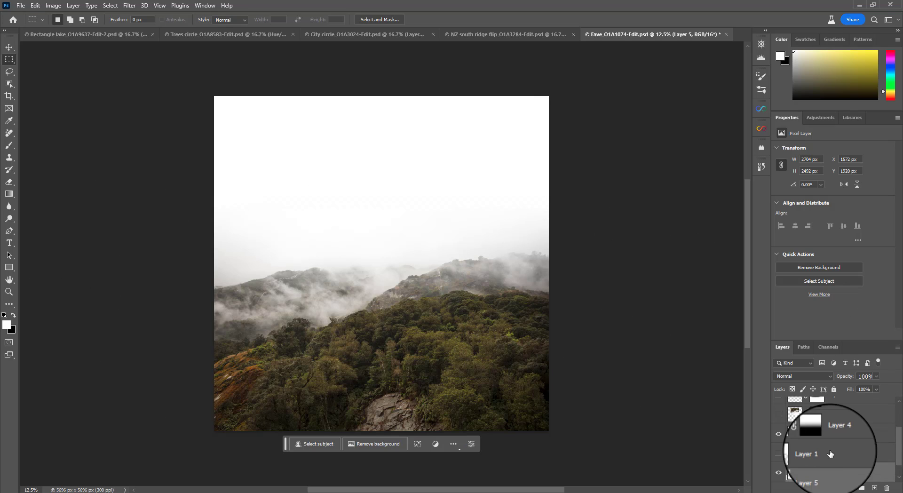
pyautogui.click(774, 468)
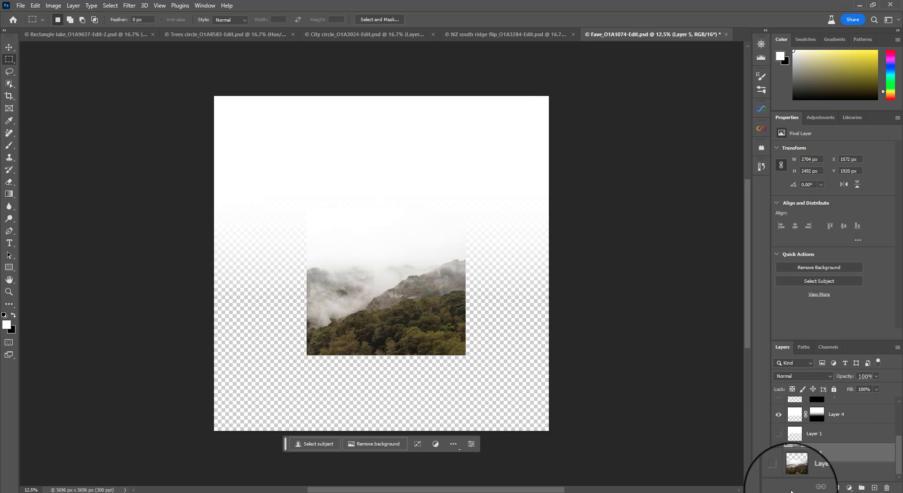
# Show Layer 0 again and flip the copied landscape section on Layer 5 vertically
pyautogui.click(778, 471)
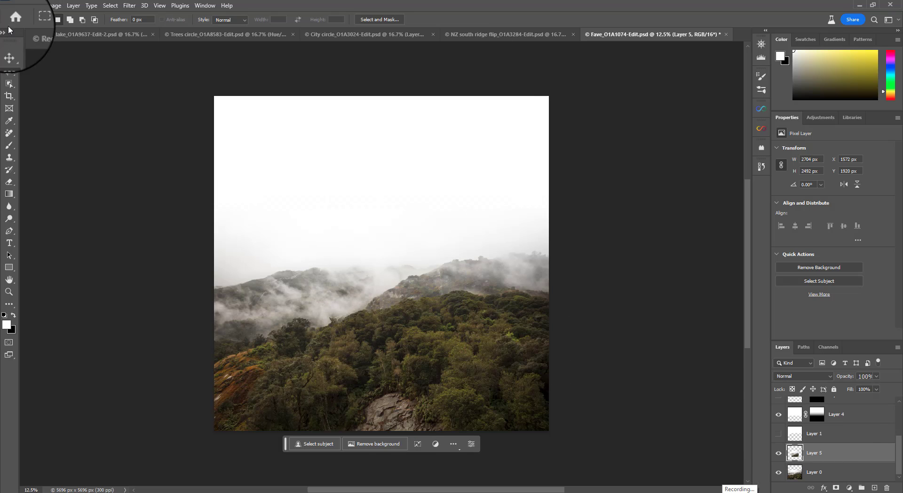
pyautogui.click(35, 5)
pyautogui.moveTo(139, 230)
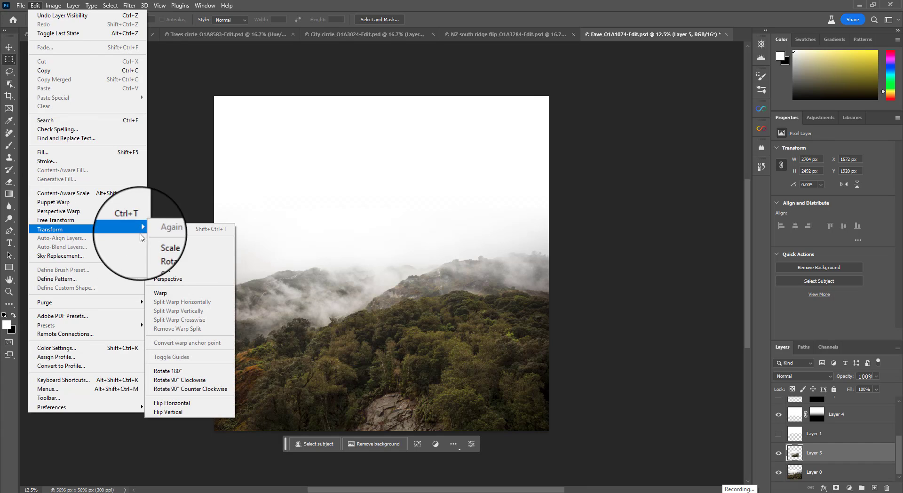
pyautogui.click(193, 412)
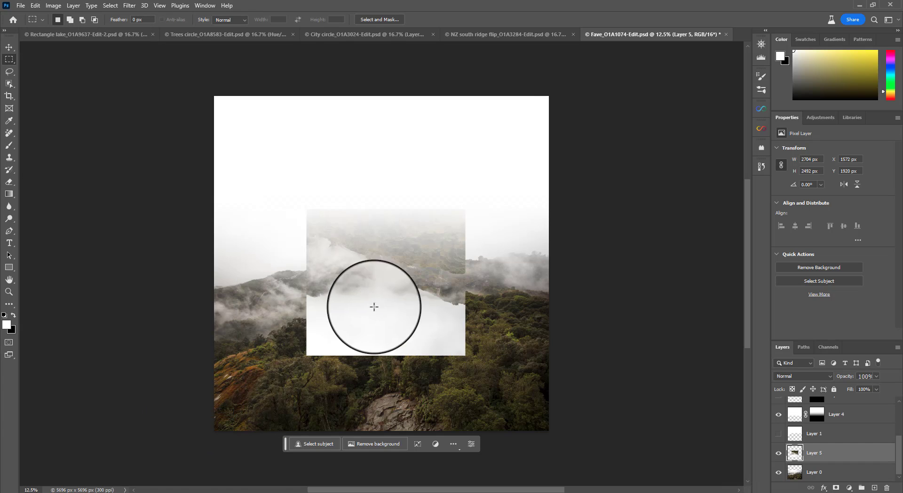
# Stack Layer 5 above Layer 4 and move the flipped section up into the white sky, to about Y 256 px
pyautogui.press('v')
pyautogui.moveTo(813, 453); pyautogui.dragTo(822, 424)
pyautogui.moveTo(433, 237); pyautogui.dragTo(430, 161)
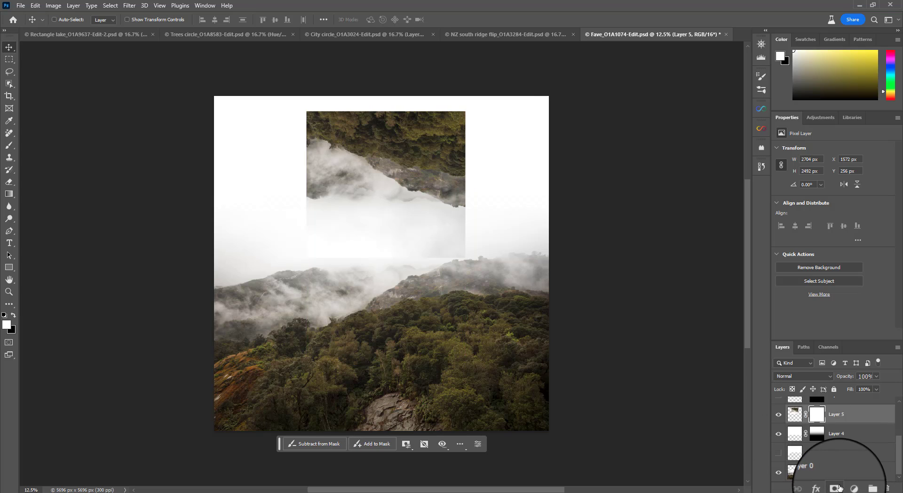
# Add a layer mask to Layer 5 and paint black across the section's lower edge with the 800 px brush to blend it into the sky
pyautogui.press('x')
pyautogui.press('b')
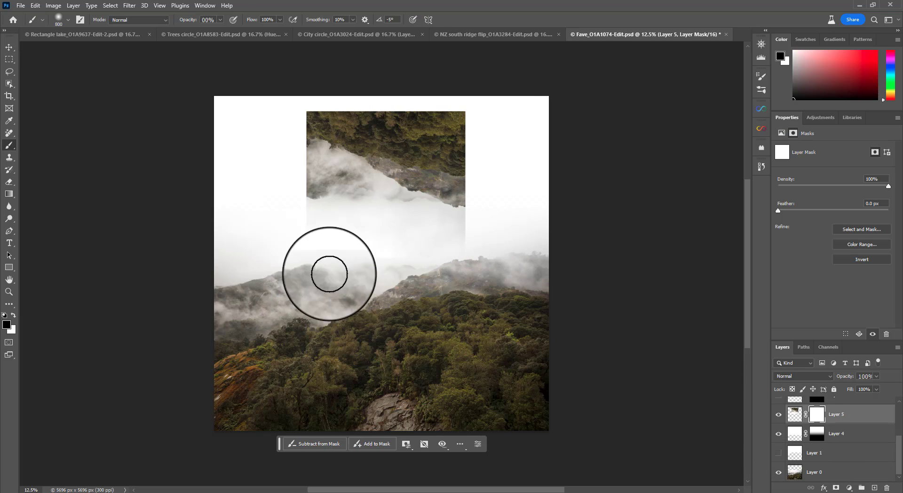
pyautogui.moveTo(329, 274)
pyautogui.mouseDown()
pyautogui.moveTo(482, 255)
pyautogui.moveTo(295, 274)
pyautogui.moveTo(499, 271)
pyautogui.moveTo(481, 225)
pyautogui.moveTo(250, 207)
pyautogui.moveTo(306, 226)
pyautogui.moveTo(465, 246)
pyautogui.moveTo(278, 248)
pyautogui.moveTo(301, 225)
pyautogui.moveTo(477, 248)
pyautogui.moveTo(532, 151)
pyautogui.mouseUp()
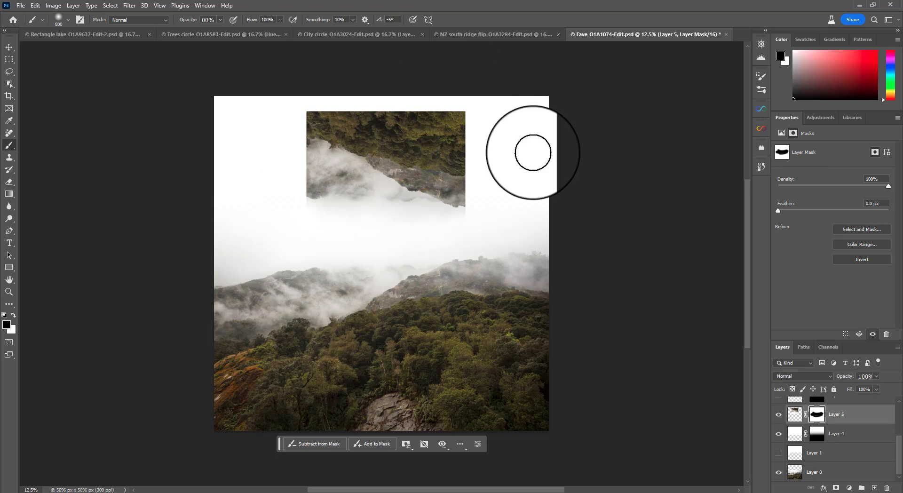
pyautogui.hotkey('ctrl', 'z')
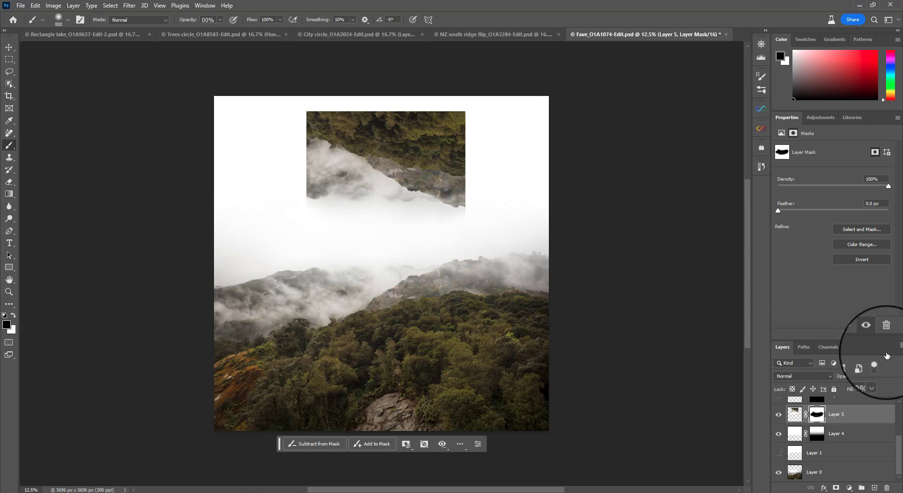
# Flip the masked Layer 5 horizontally and hide it
pyautogui.click(794, 413)
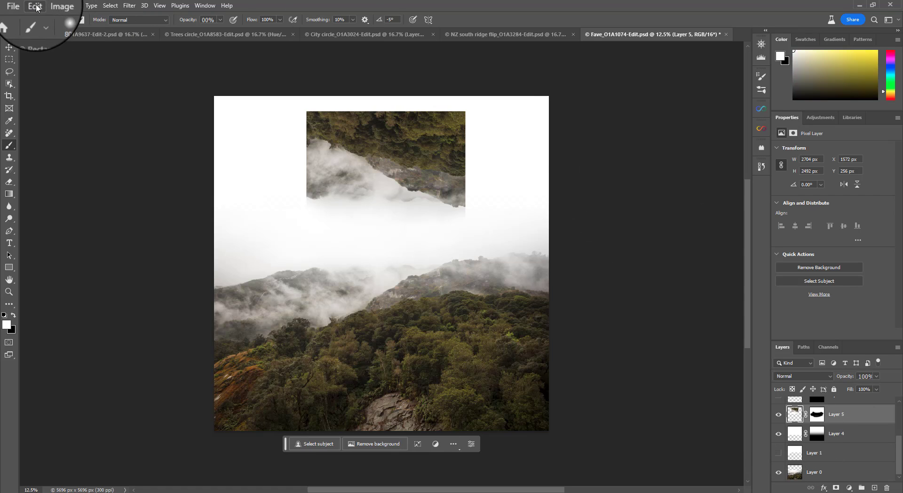
pyautogui.click(35, 5)
pyautogui.moveTo(70, 229)
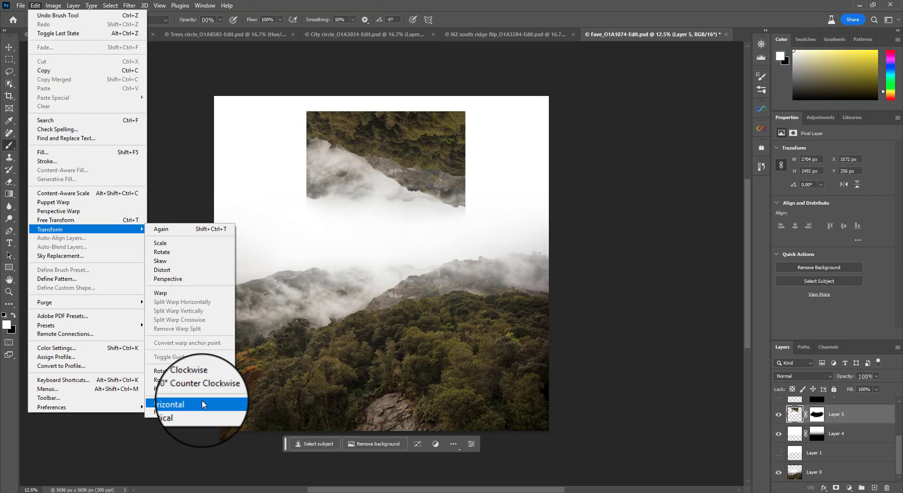
pyautogui.click(188, 402)
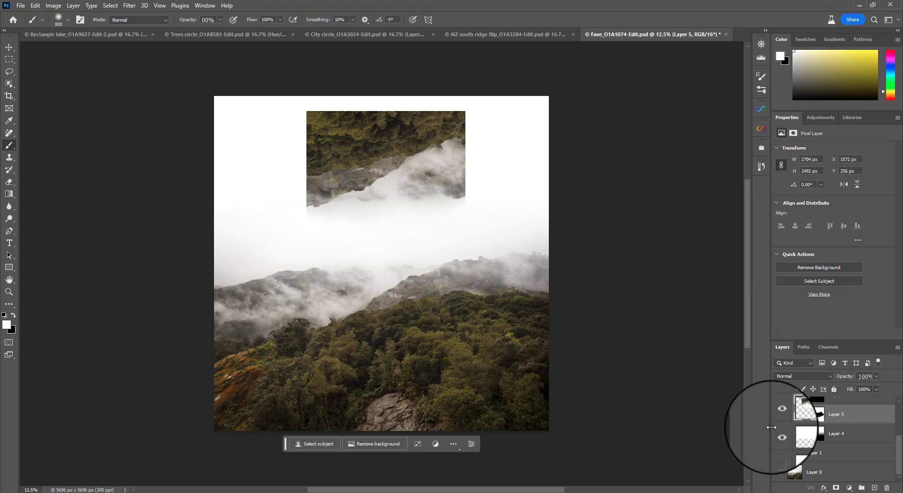
pyautogui.click(778, 414)
# Preview Layer 3, Layer 2 and Layer 2 copy one at a time to compare the earlier rectangle and circle versions
pyautogui.scroll(1, 861, 443)
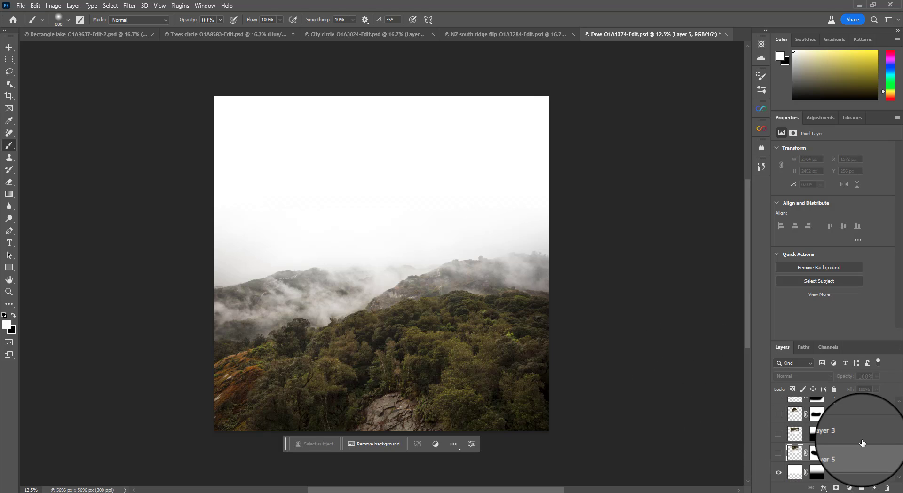
pyautogui.click(778, 433)
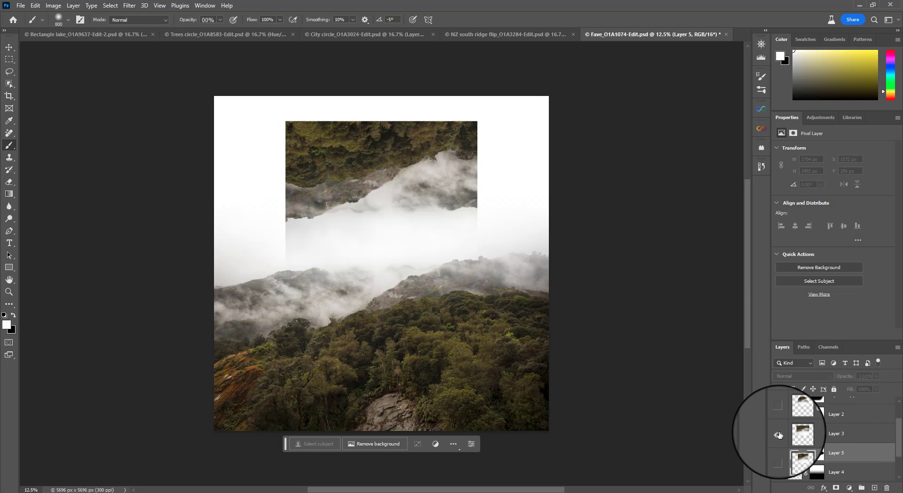
pyautogui.click(778, 433)
pyautogui.click(778, 417)
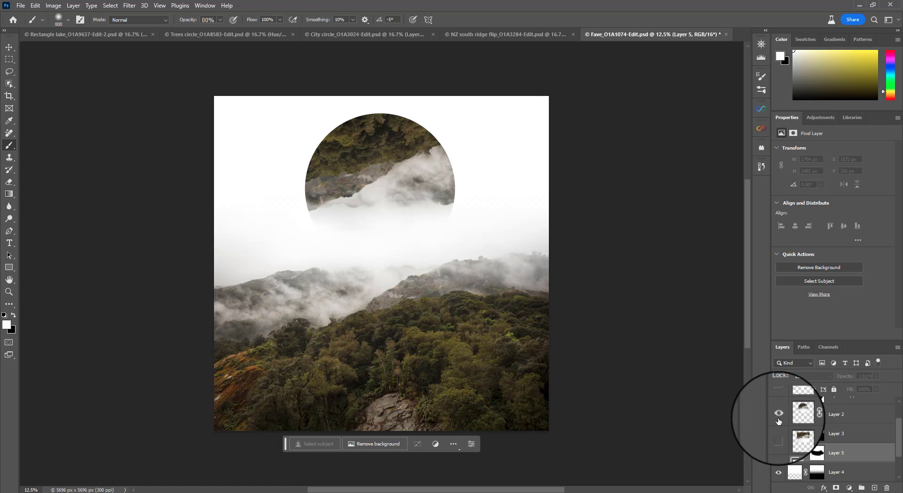
pyautogui.click(778, 417)
pyautogui.scroll(2, 778, 423)
pyautogui.click(778, 426)
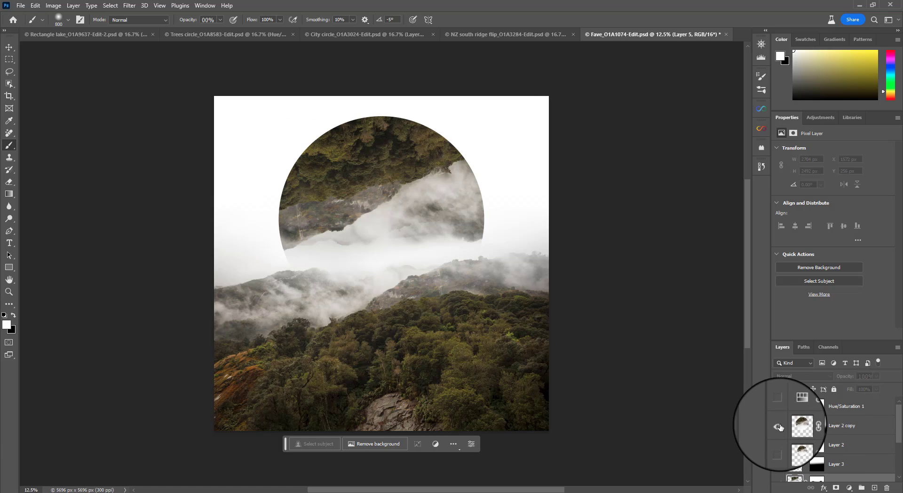
pyautogui.click(778, 427)
pyautogui.scroll(-3, 827, 437)
# Copy a circular selection about 2496 px across over the misty hills from Layer 0 onto a new layer
pyautogui.click(847, 433)
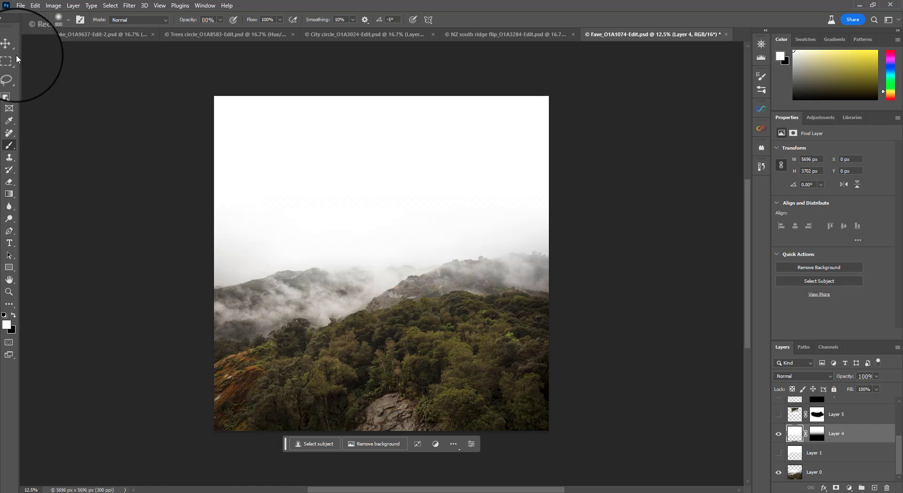
pyautogui.rightClick(10, 60)
pyautogui.click(40, 70)
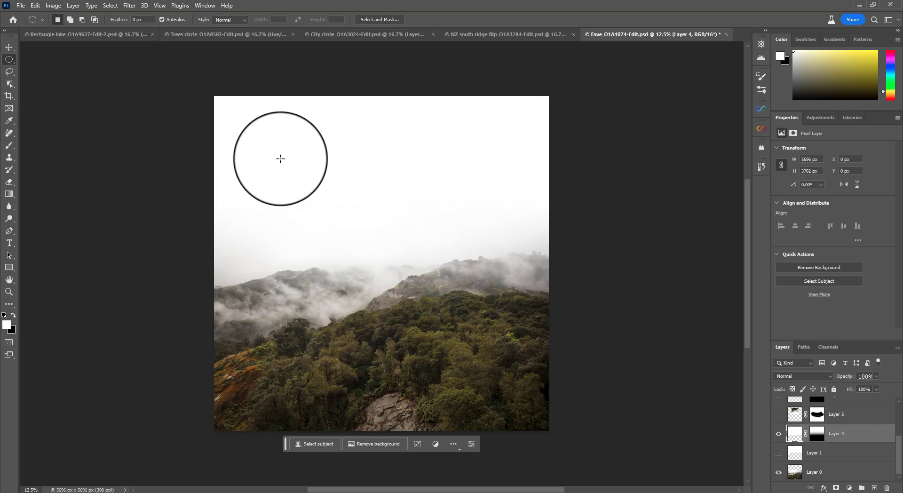
pyautogui.moveTo(321, 160); pyautogui.dragTo(519, 358)
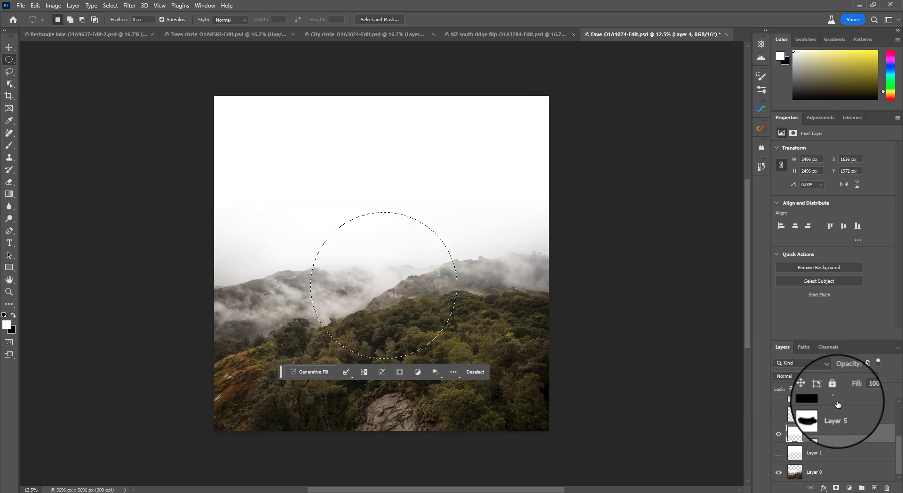
pyautogui.click(844, 473)
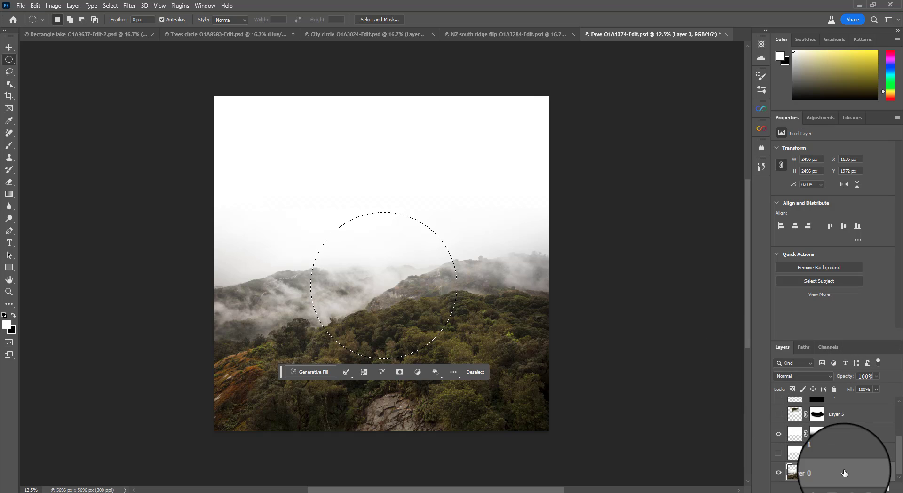
pyautogui.hotkey('ctrl', 'j')
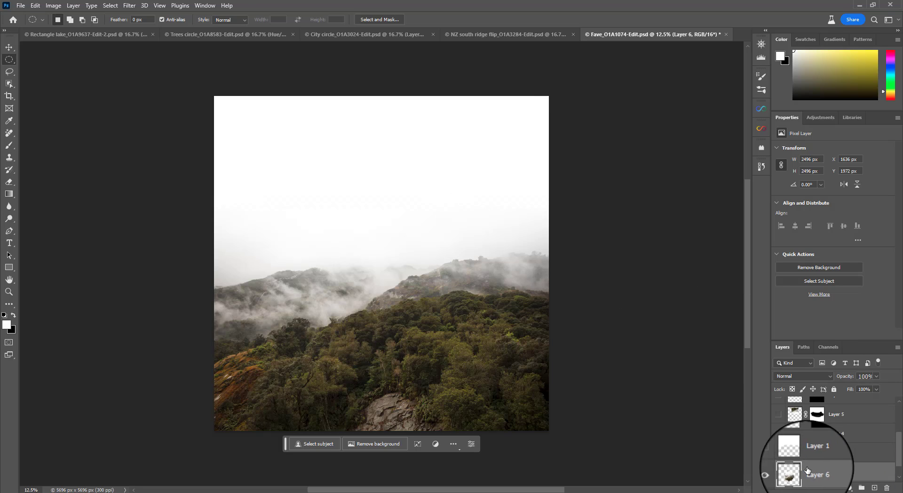
# Flip the copied circle on Layer 6 vertically and stack the layer above Layer 4
pyautogui.click(36, 5)
pyautogui.moveTo(77, 229)
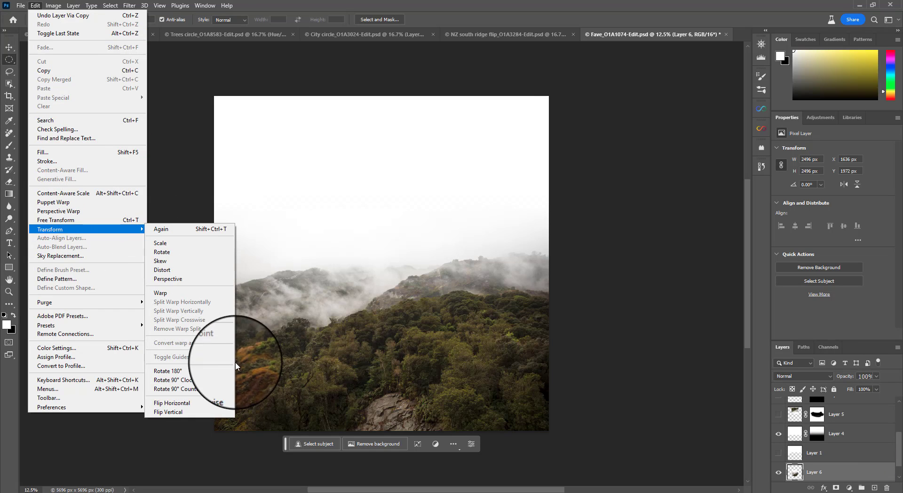
pyautogui.click(208, 413)
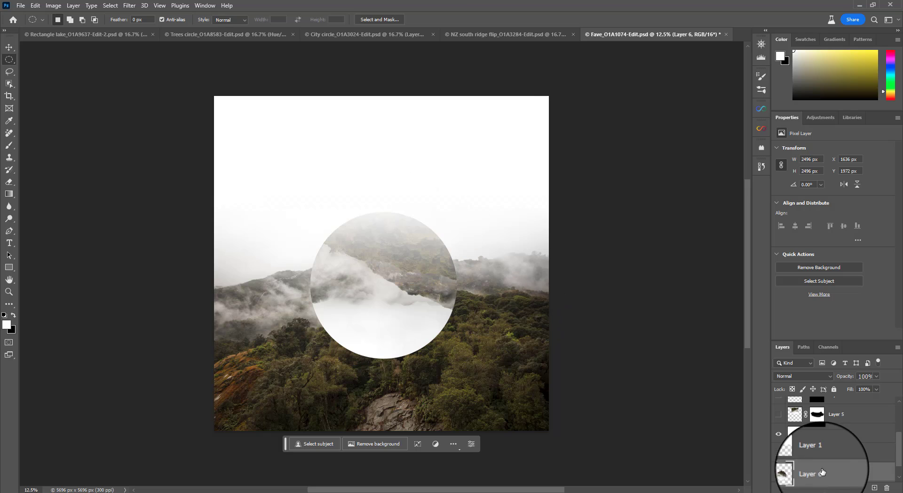
pyautogui.moveTo(813, 472); pyautogui.dragTo(829, 426)
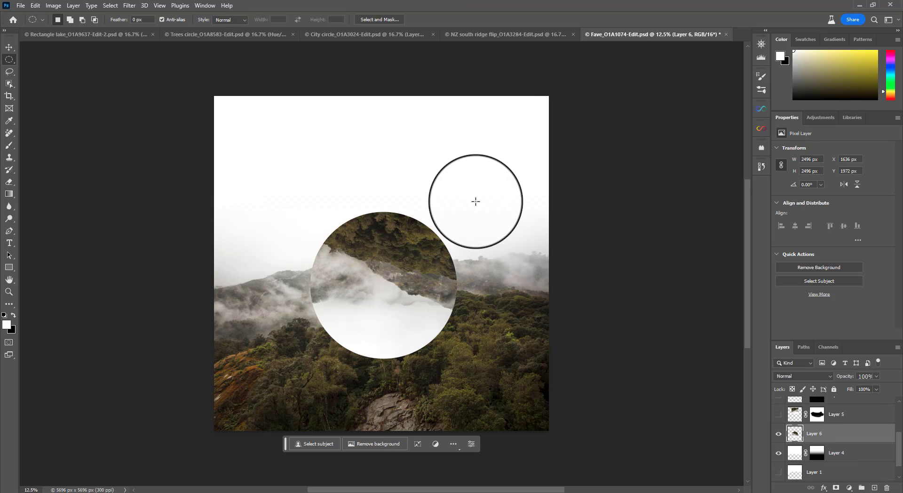
# Move the flipped circle up into the white sky and scale it to about 2674 px across, at about X 1615 px, Y 174 px
pyautogui.click(9, 47)
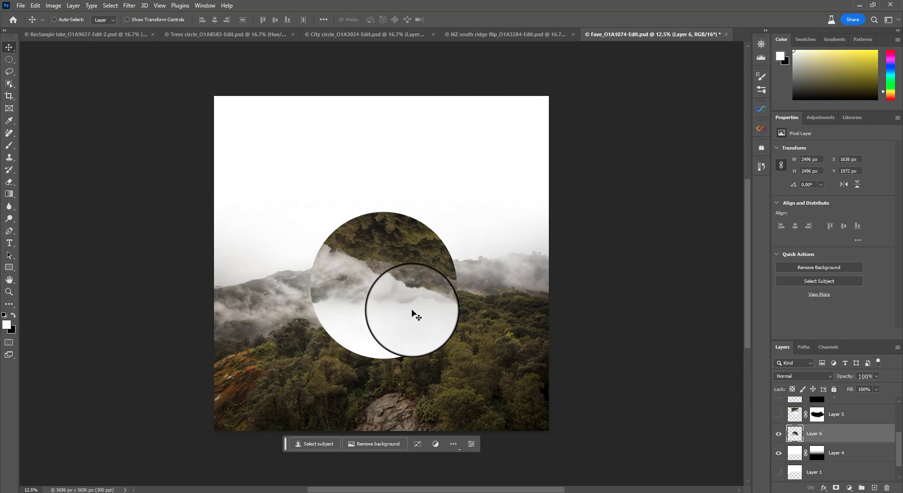
pyautogui.moveTo(414, 312); pyautogui.dragTo(442, 206)
pyautogui.hotkey('ctrl', 't')
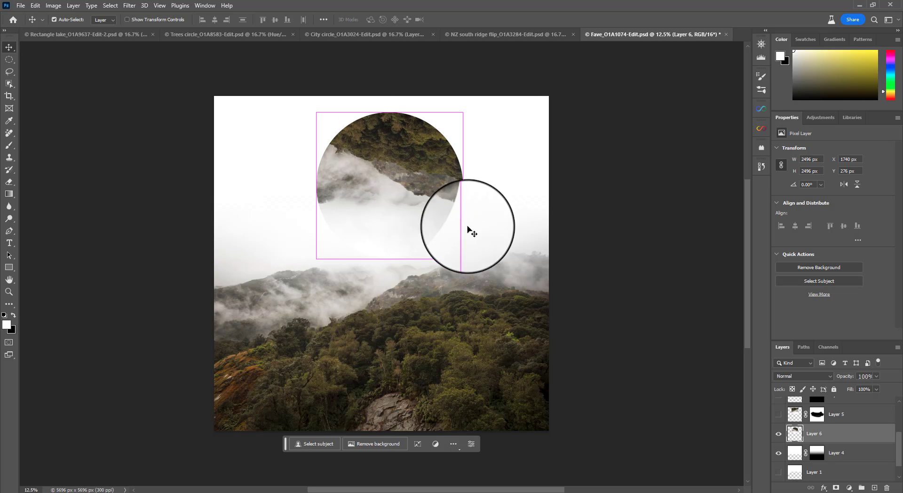
pyautogui.moveTo(523, 316); pyautogui.dragTo(523, 318)
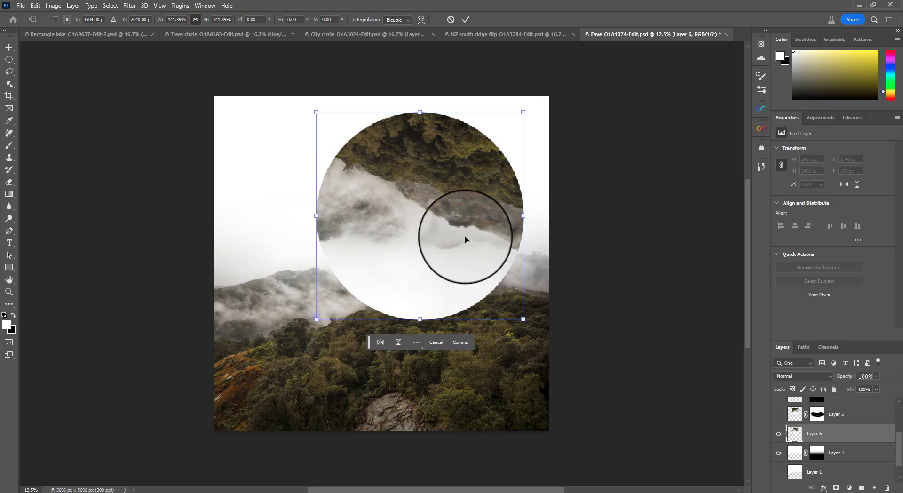
pyautogui.moveTo(465, 238); pyautogui.dragTo(429, 226)
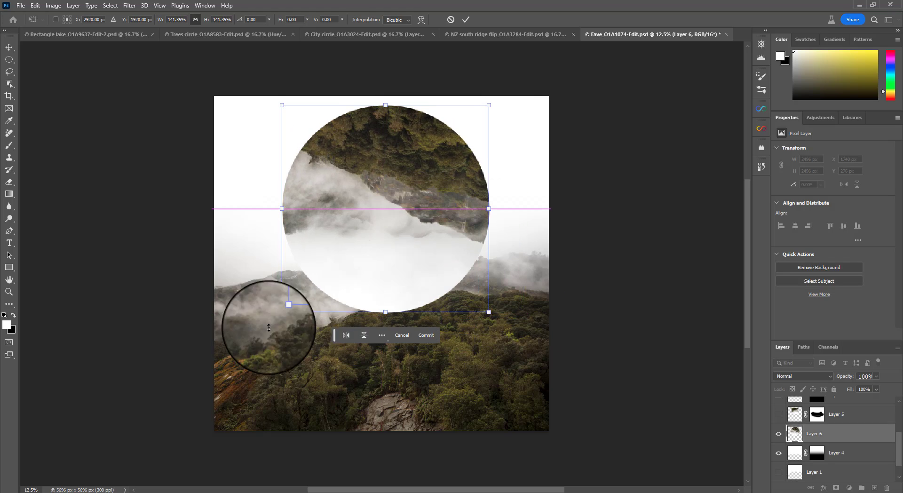
pyautogui.moveTo(403, 270)
pyautogui.mouseDown()
pyautogui.moveTo(403, 297)
pyautogui.moveTo(396, 269)
pyautogui.mouseUp()
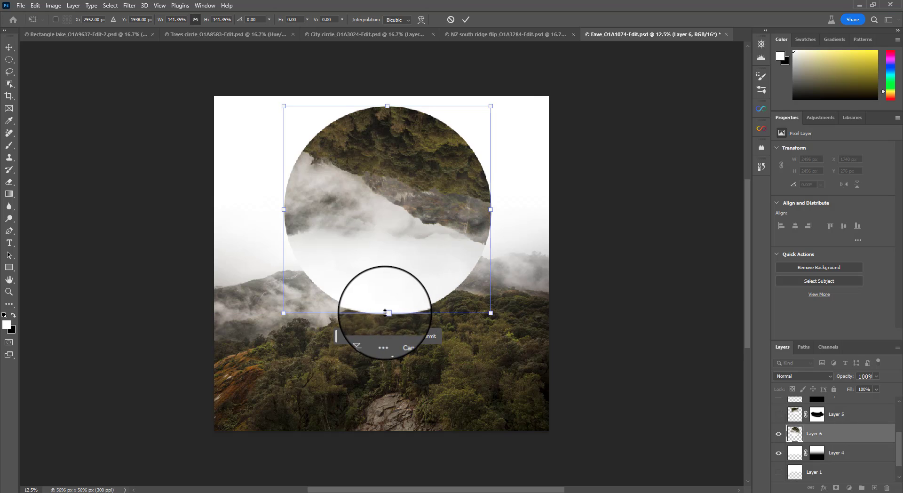
pyautogui.moveTo(385, 312); pyautogui.dragTo(383, 263)
pyautogui.click(464, 20)
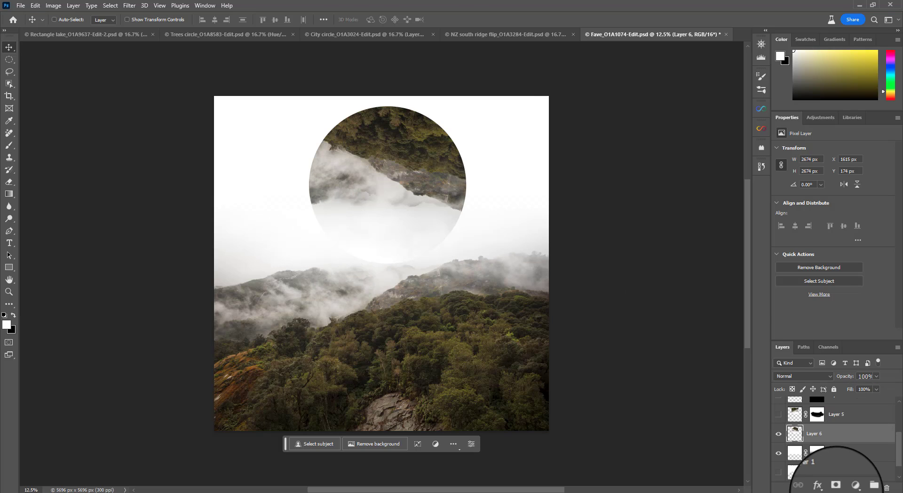
# Add a layer mask to Layer 6 and paint black over the circle's lower part with the 800 px brush to fade it into the mist
pyautogui.click(836, 487)
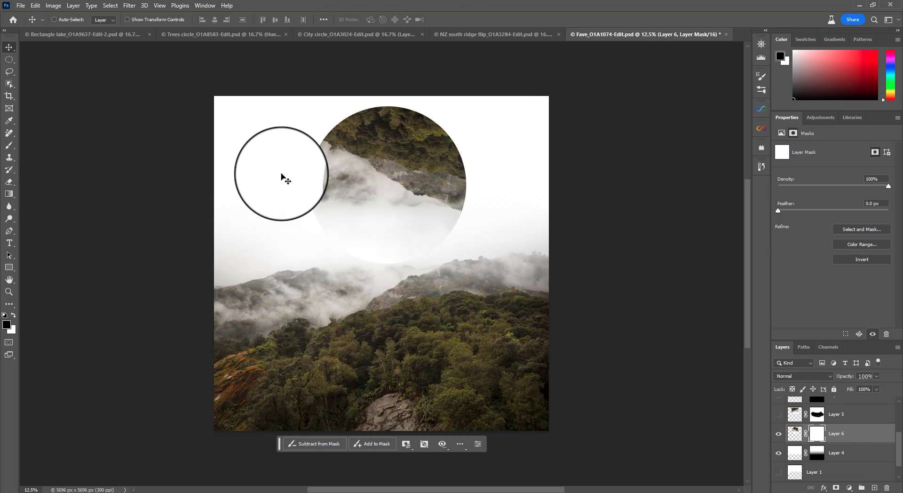
pyautogui.press('b')
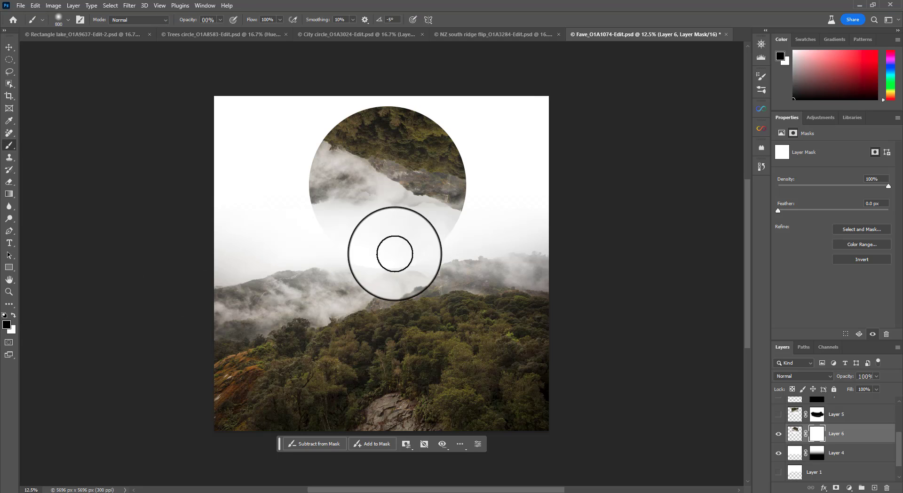
pyautogui.moveTo(440, 266)
pyautogui.mouseDown()
pyautogui.moveTo(474, 214)
pyautogui.moveTo(378, 292)
pyautogui.moveTo(306, 248)
pyautogui.moveTo(315, 226)
pyautogui.mouseUp()
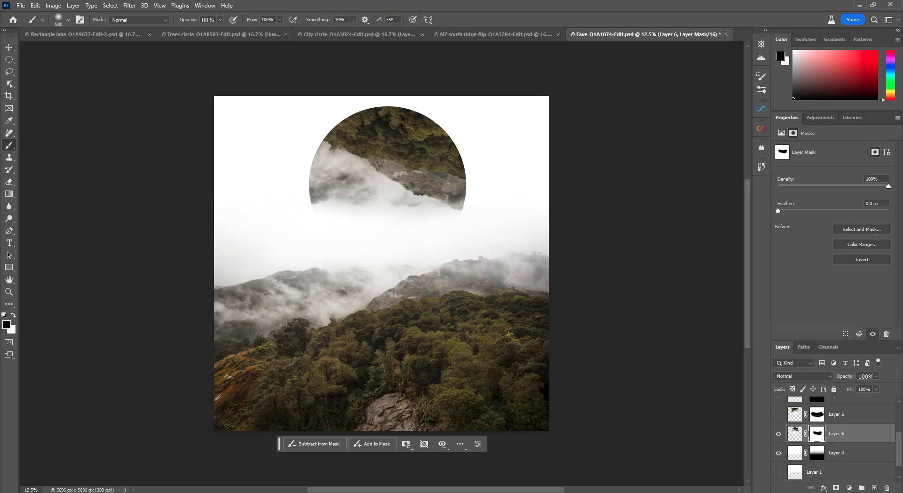
# Close the misty forest document Fave_O1A1074-Edit.psd
pyautogui.hotkey('ctrl', 'w')
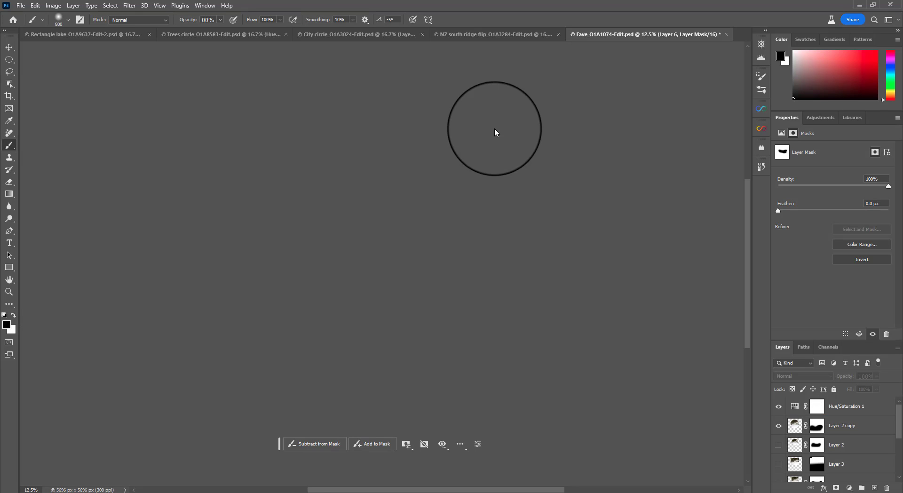
pyautogui.press('x')
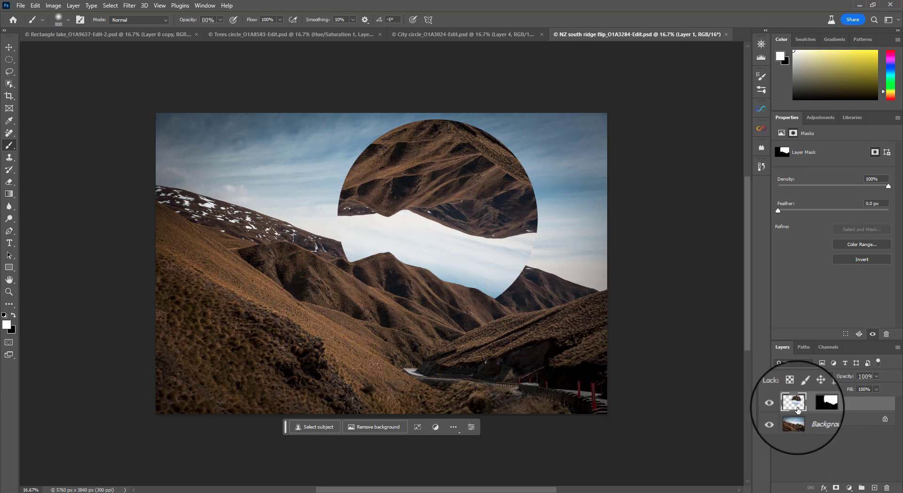
# Compare the NZ south ridge flip image with and without Layer 1, and with its layer mask disabled and enabled
pyautogui.click(778, 404)
pyautogui.click(778, 404)
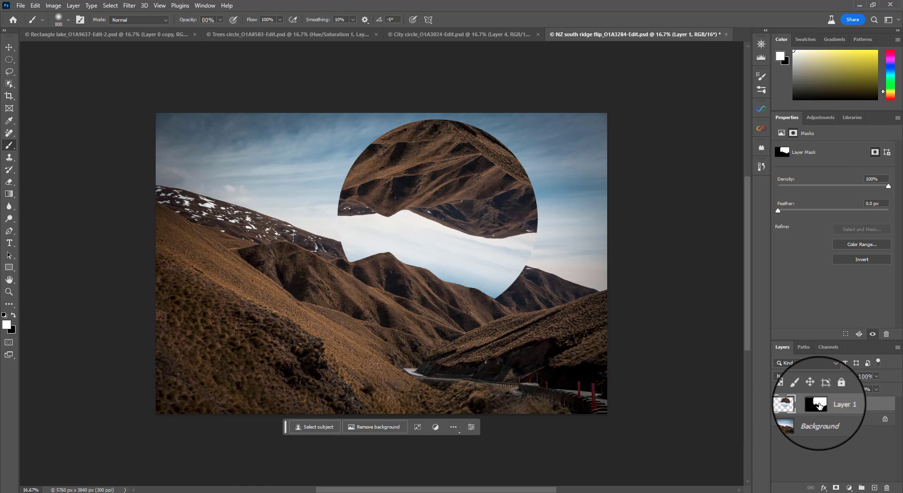
pyautogui.keyDown('shift'); pyautogui.click(818, 404); pyautogui.keyUp('shift')
pyautogui.keyDown('shift'); pyautogui.click(818, 404); pyautogui.keyUp('shift')
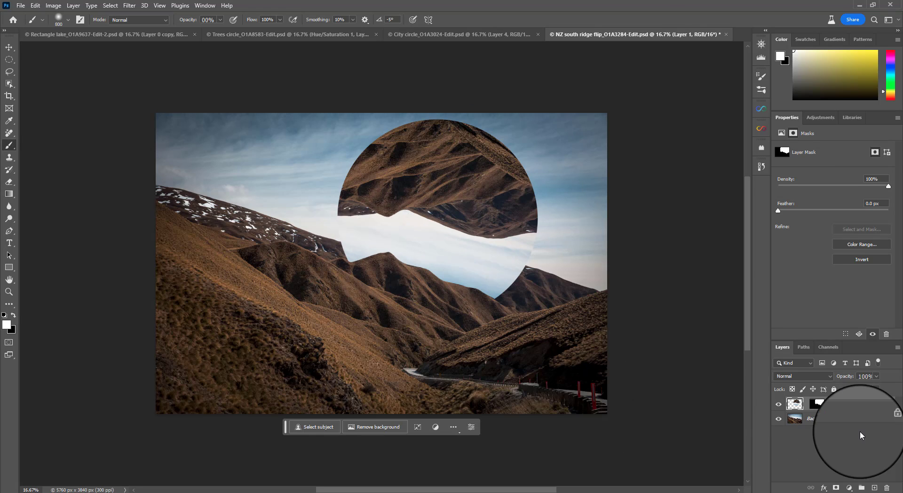
# Hide and show Layer 1 in the NZ south ridge flip image once more to check the flipped circle
pyautogui.click(778, 404)
pyautogui.click(778, 404)
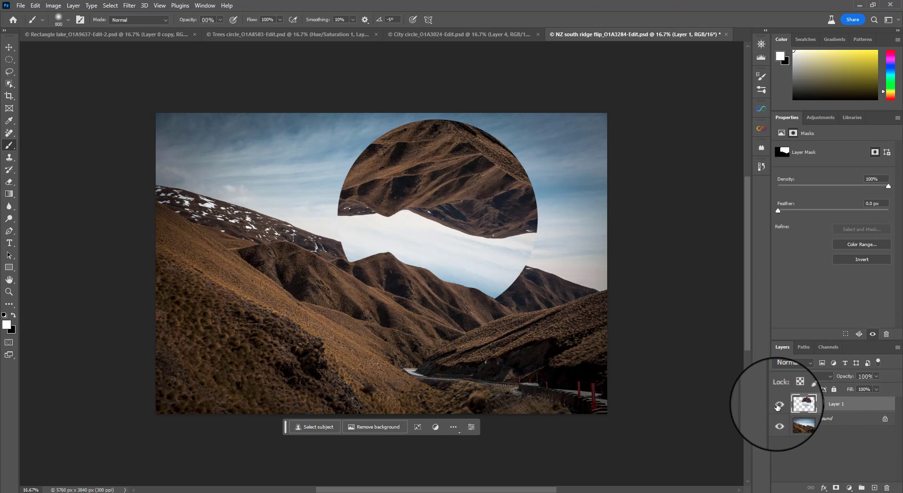
# Switch to the City circle document City circle_O1A3024-Edit.psd and close it
pyautogui.click(476, 34)
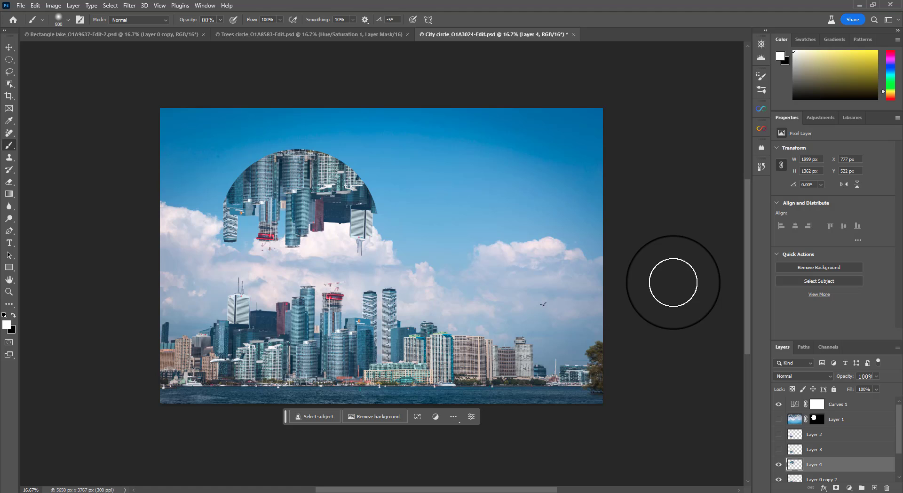
pyautogui.click(573, 34)
pyautogui.click(463, 188)
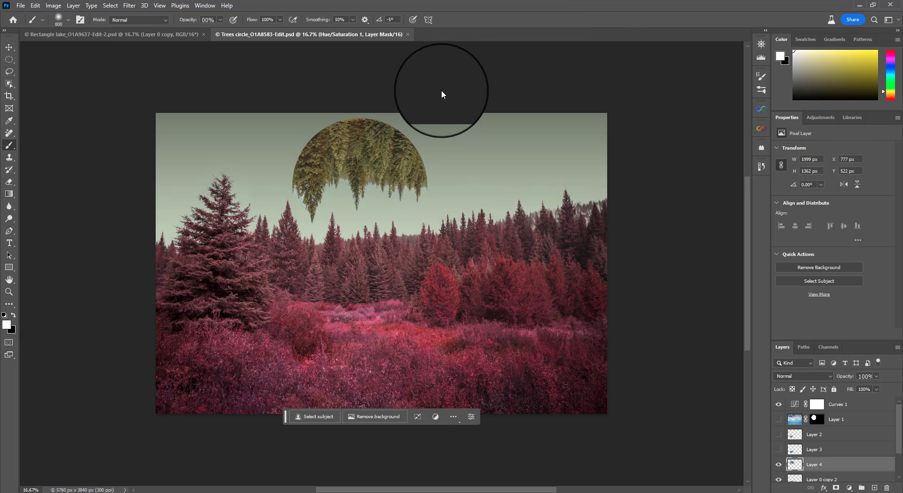
# Compare the Trees circle image with and without the Hue/Saturation 1 adjustment, leaving the adjustment hidden
pyautogui.press('x')
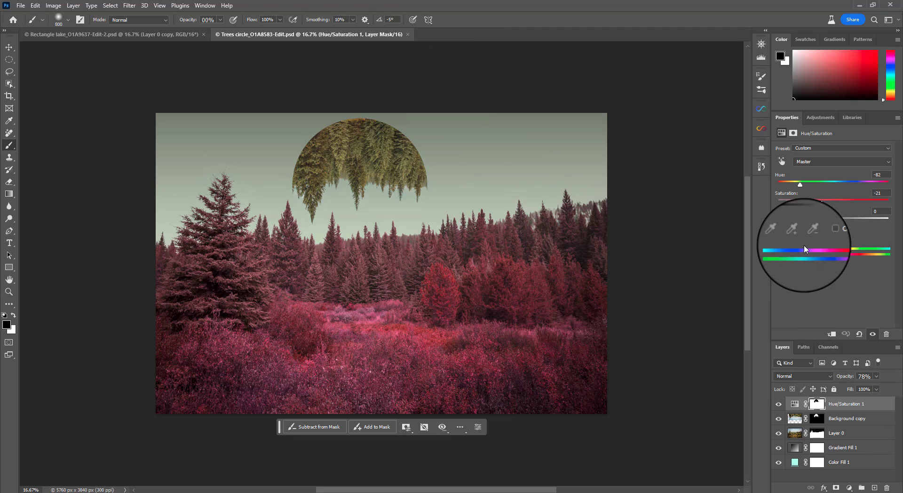
pyautogui.click(778, 408)
pyautogui.click(778, 408)
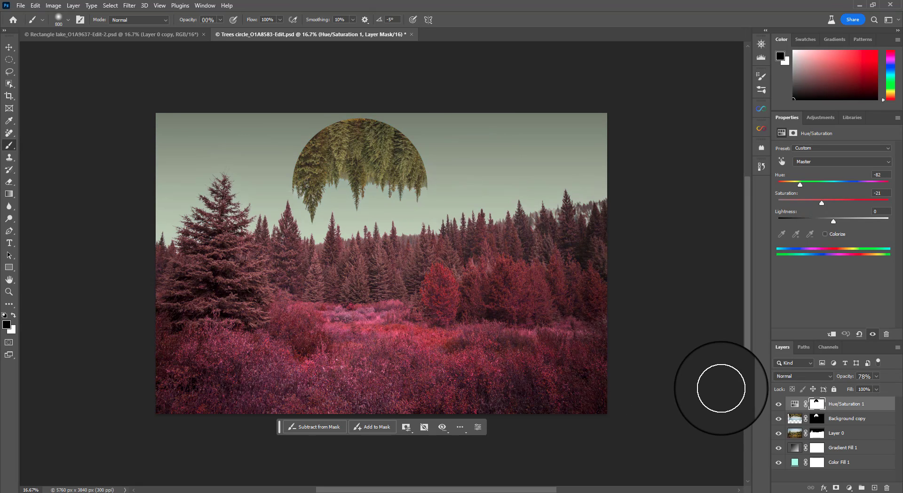
pyautogui.click(778, 405)
# Try an automatic Sky selection on the Background copy layer, and clear the selection
pyautogui.click(795, 418)
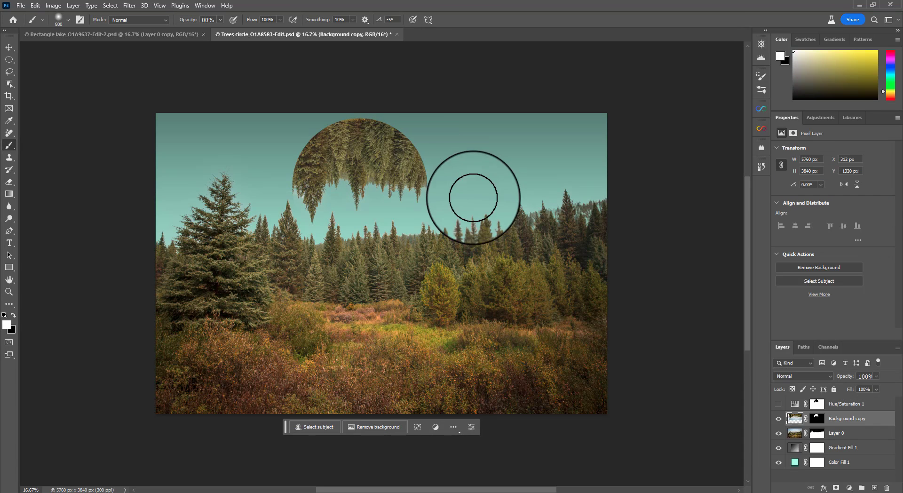
pyautogui.click(110, 6)
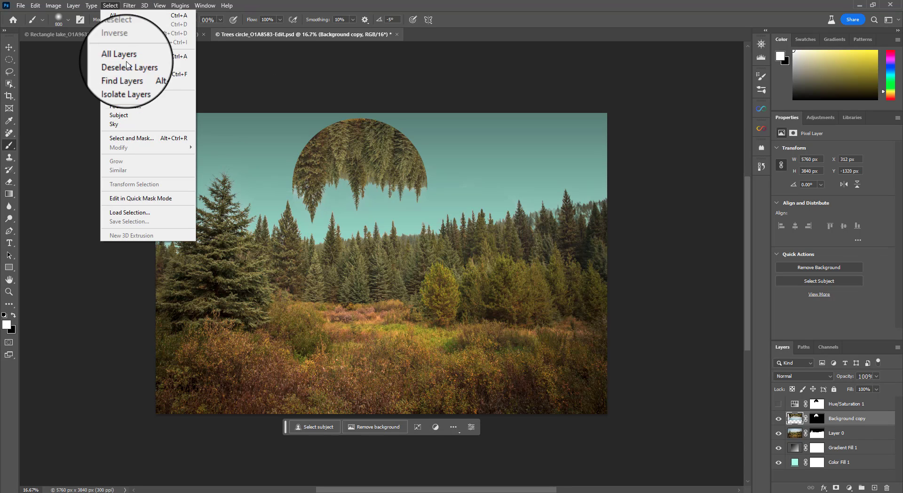
pyautogui.click(133, 126)
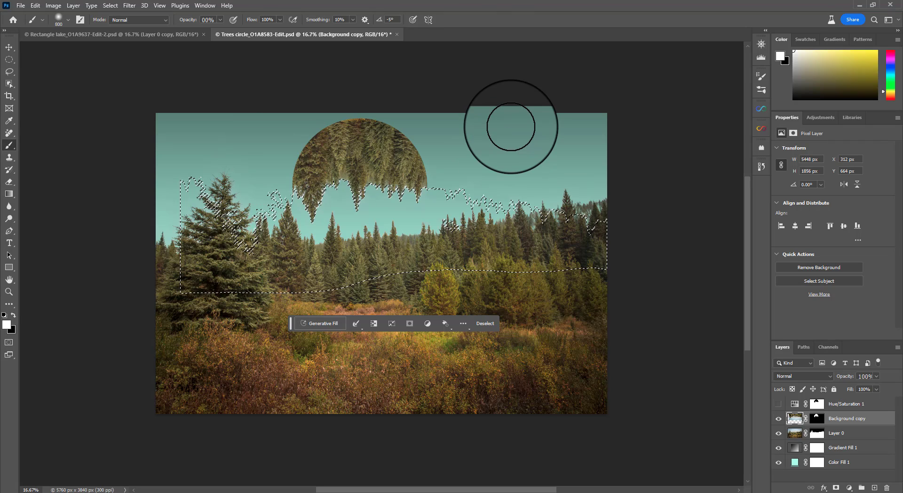
pyautogui.hotkey('ctrl', 'd')
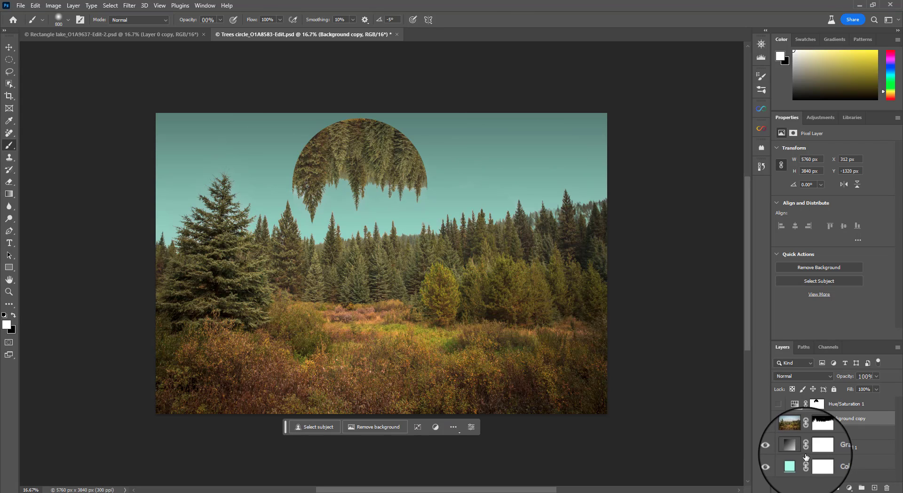
# Reveal the original sky by hiding Color Fill 1 and disabling Layer 0's mask, and view it with and without Background copy
pyautogui.click(778, 462)
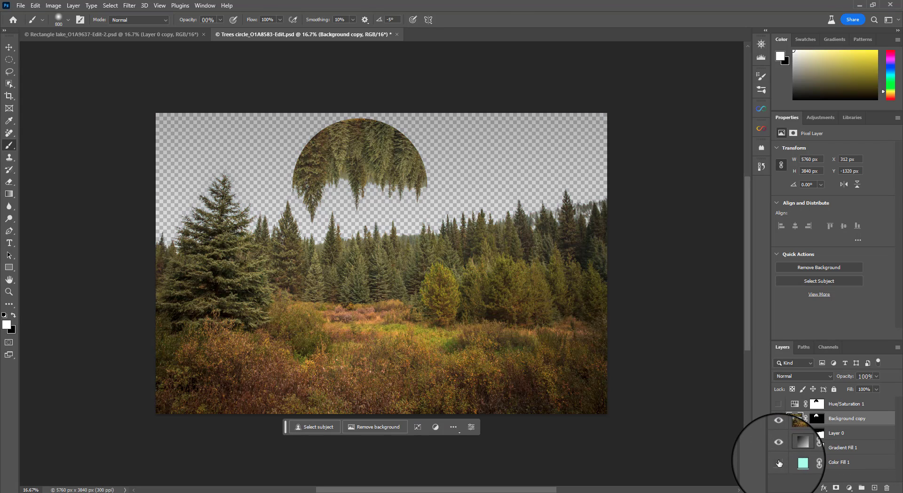
pyautogui.keyDown('shift'); pyautogui.click(817, 433); pyautogui.keyUp('shift')
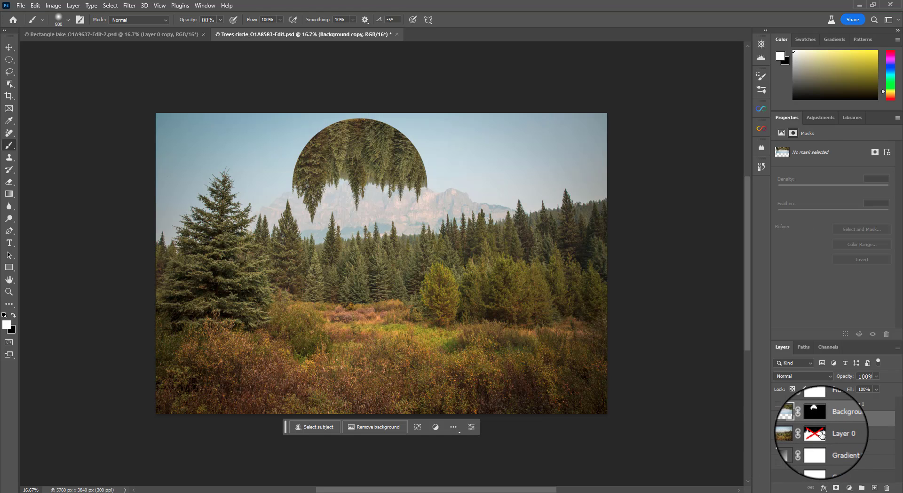
pyautogui.click(765, 414)
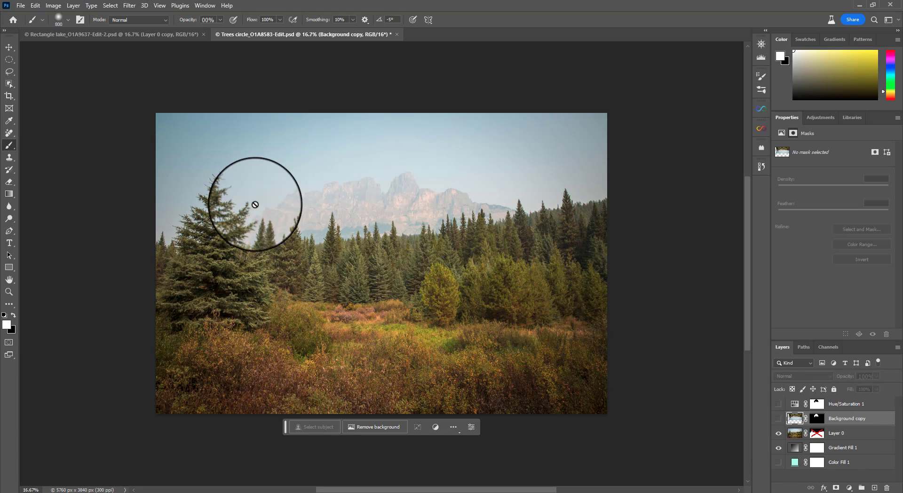
pyautogui.click(776, 419)
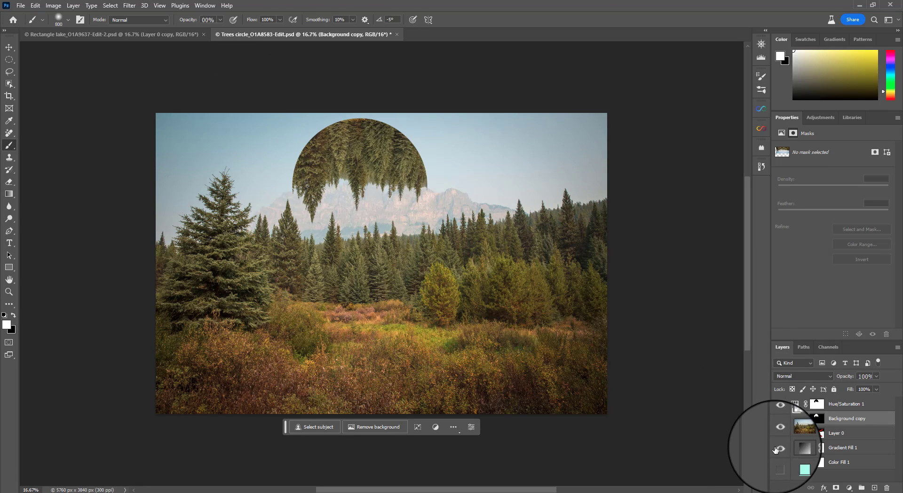
# Show Color Fill 1, check the image with and without Layer 0, and re-enable Layer 0's layer mask
pyautogui.click(779, 462)
pyautogui.click(779, 432)
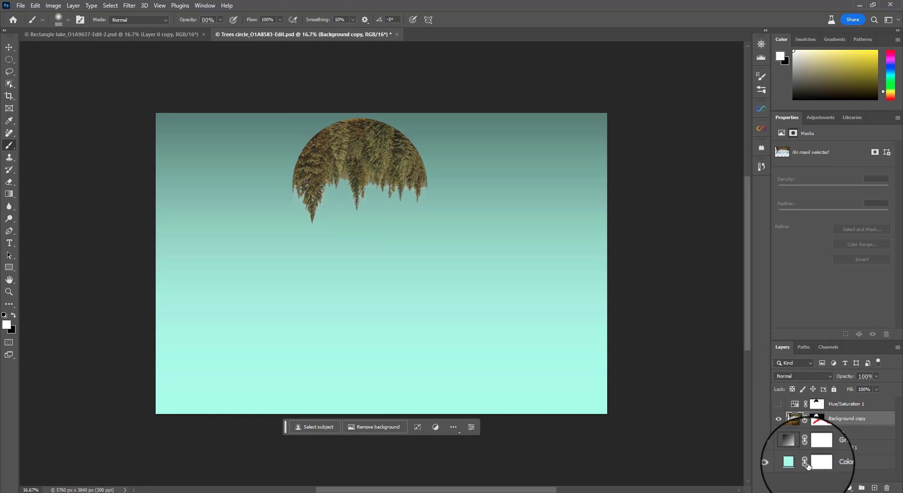
pyautogui.click(778, 434)
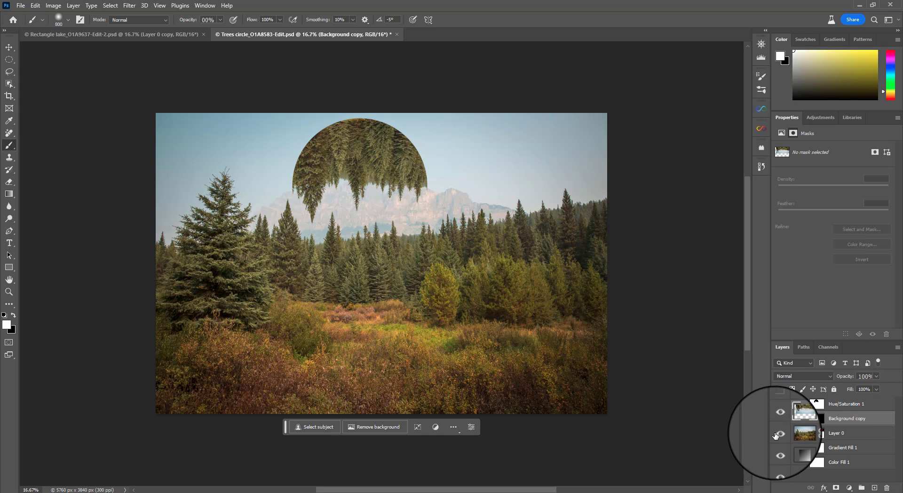
pyautogui.keyDown('shift'); pyautogui.click(818, 437); pyautogui.keyUp('shift')
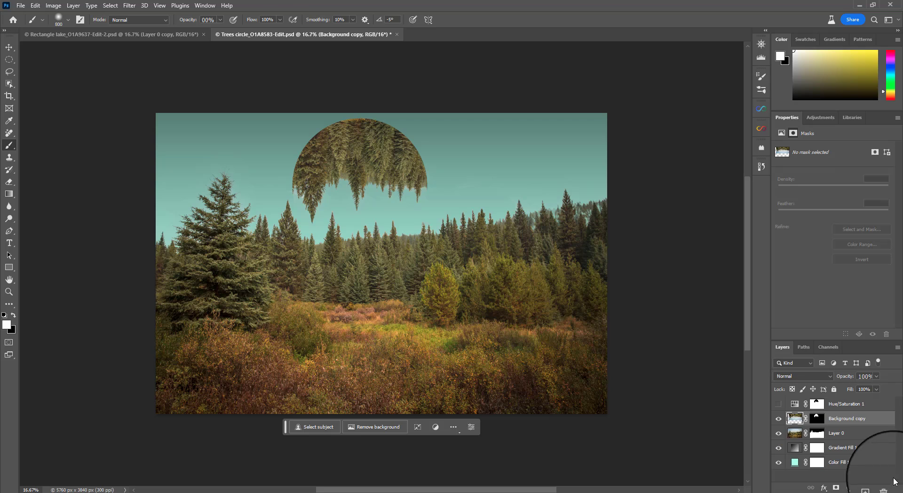
# Add a Hue/Saturation adjustment layer above Background copy and set its hue to -82
pyautogui.click(848, 488)
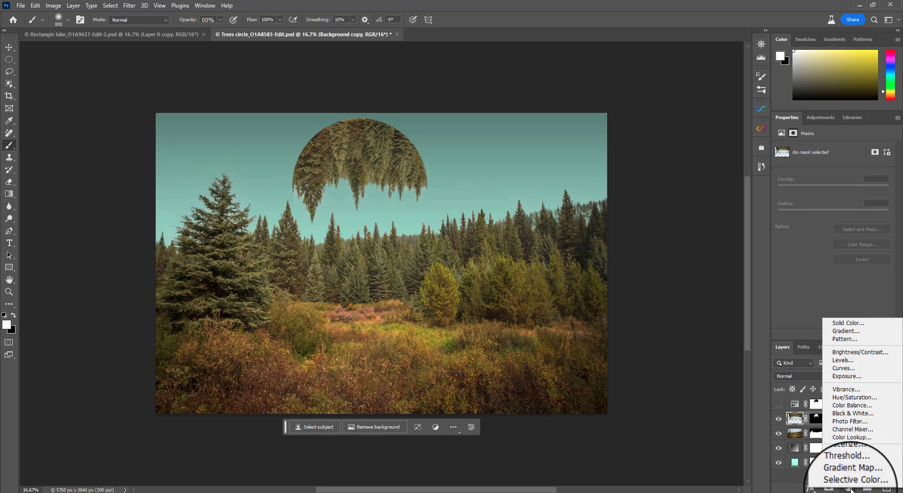
pyautogui.click(853, 396)
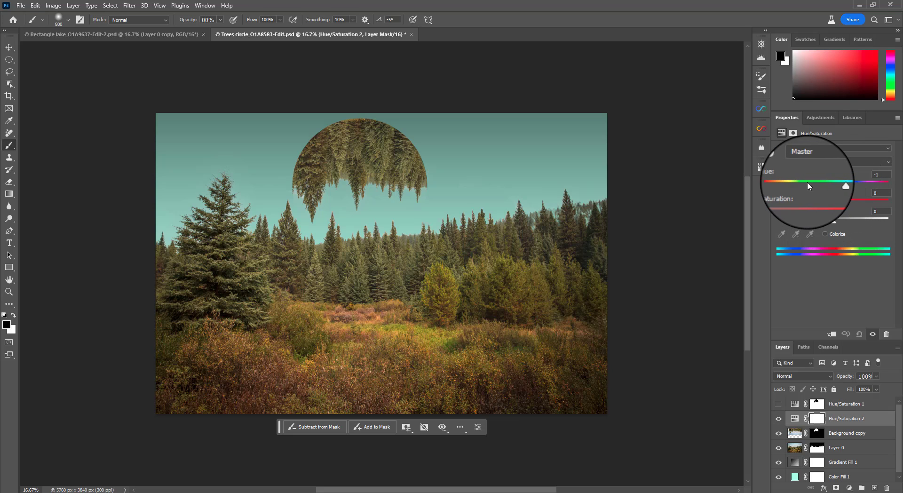
pyautogui.moveTo(807, 181); pyautogui.dragTo(799, 184)
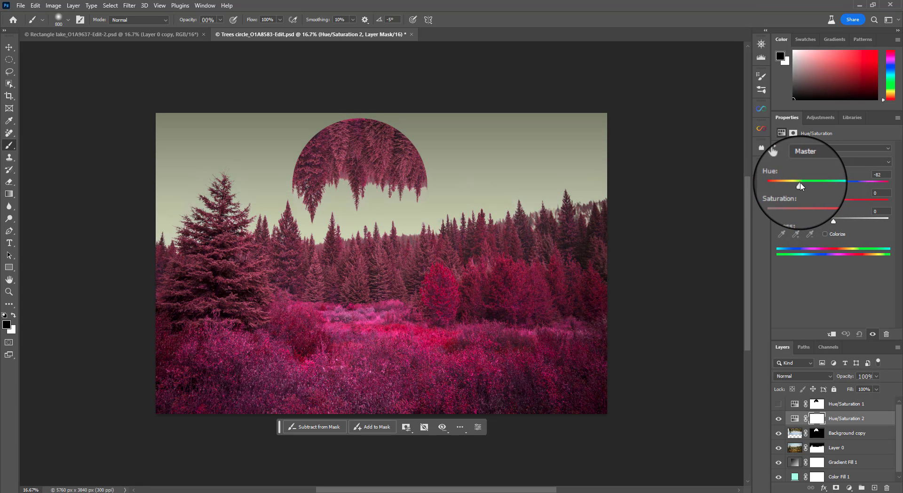
# Load Background copy's mask as a selection, paint black inside it on the Hue/Saturation 2 mask to restore the circle's colours, and deselect
pyautogui.keyDown('ctrl'); pyautogui.click(817, 433); pyautogui.keyUp('ctrl')
pyautogui.click(816, 418)
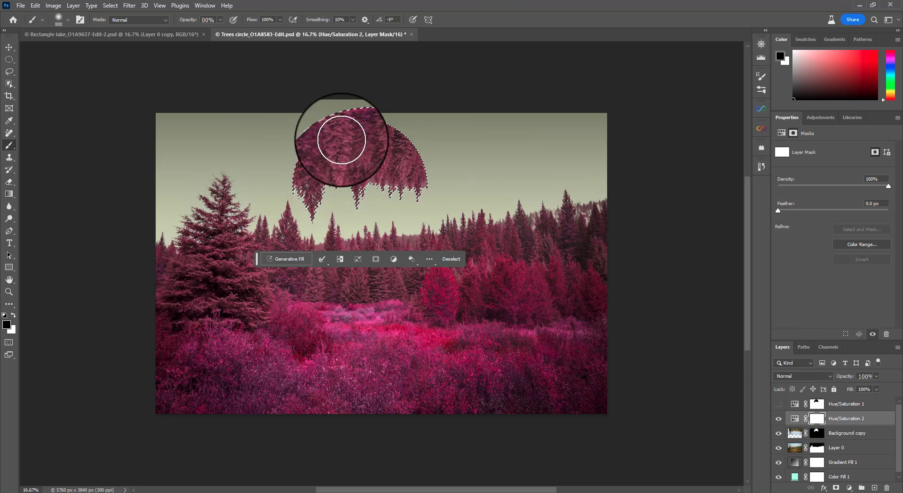
pyautogui.moveTo(339, 137)
pyautogui.mouseDown()
pyautogui.moveTo(413, 151)
pyautogui.moveTo(384, 184)
pyautogui.moveTo(268, 178)
pyautogui.moveTo(295, 214)
pyautogui.moveTo(365, 202)
pyautogui.mouseUp()
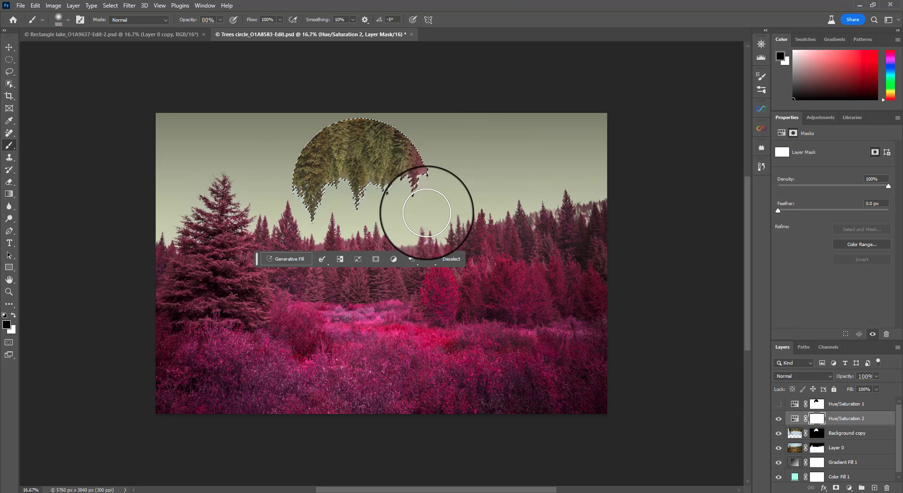
pyautogui.hotkey('ctrl', 'd')
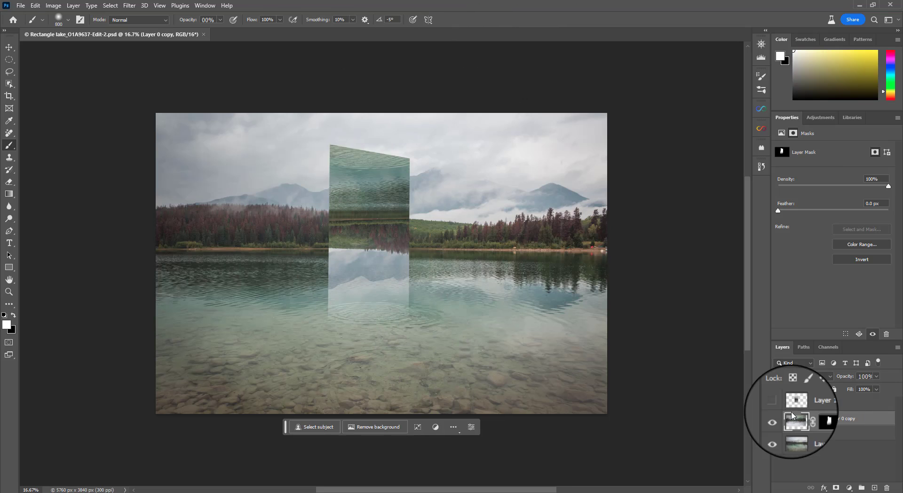
# Check the Rectangle lake image with and without Layer 1, then select Layer 0 and hide Layer 0 copy
pyautogui.click(772, 400)
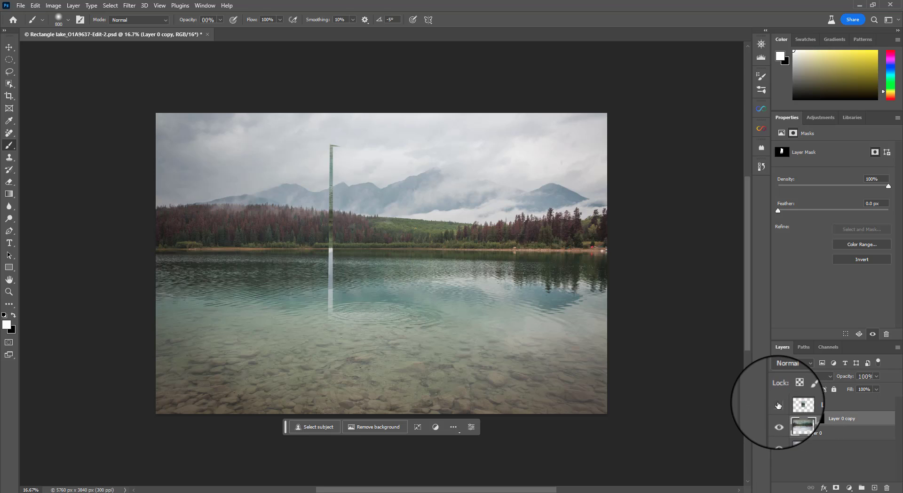
pyautogui.click(779, 404)
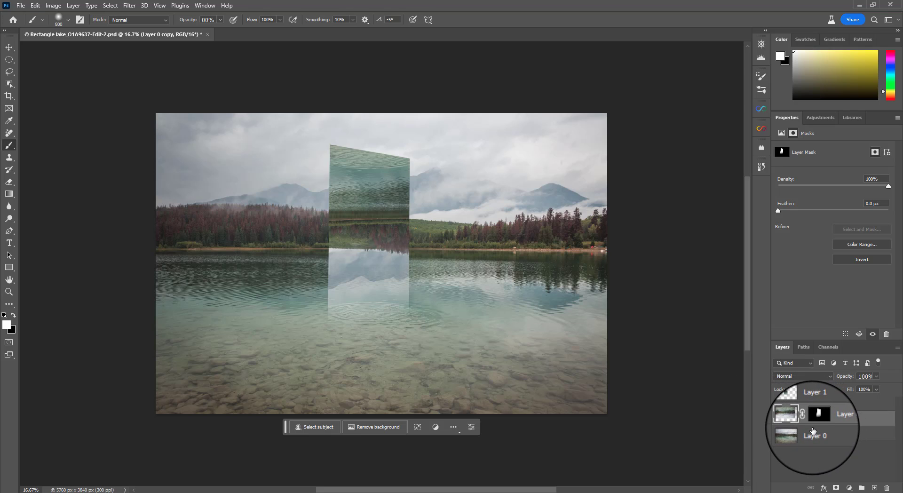
pyautogui.click(813, 432)
pyautogui.click(778, 418)
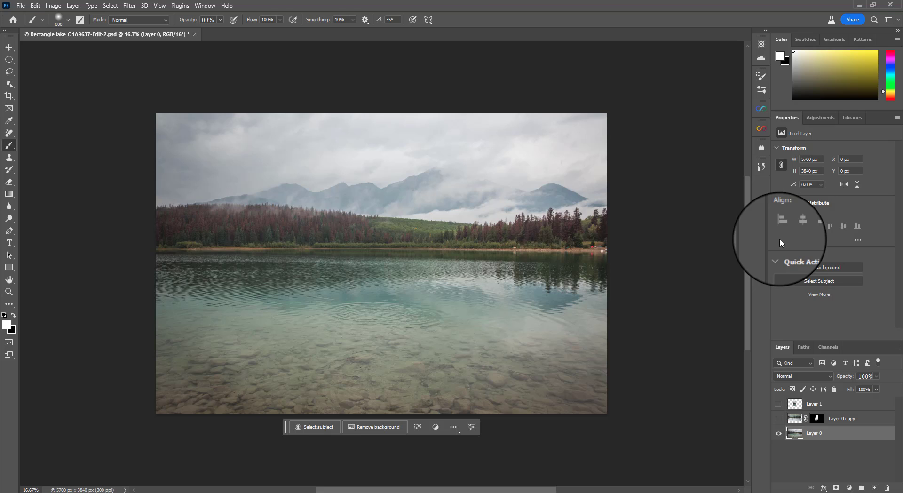
# Select a rectangle about 1176 by 1980 px across the mountains and lake with the Rectangular Marquee tool and copy it to a new layer
pyautogui.press('m')
pyautogui.rightClick(8, 61)
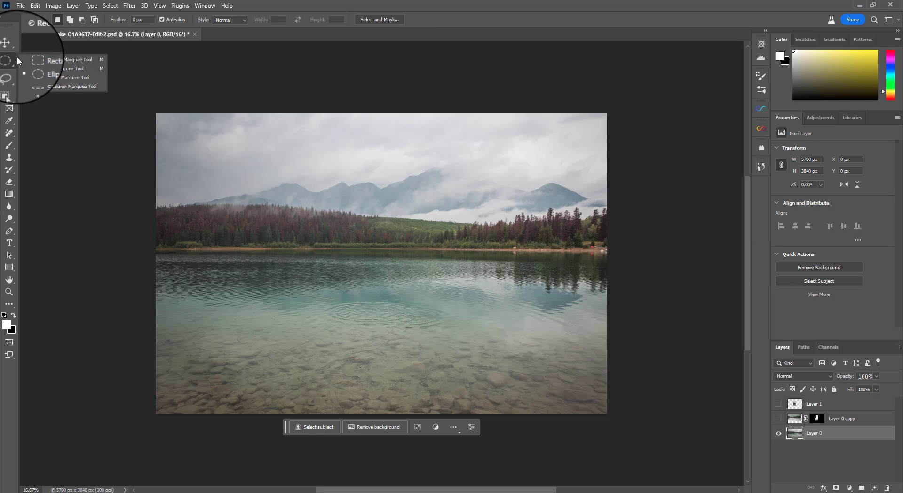
pyautogui.click(45, 60)
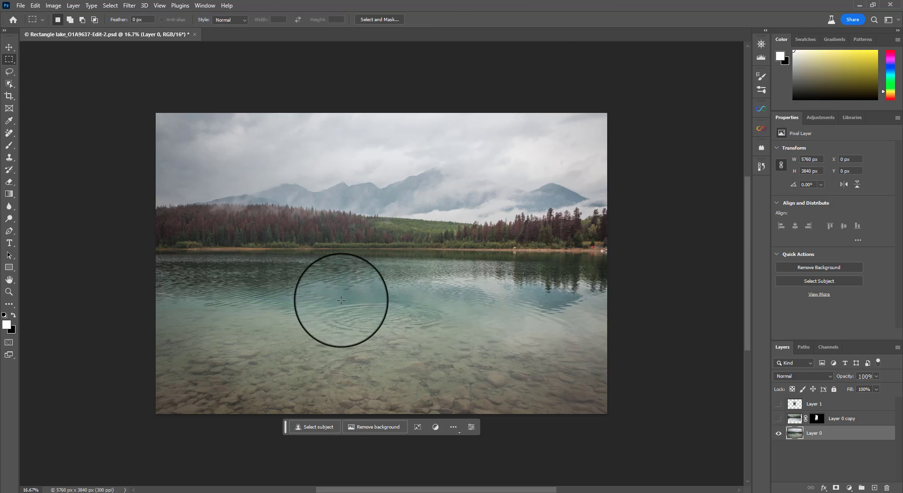
pyautogui.moveTo(328, 161); pyautogui.dragTo(424, 312)
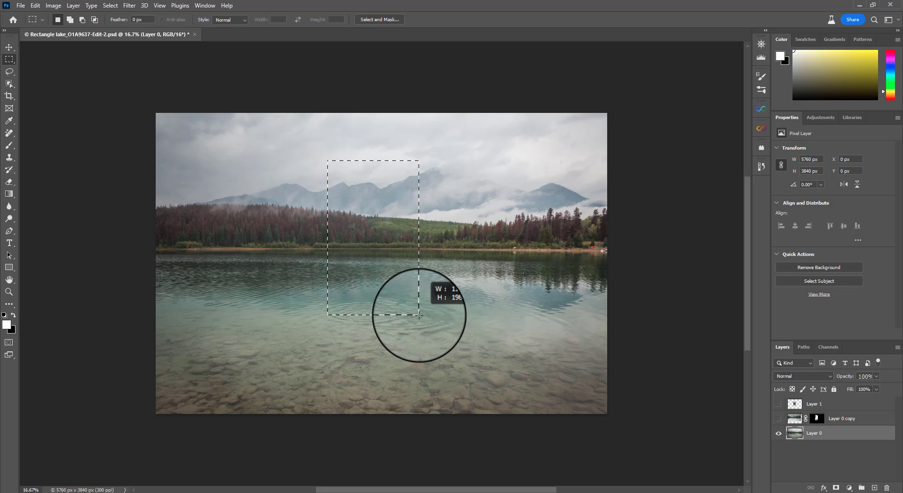
pyautogui.moveTo(419, 315); pyautogui.dragTo(419, 314)
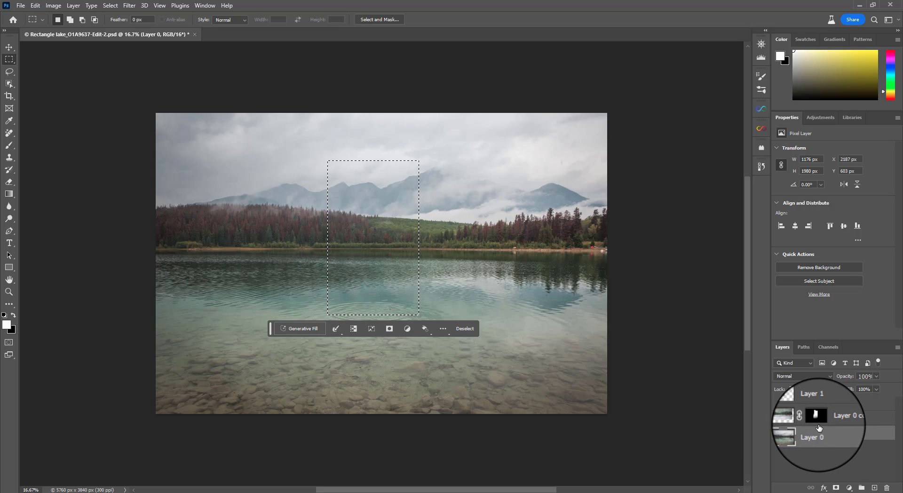
pyautogui.hotkey('ctrl', 'd')
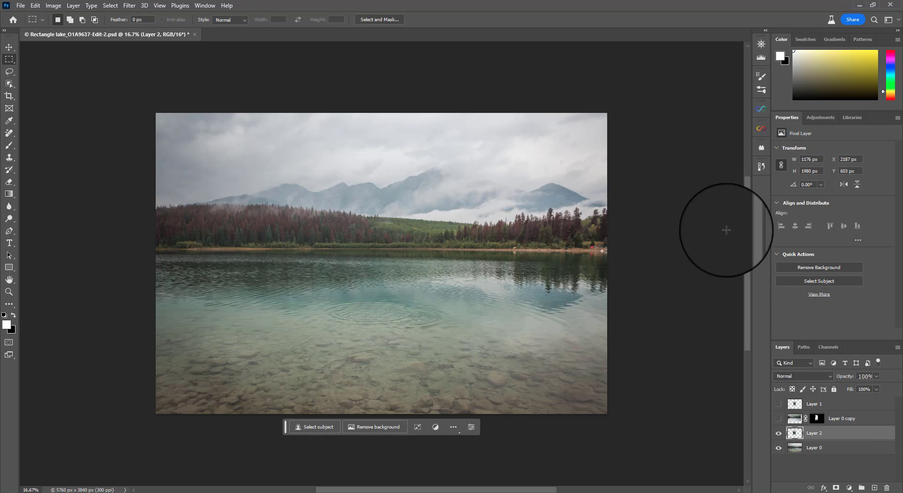
# Flip the copied rectangle on Layer 2 vertically
pyautogui.click(778, 418)
pyautogui.click(778, 447)
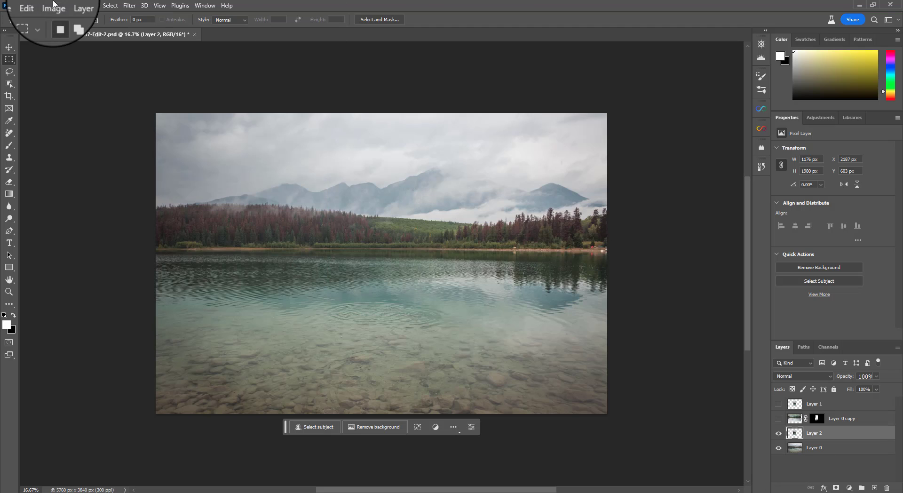
pyautogui.click(37, 6)
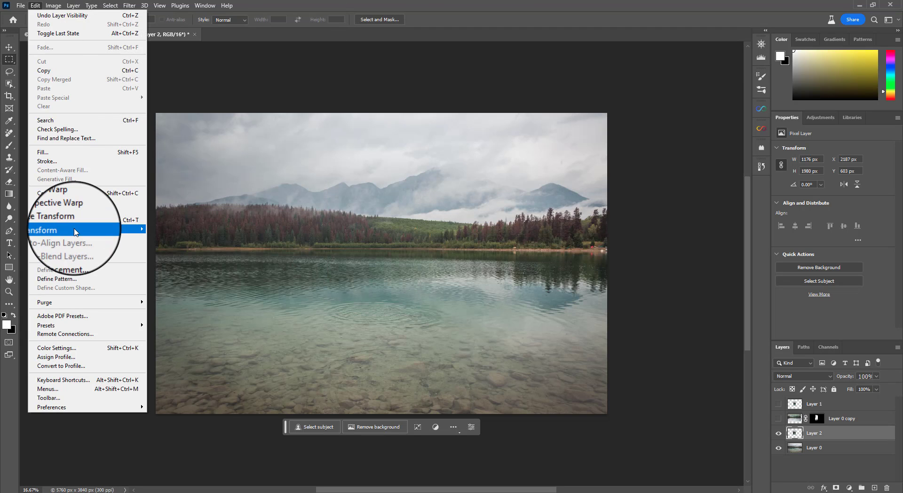
pyautogui.moveTo(94, 229)
pyautogui.click(183, 412)
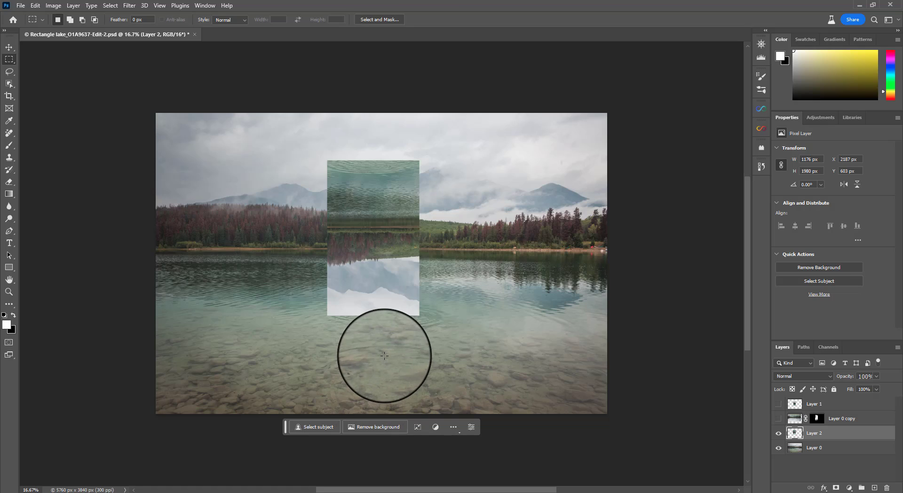
# Examine the layer mask of Layer 0 copy on its own, and return to the normal image view
pyautogui.keyDown('alt'); pyautogui.click(820, 423); pyautogui.keyUp('alt')
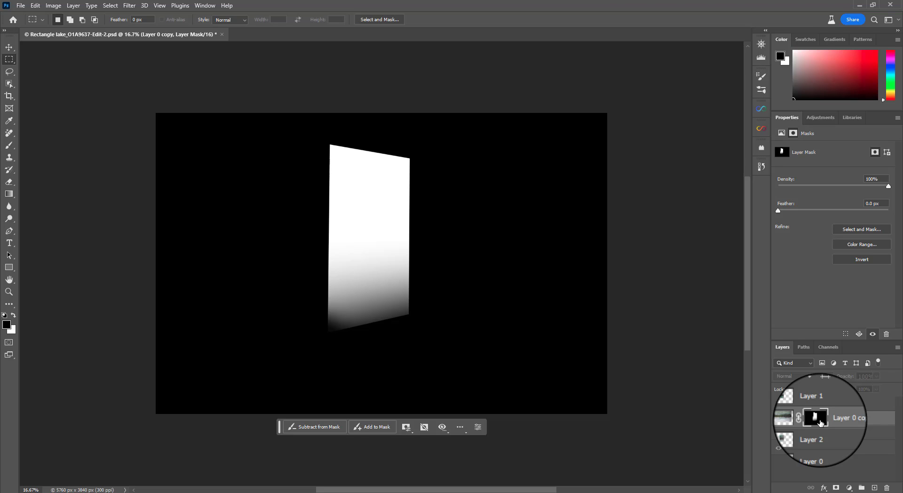
pyautogui.keyDown('alt'); pyautogui.click(818, 418); pyautogui.keyUp('alt')
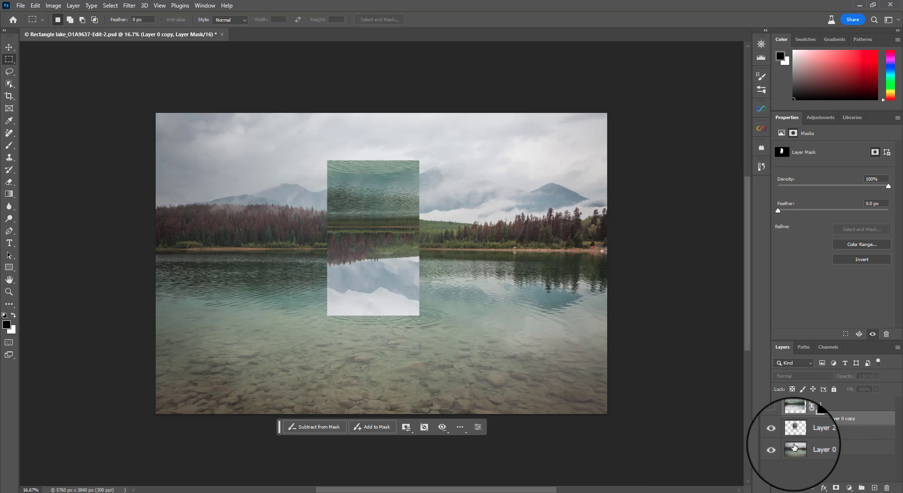
# Add a layer mask to Layer 2 and fade the rectangle's lower part with a reversed linear black-to-transparent gradient at about -90°, 52% scale
pyautogui.click(811, 432)
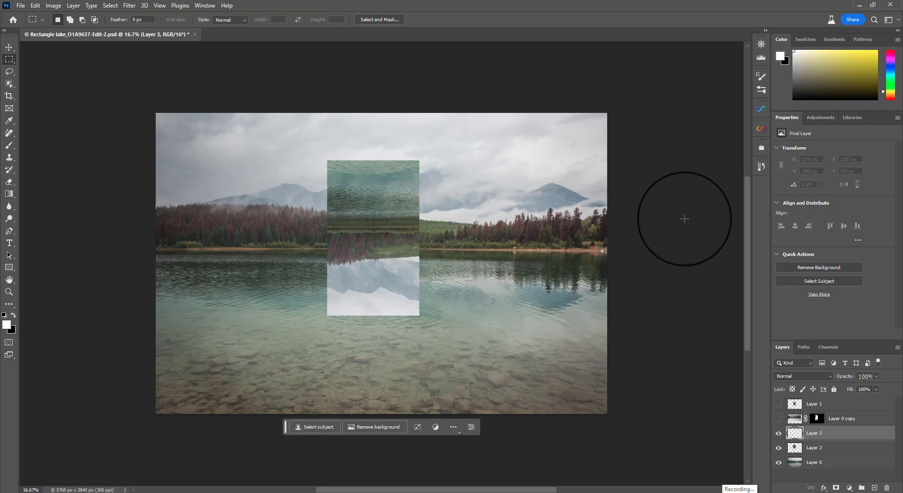
pyautogui.click(835, 488)
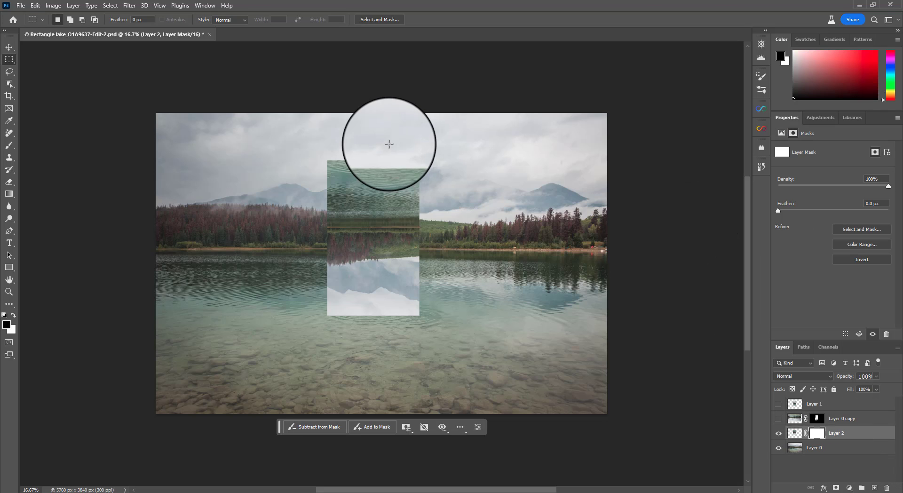
pyautogui.press('g')
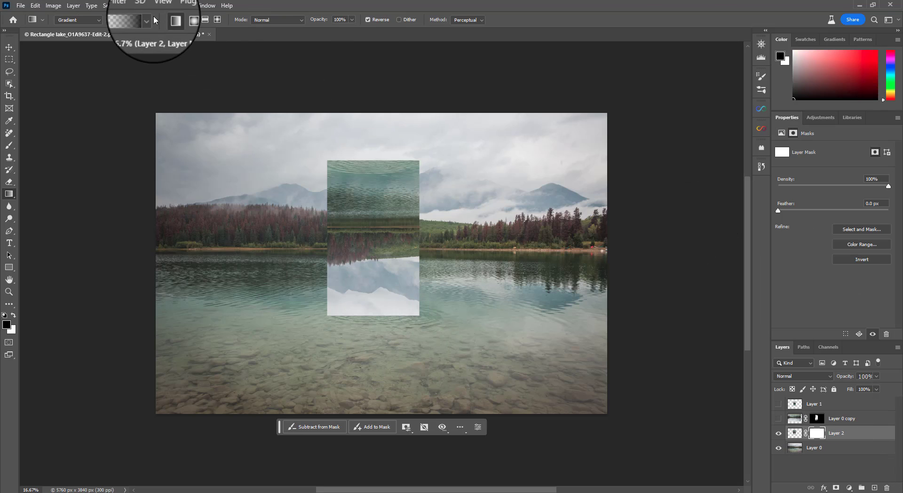
pyautogui.moveTo(380, 152); pyautogui.dragTo(384, 178)
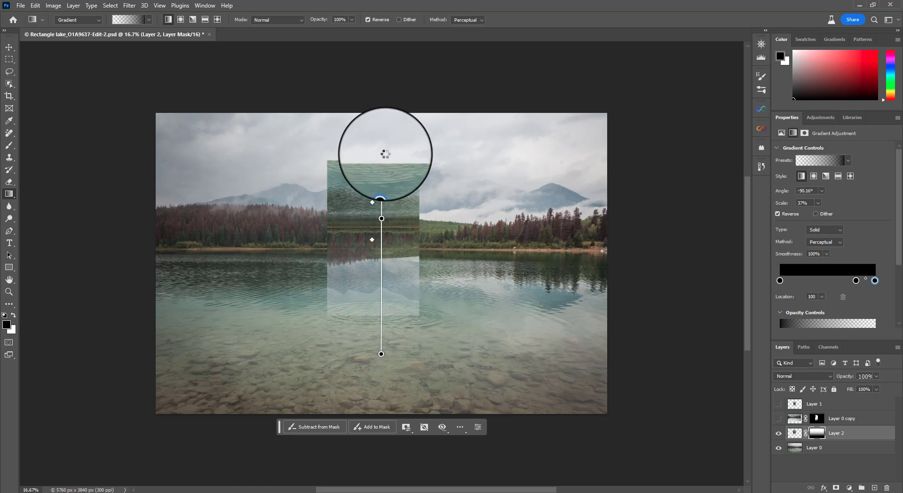
pyautogui.moveTo(384, 112); pyautogui.dragTo(381, 121)
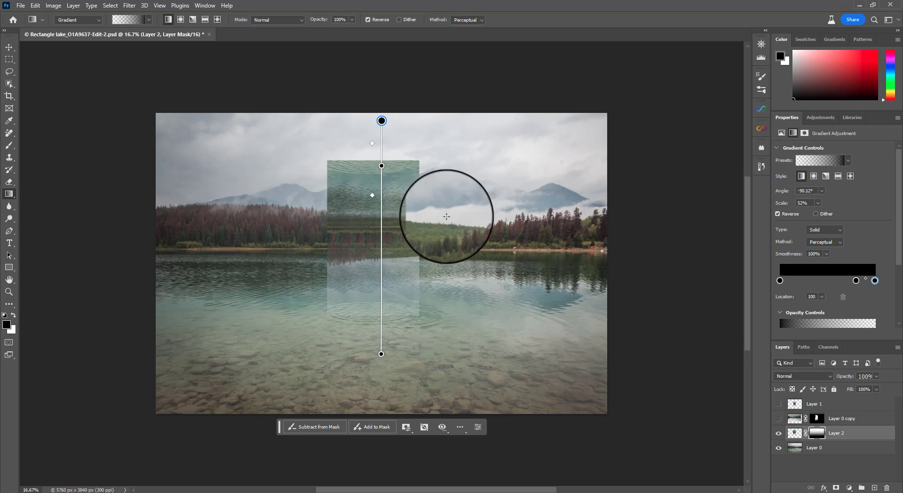
pyautogui.click(65, 64)
# Try to skew the flipped rectangle on Layer 2 by lowering its upper-right corner to about 17.34° vertical skew
pyautogui.press('v')
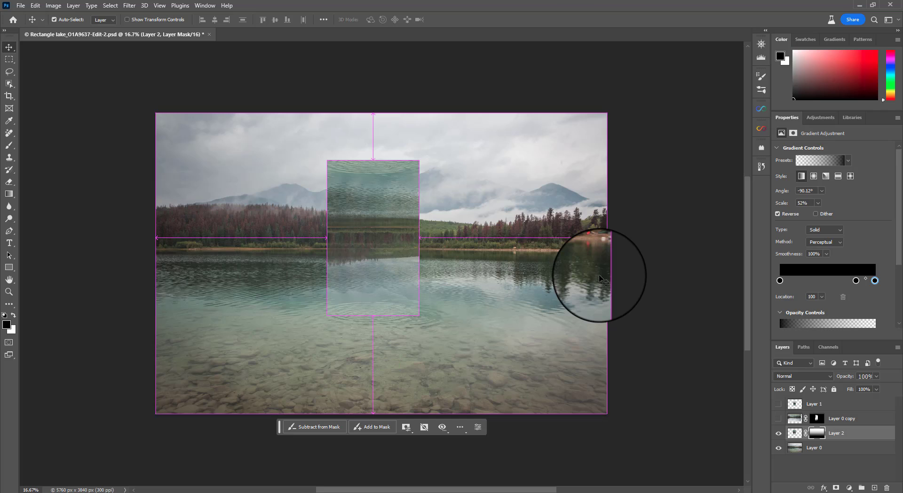
pyautogui.hotkey('ctrl', 't')
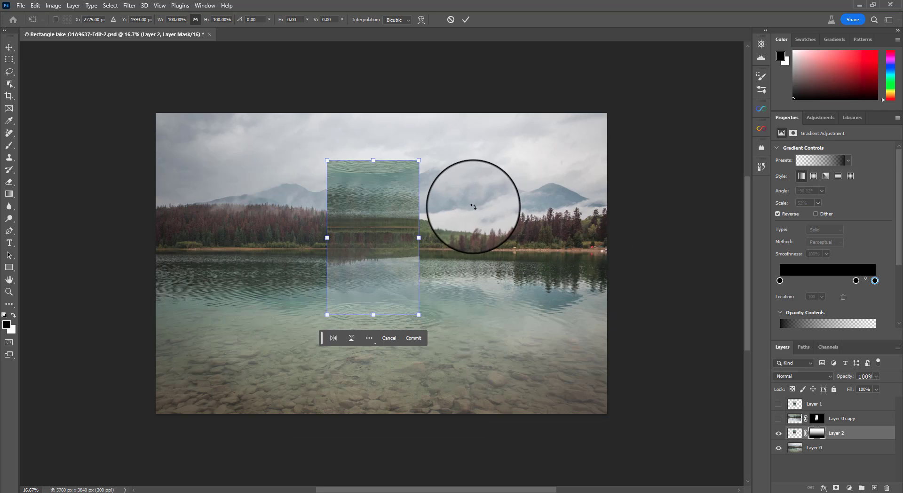
pyautogui.rightClick(393, 183)
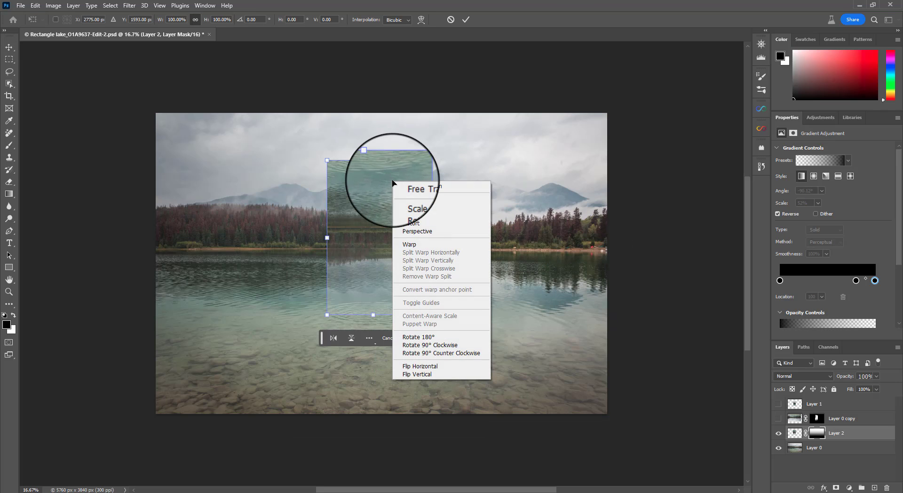
pyautogui.click(413, 223)
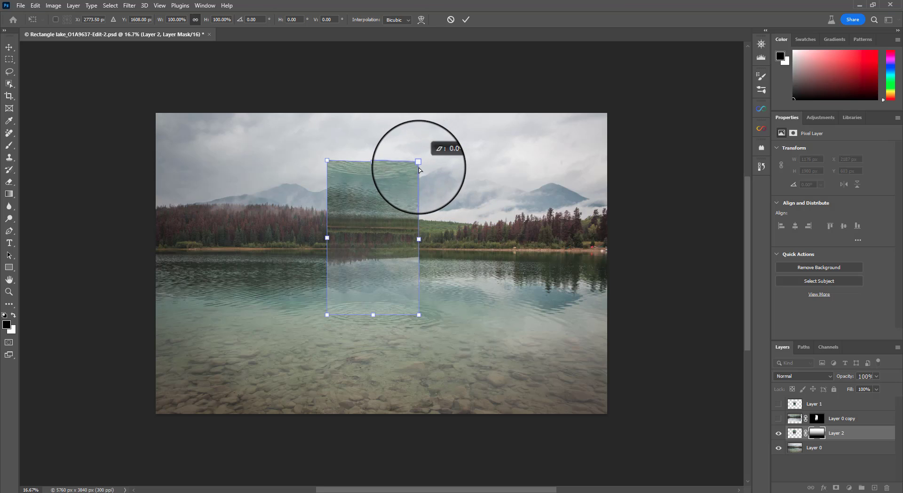
pyautogui.moveTo(414, 183); pyautogui.dragTo(416, 190)
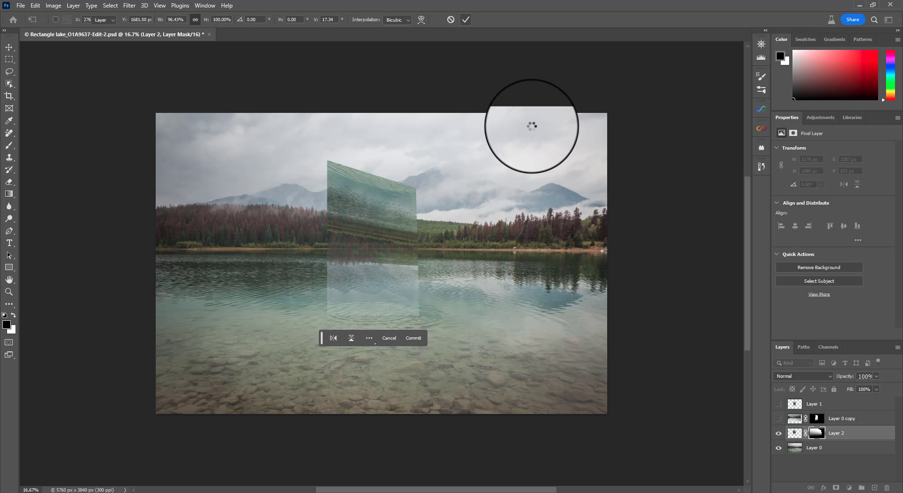
pyautogui.press('Return')
pyautogui.moveTo(437, 225); pyautogui.dragTo(483, 198)
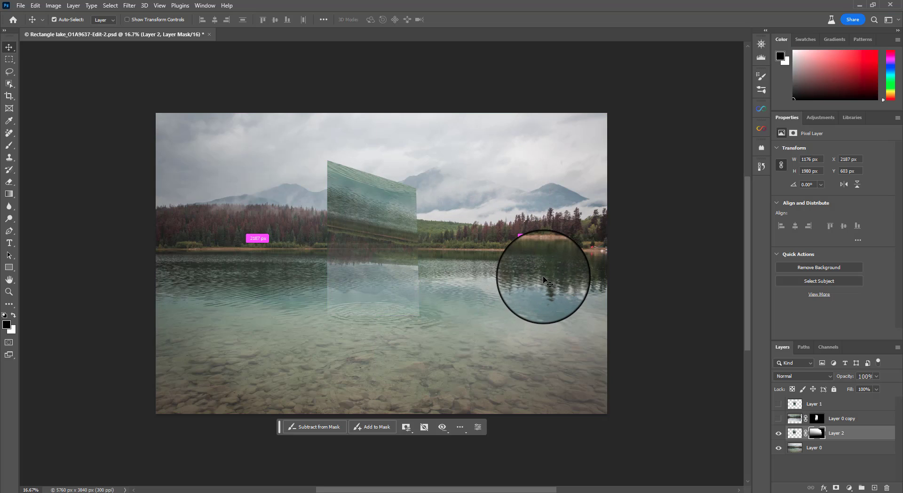
pyautogui.hotkey('ctrl', 'z')
pyautogui.hotkey('ctrl', 'z')
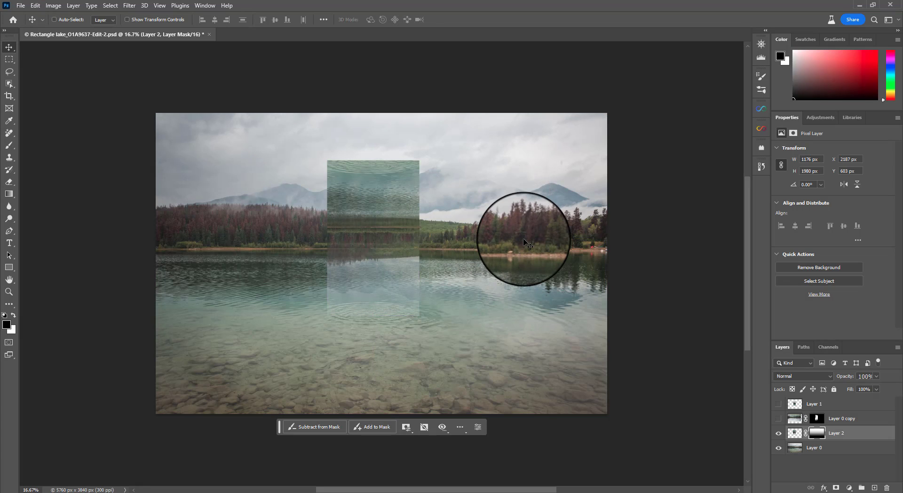
# Narrow the right side of the Layer 2 rectangle with a Perspective transform at about 20.94° vertical skew, and move it down about 510 px
pyautogui.press('ctrl')
pyautogui.hotkey('ctrl', 't')
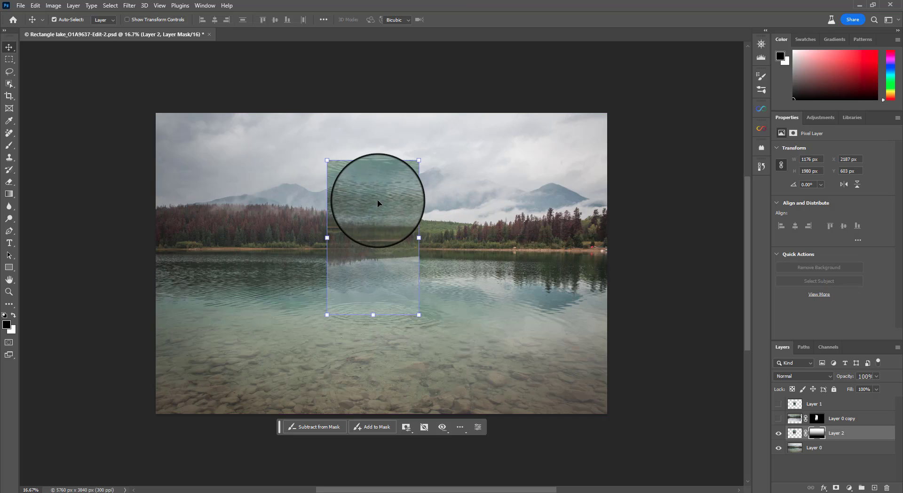
pyautogui.rightClick(377, 201)
pyautogui.click(411, 259)
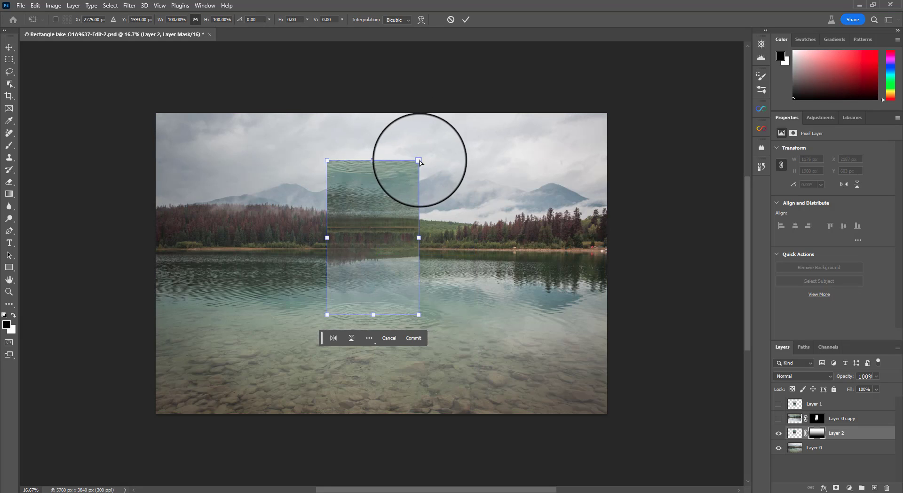
pyautogui.moveTo(419, 161); pyautogui.dragTo(418, 194)
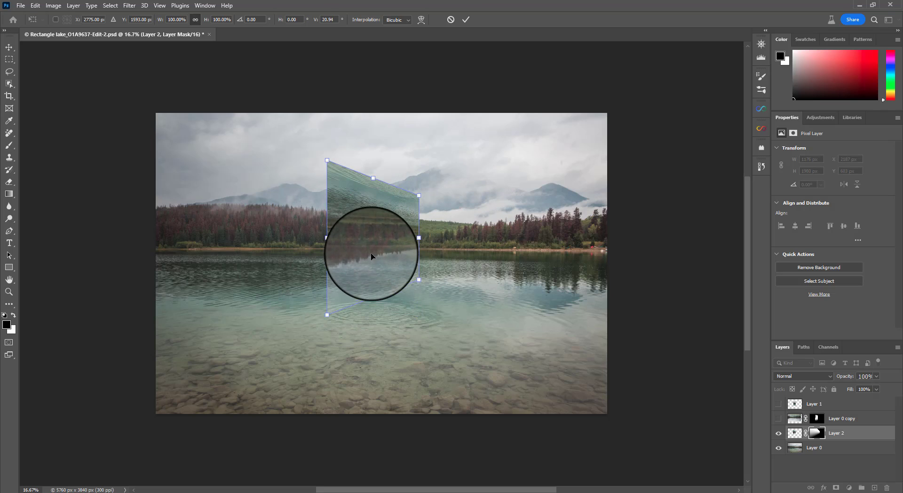
pyautogui.moveTo(370, 278); pyautogui.dragTo(369, 292)
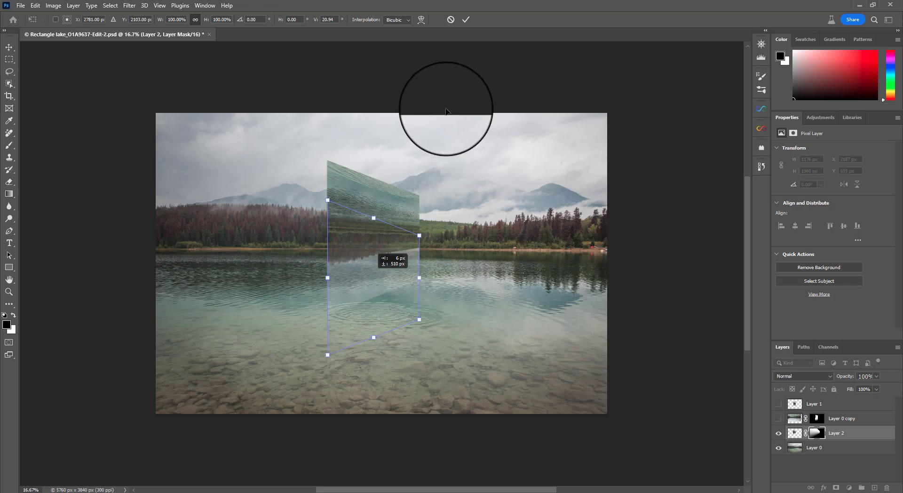